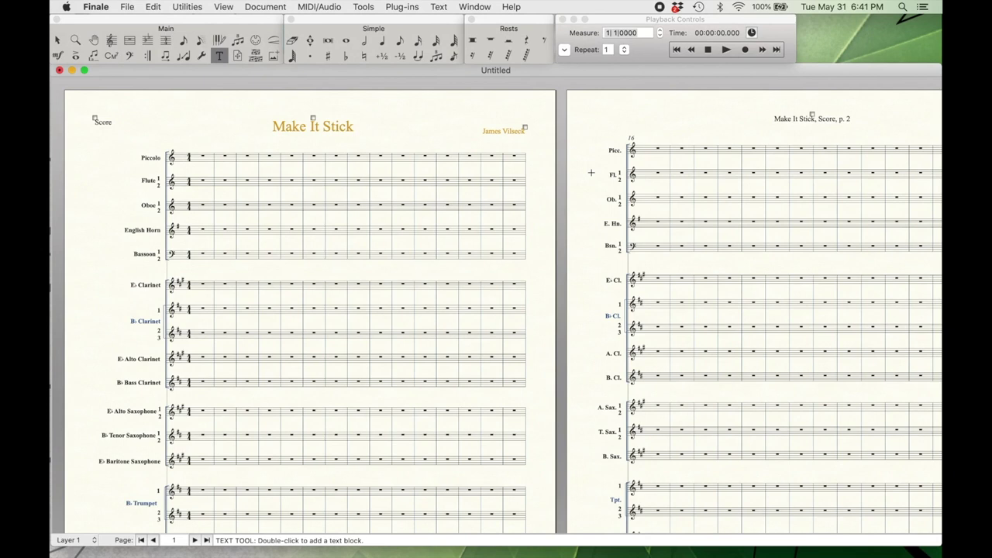
Open the Score Manager beside the score, scrolled to Percussion 1–3 with the Basic Orch. Perc sound
scroll(342, 141, down, 10)
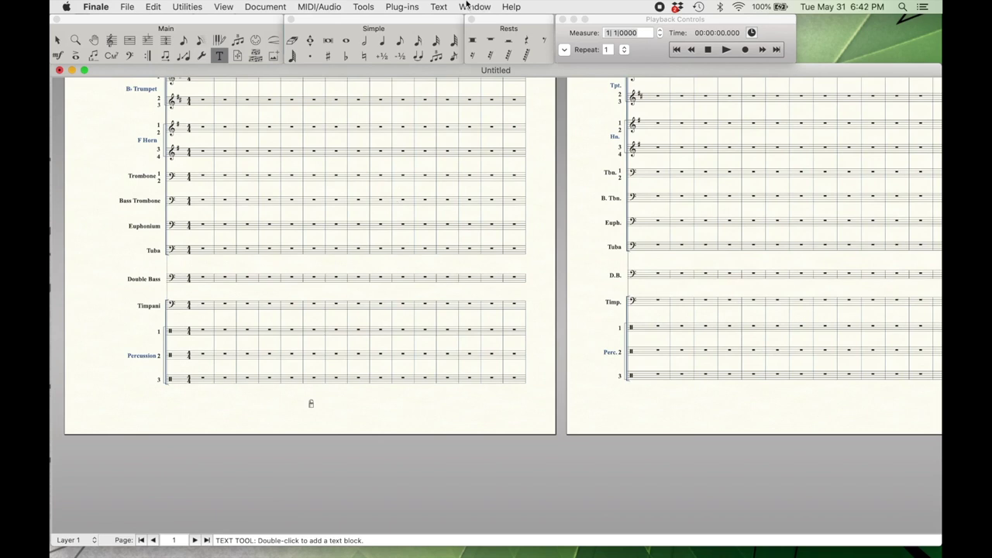
click(469, 6)
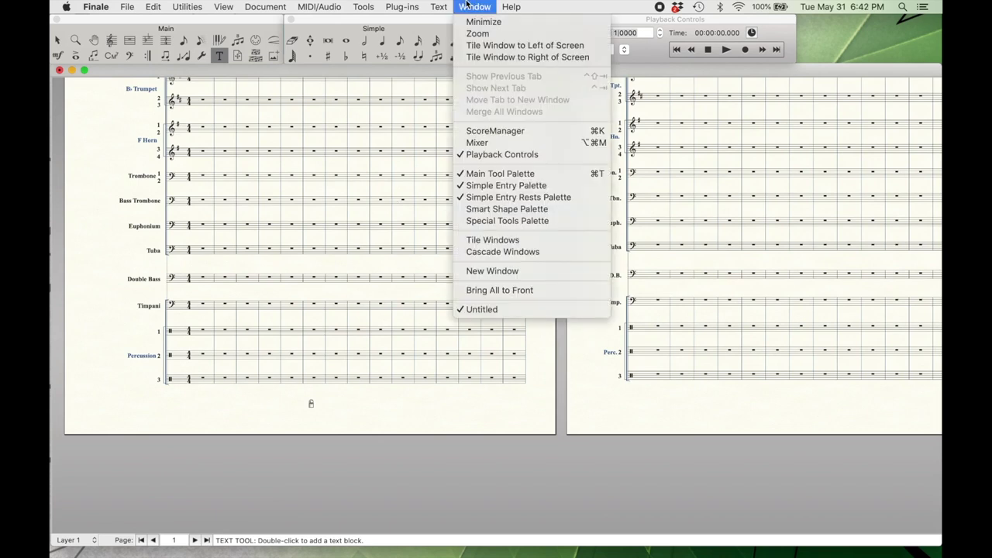
click(529, 128)
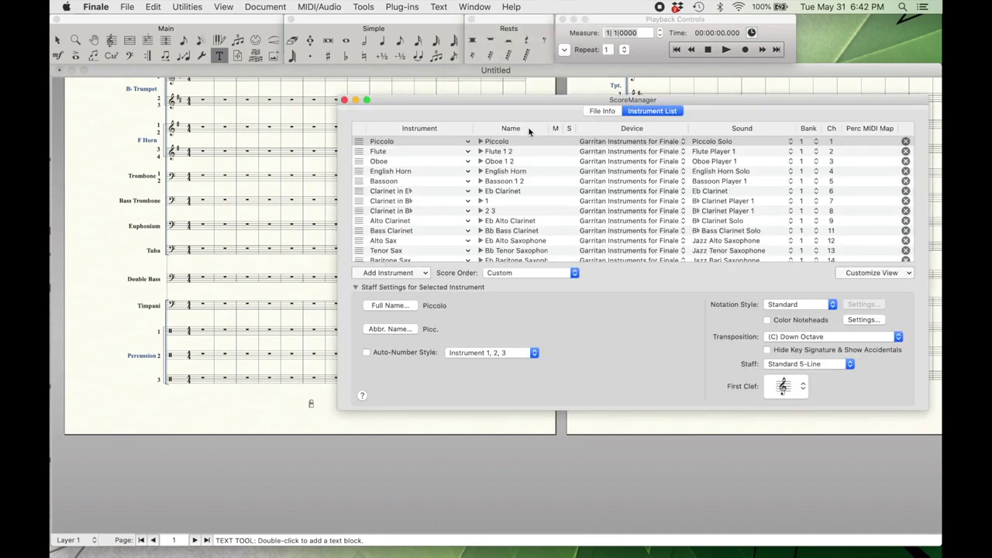
scroll(662, 184, down, 5)
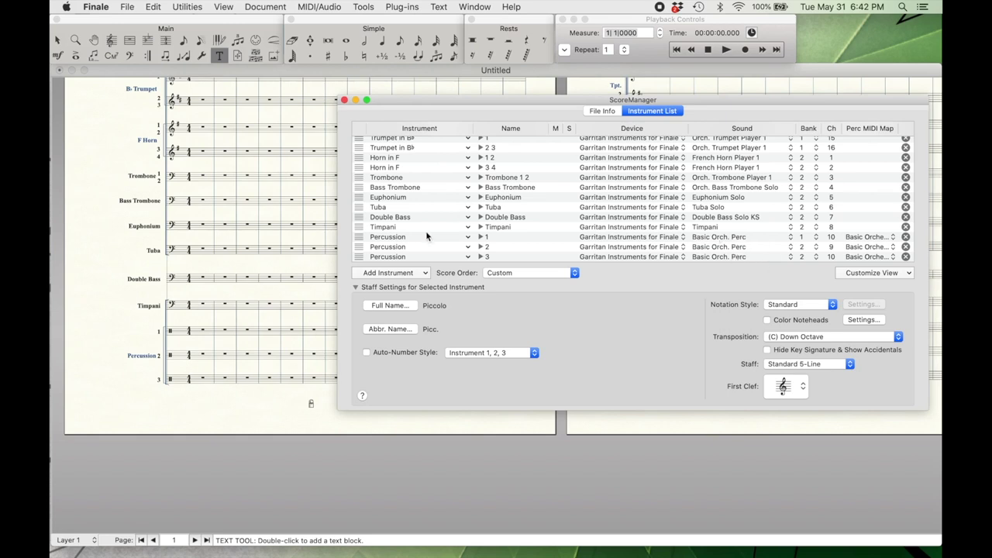
click(237, 324)
click(382, 40)
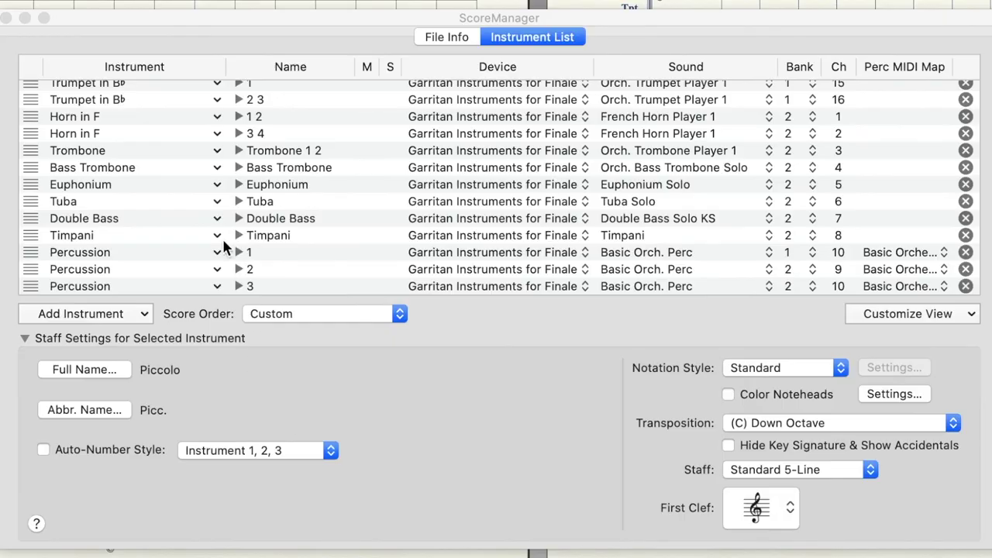
scroll(103, 120, down, 2)
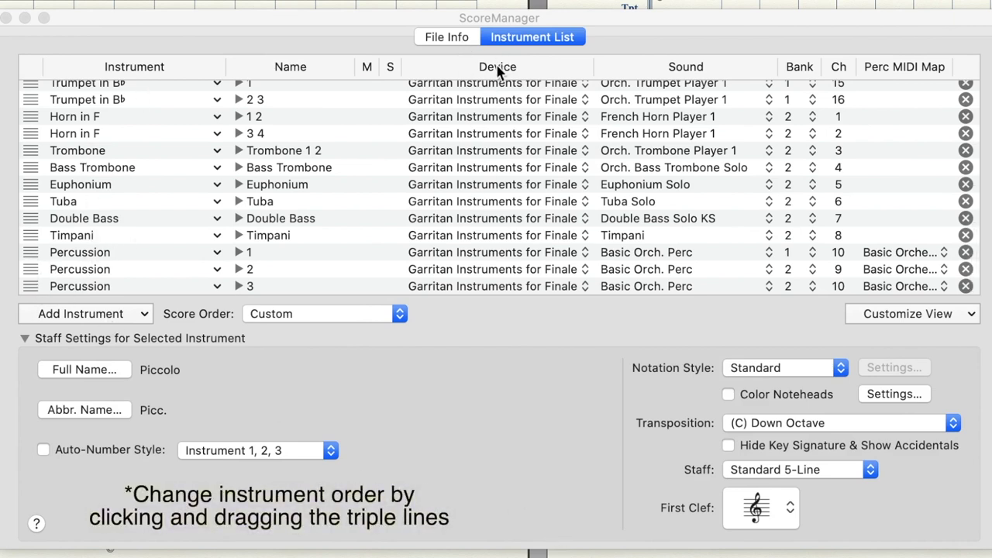
scroll(477, 78, down, 2)
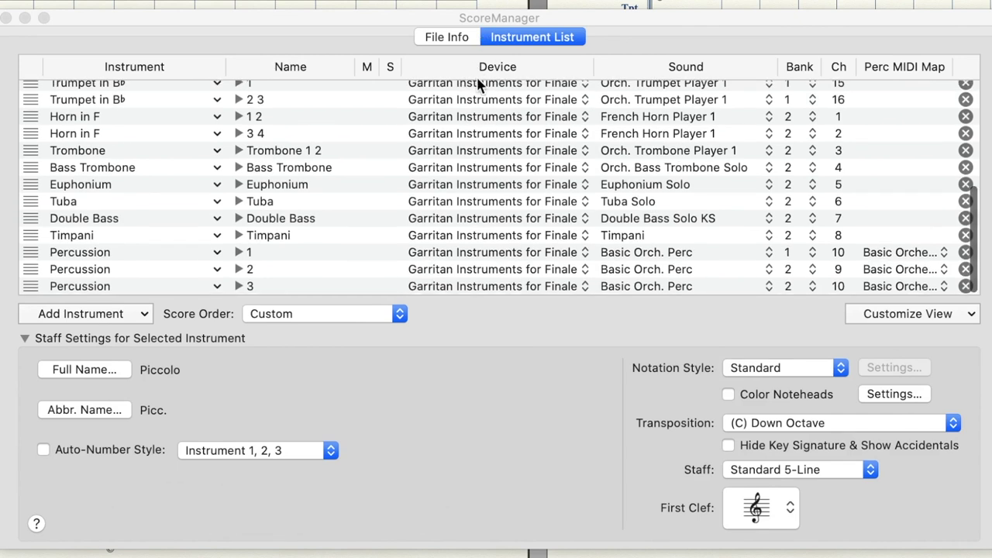
click(496, 252)
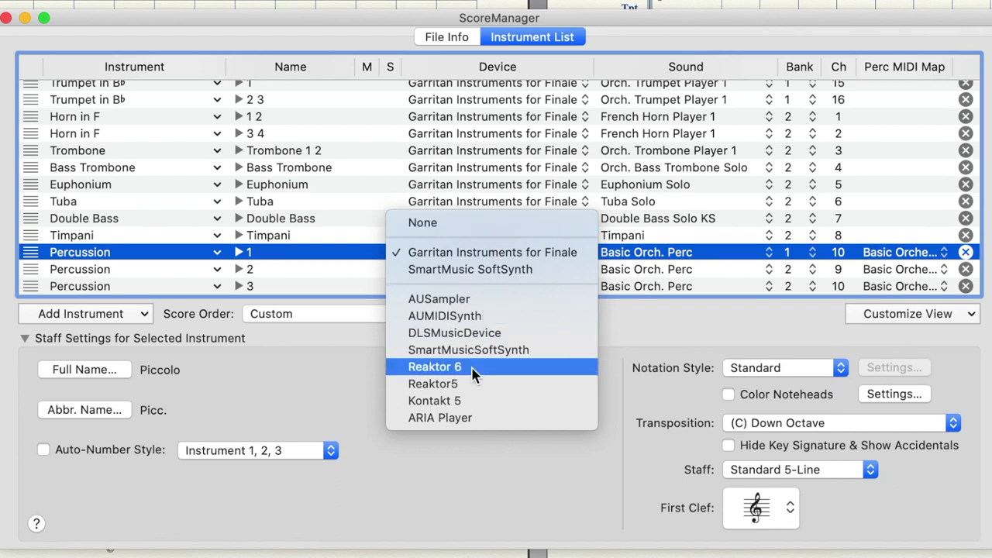
click(500, 252)
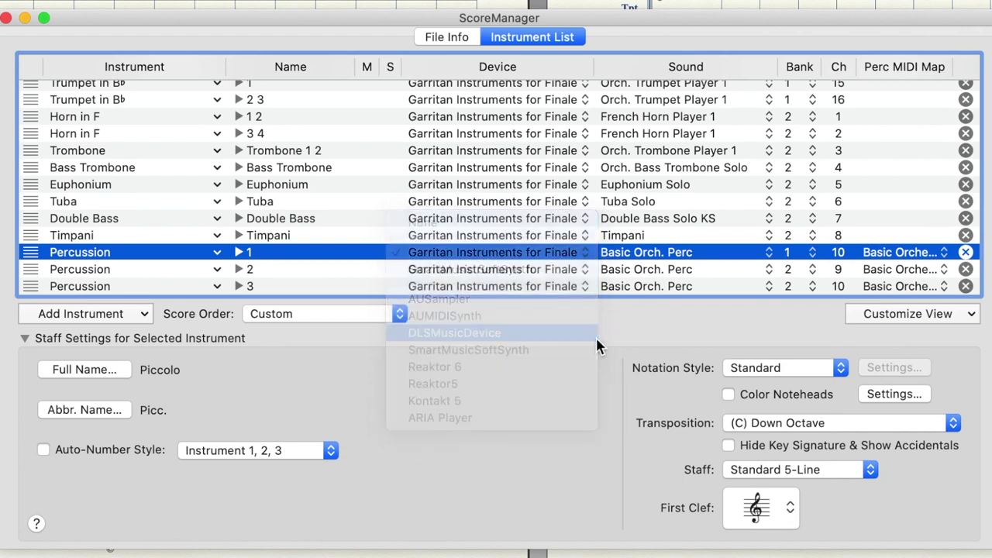
click(500, 252)
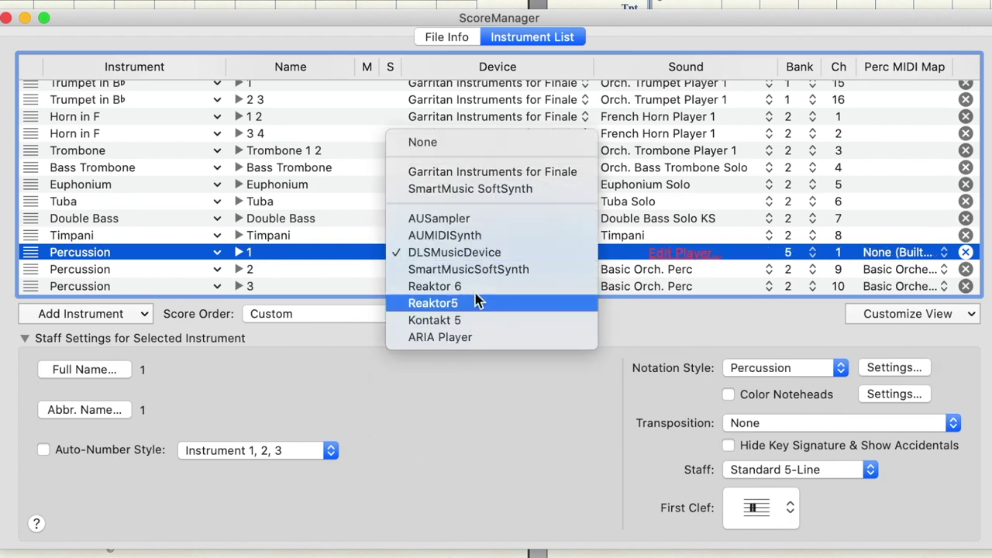
click(487, 172)
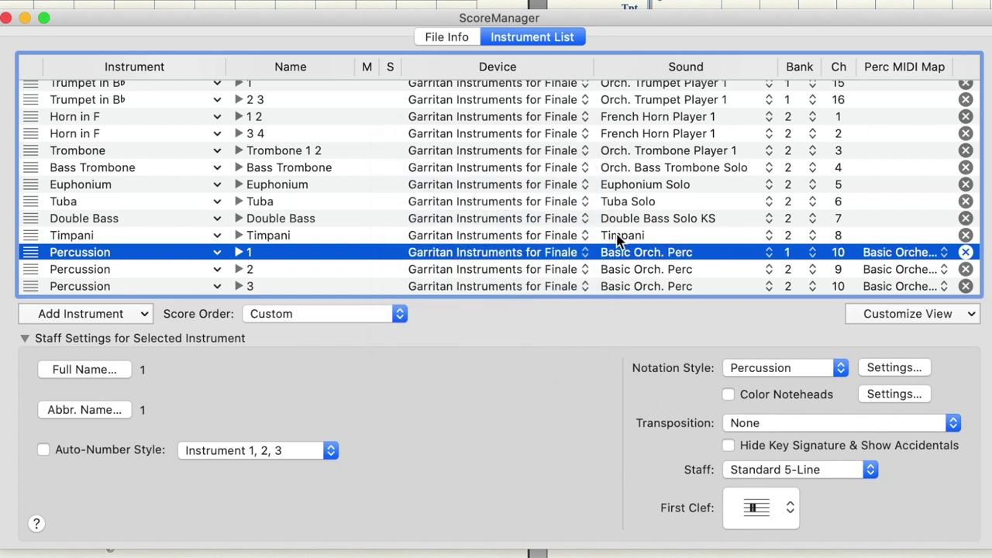
click(648, 253)
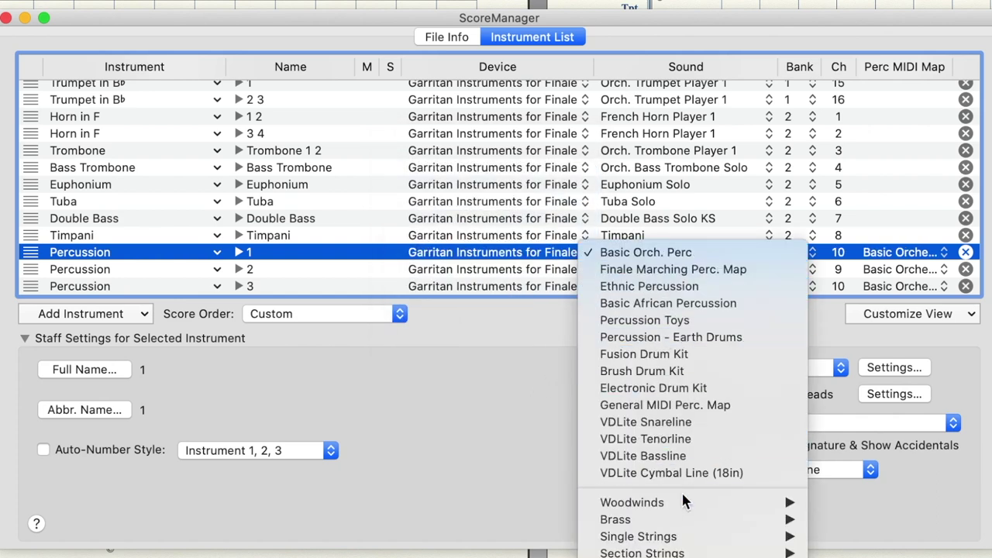
click(502, 391)
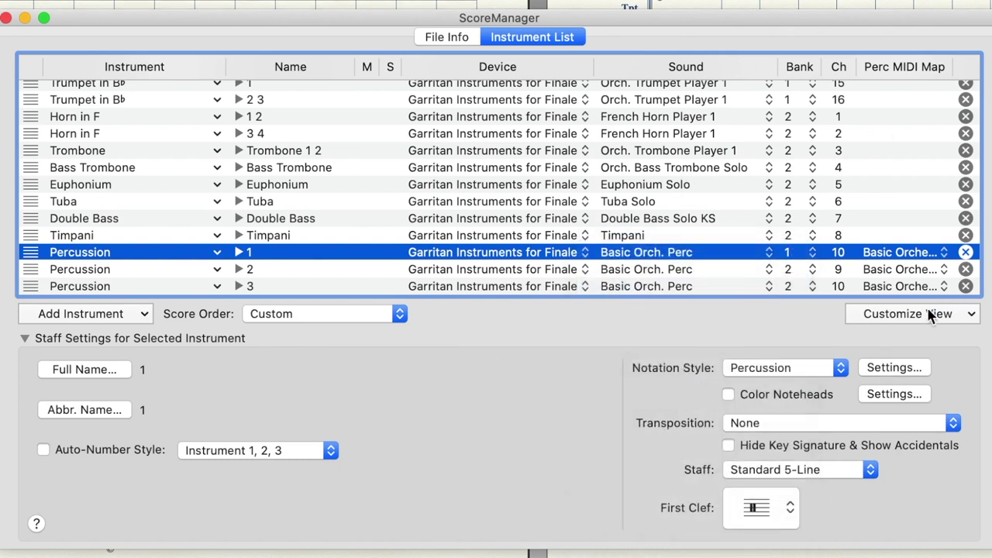
click(931, 314)
click(811, 326)
click(901, 253)
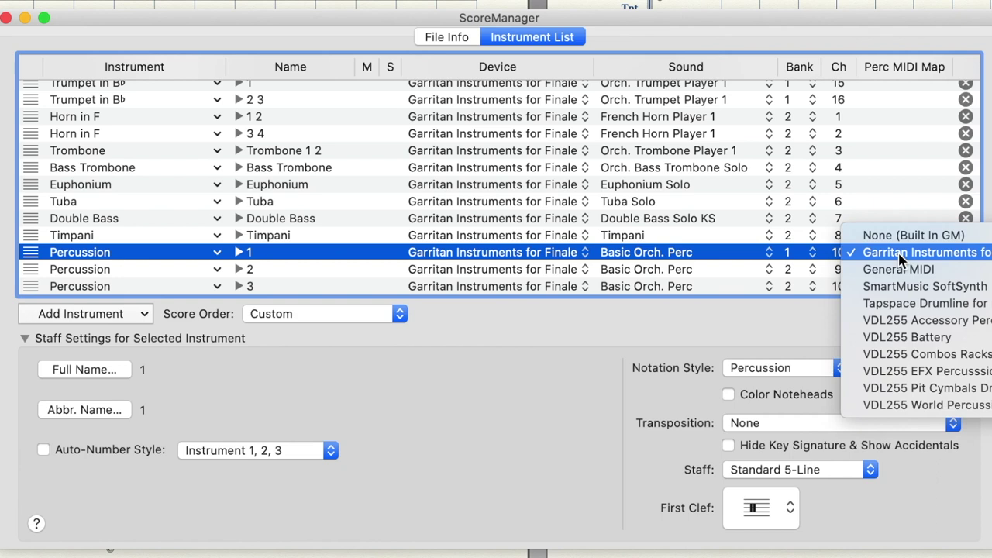
mouse_move(899, 256)
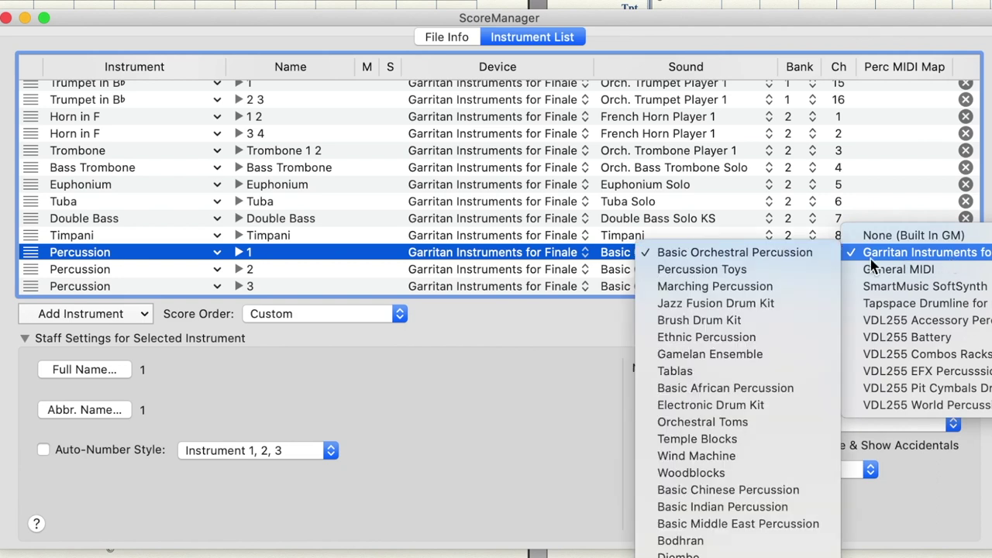
click(607, 300)
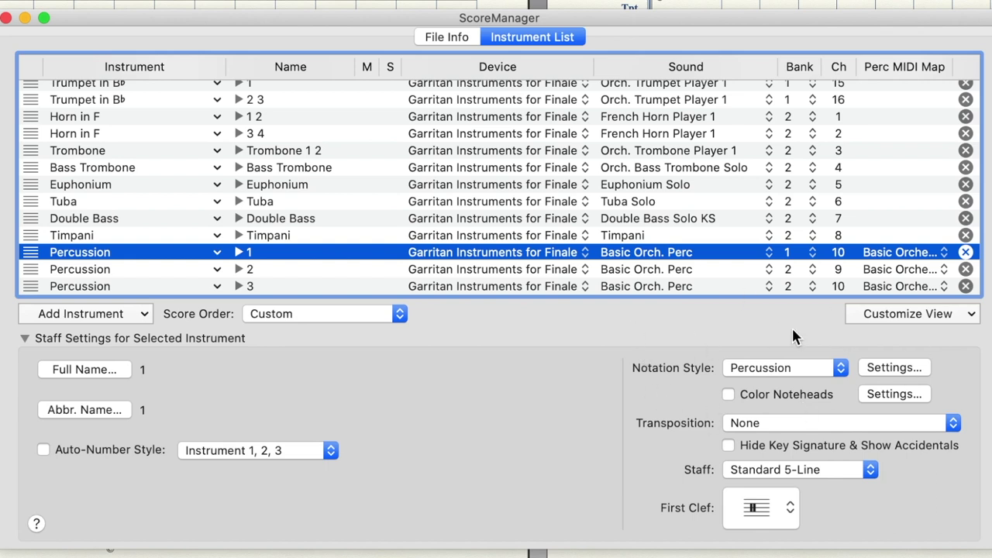
click(700, 202)
click(462, 417)
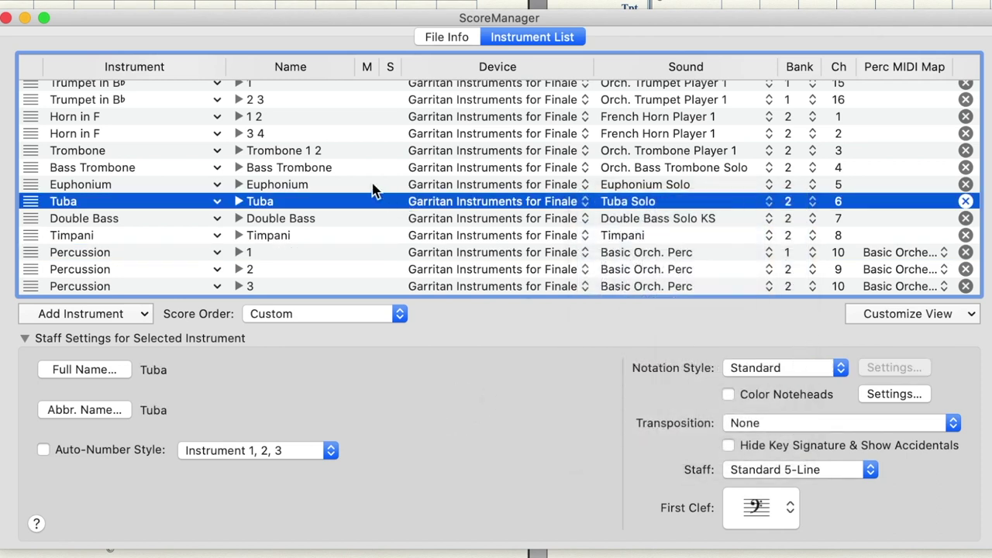
key(Up)
key(Up)
key(Up)
key(Up)
key(Down)
key(Down)
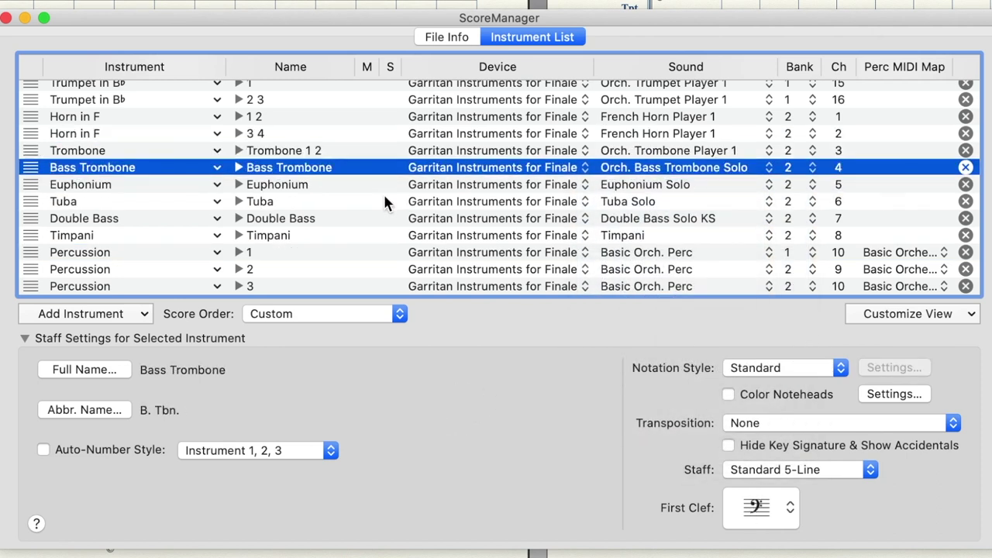
key(Down)
key(Down)
key(Up)
key(Down)
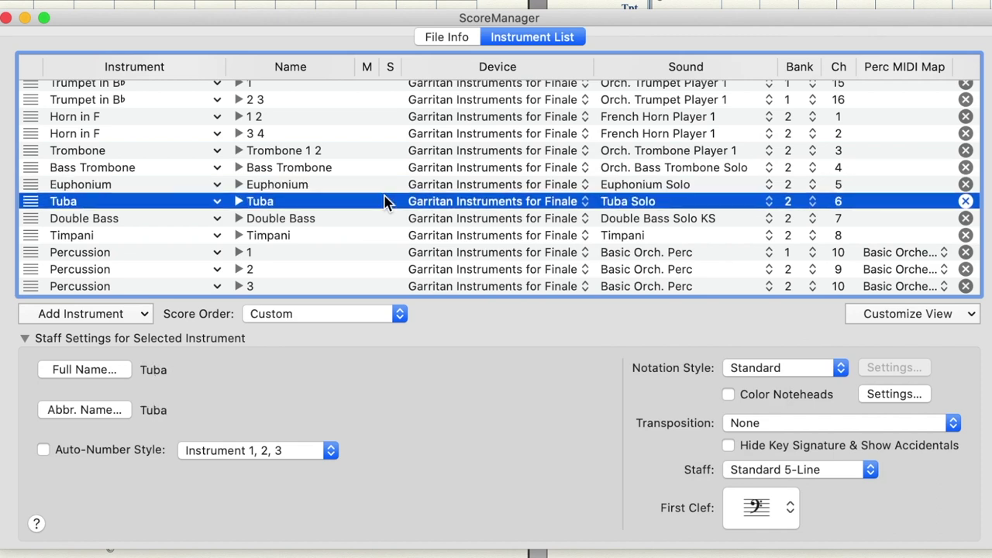
key(Down)
key(Down)
key(Down)
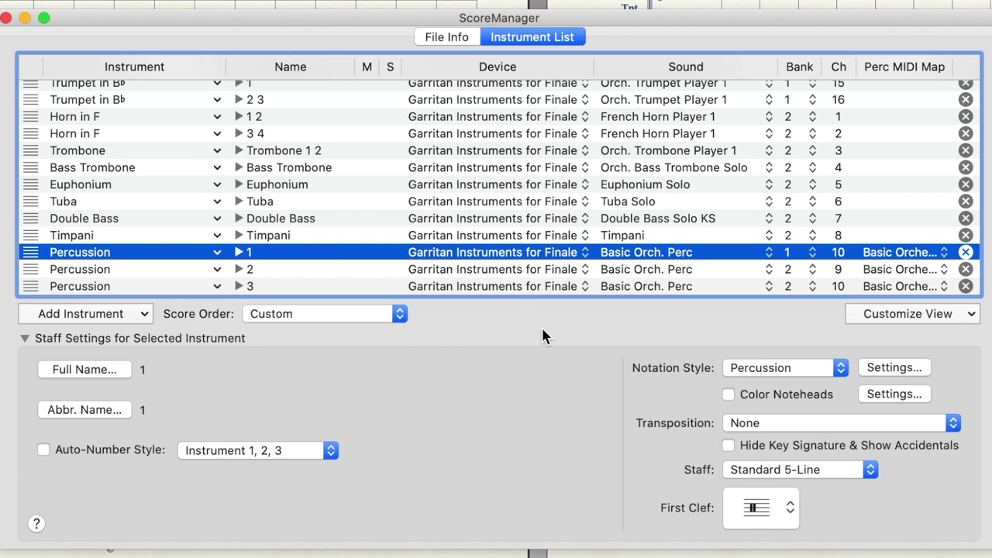
click(785, 369)
click(649, 365)
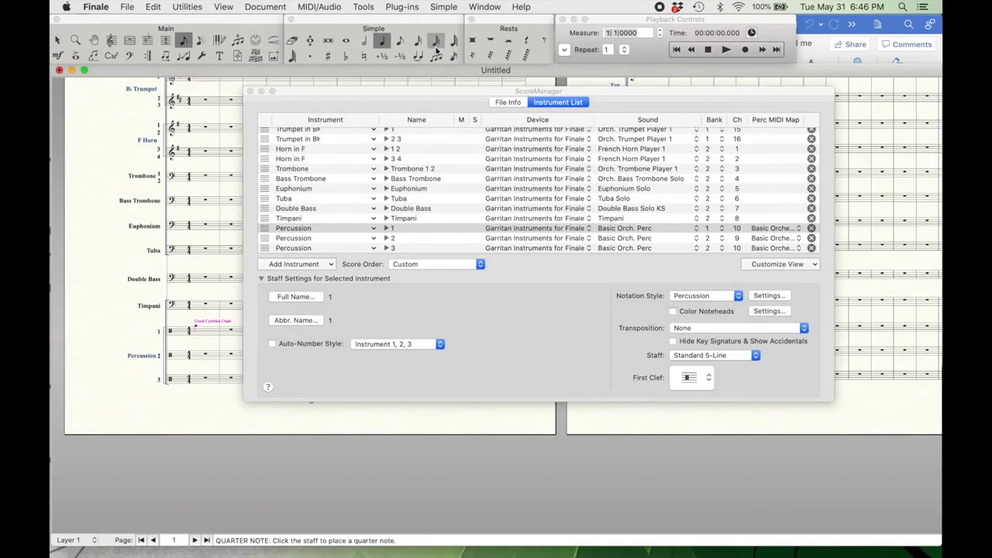
drag(305, 105, 394, 104)
Open Percussion 1's Basic Orchestral Percussion layout in the Percussion Layout Designer
click(216, 330)
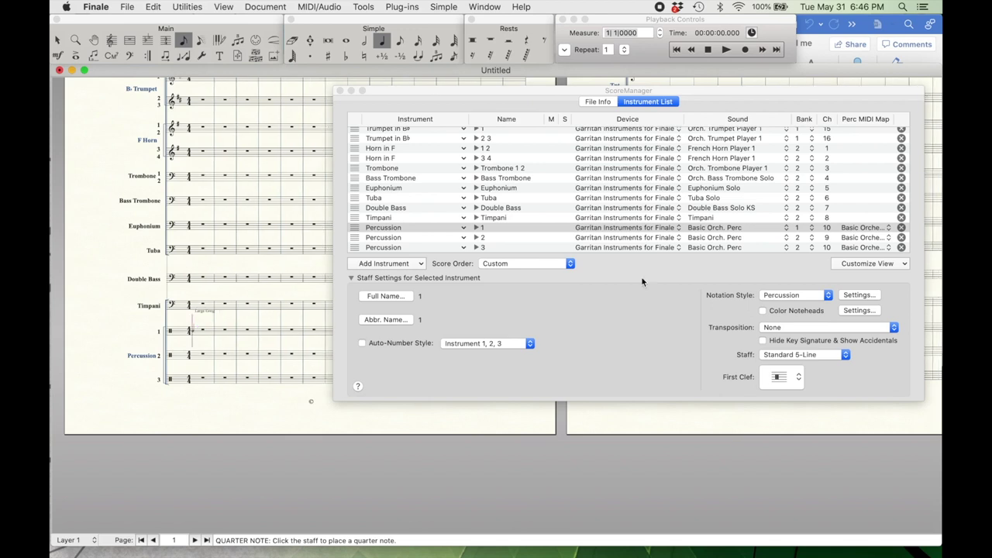
click(648, 314)
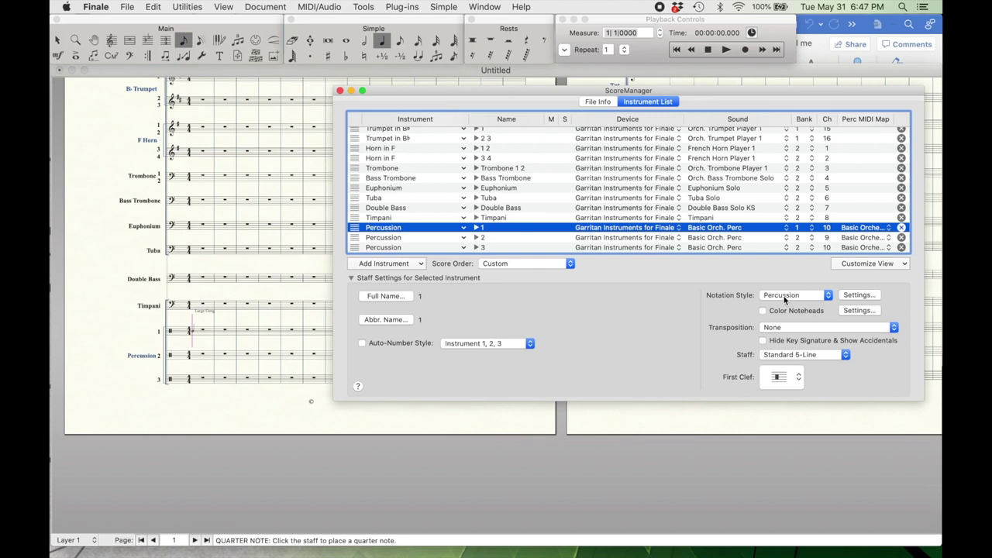
click(859, 296)
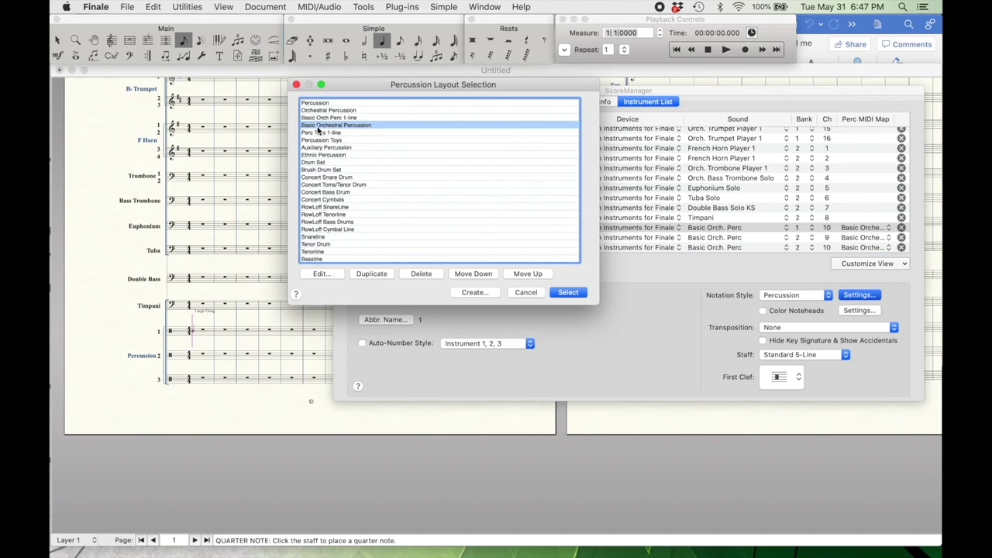
click(322, 275)
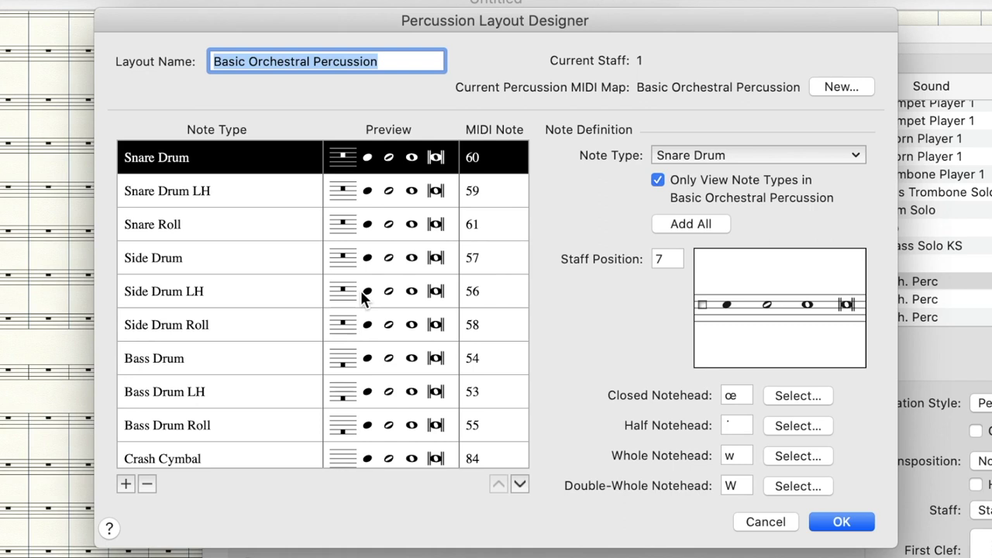
Select the Triangle Open note type after comparing it with Triangle Mute
scroll(255, 186, down, 10)
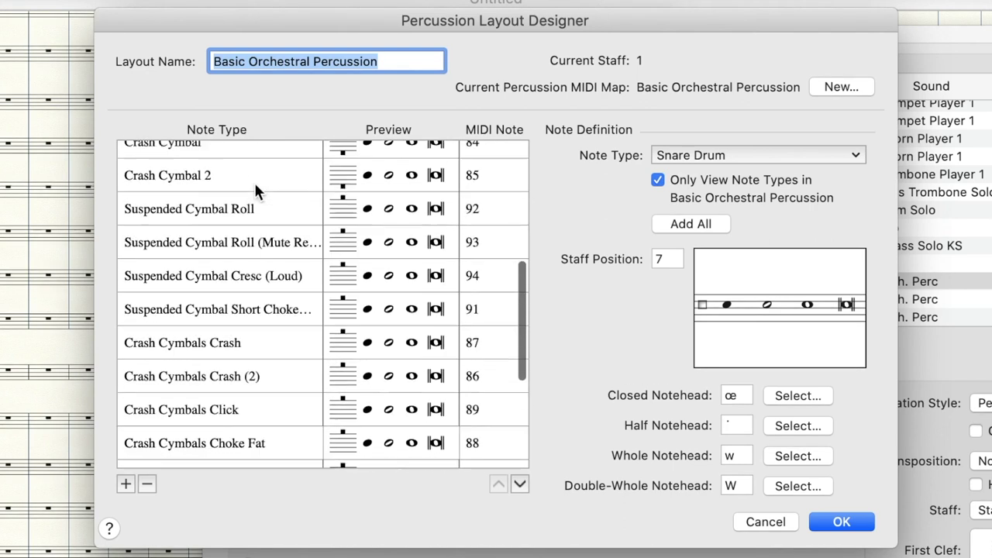
scroll(253, 180, down, 7)
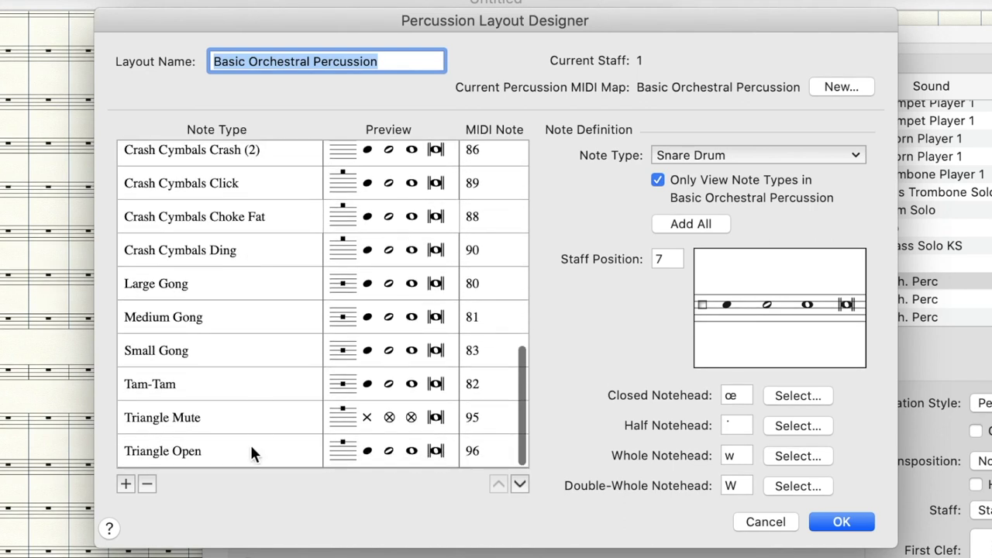
scroll(253, 436, up, 5)
scroll(254, 436, down, 5)
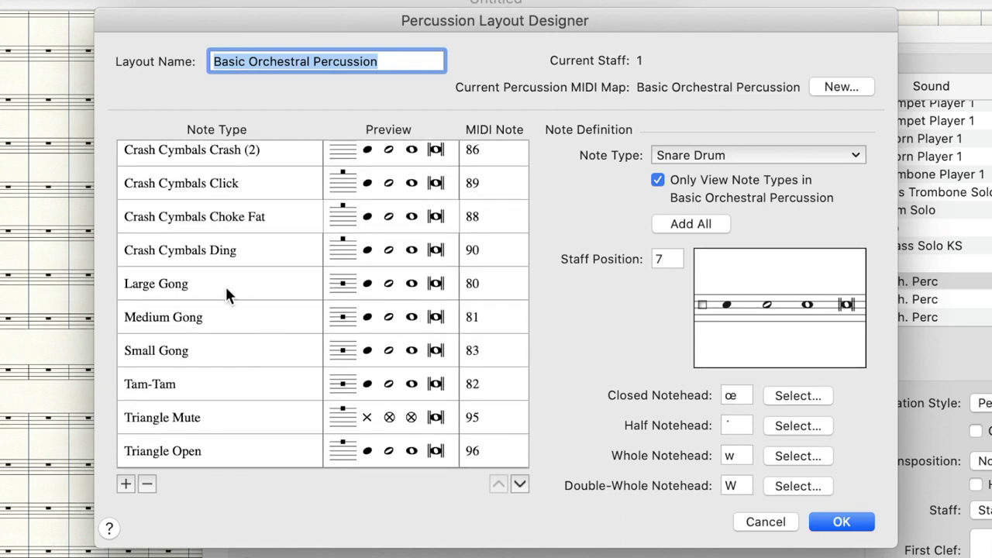
click(283, 450)
key(Up)
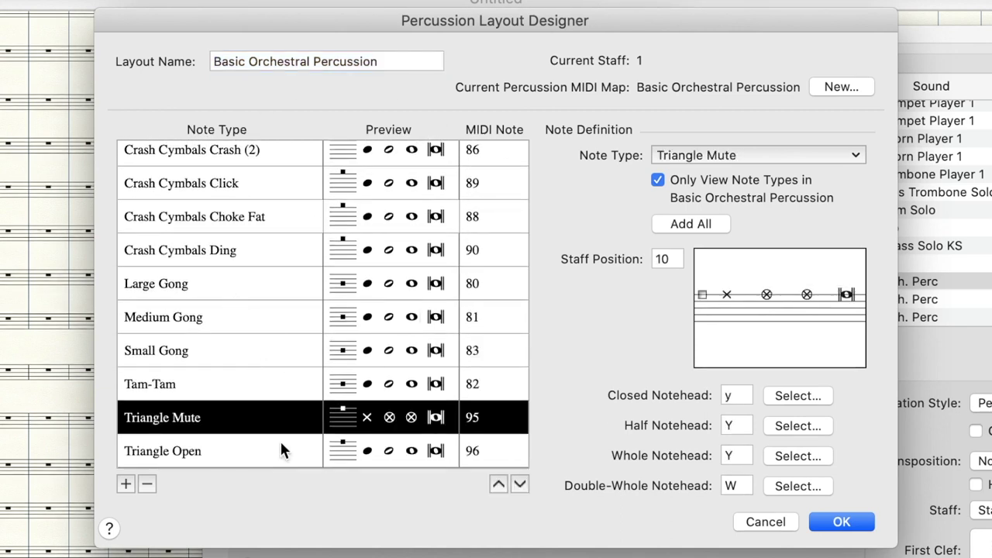
key(Down)
key(Up)
key(Down)
key(Up)
key(Down)
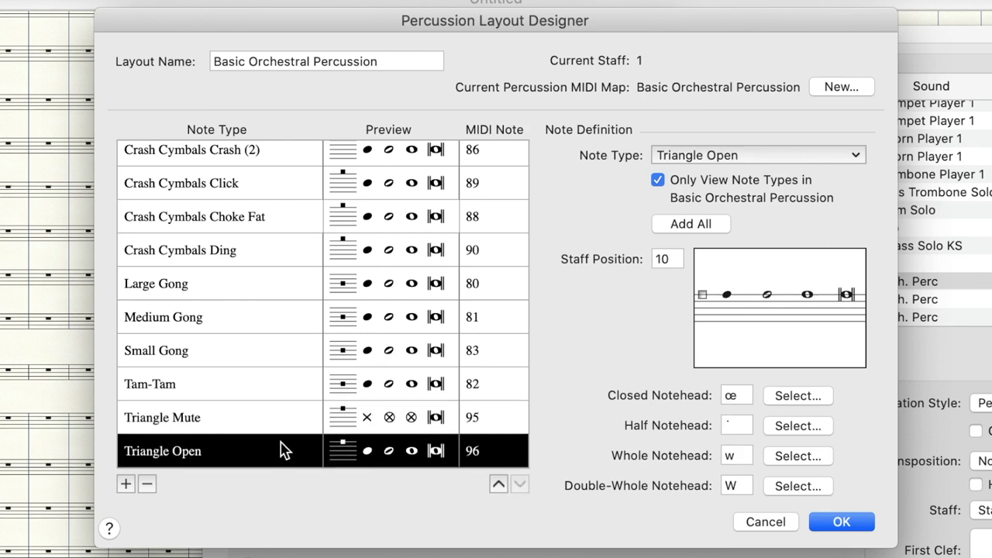
click(266, 423)
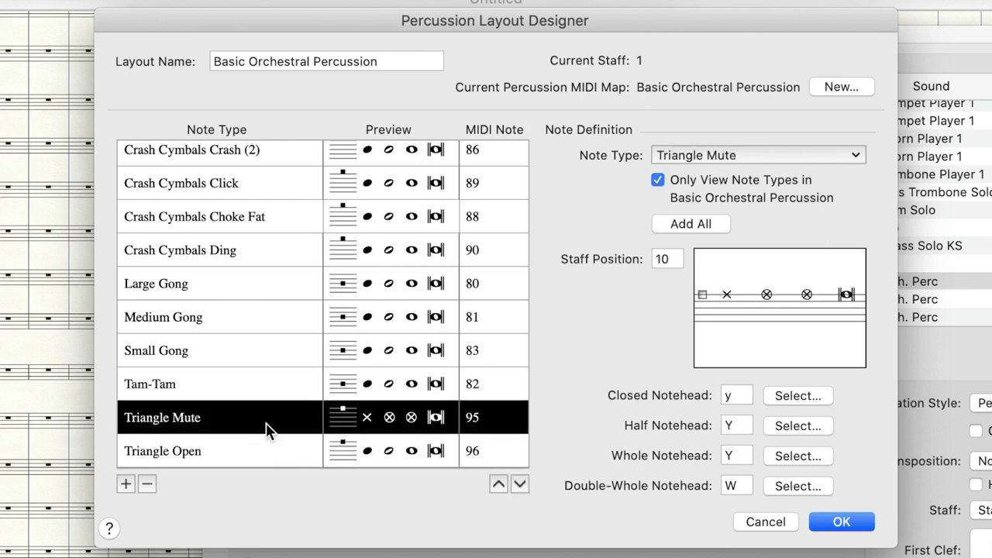
click(266, 448)
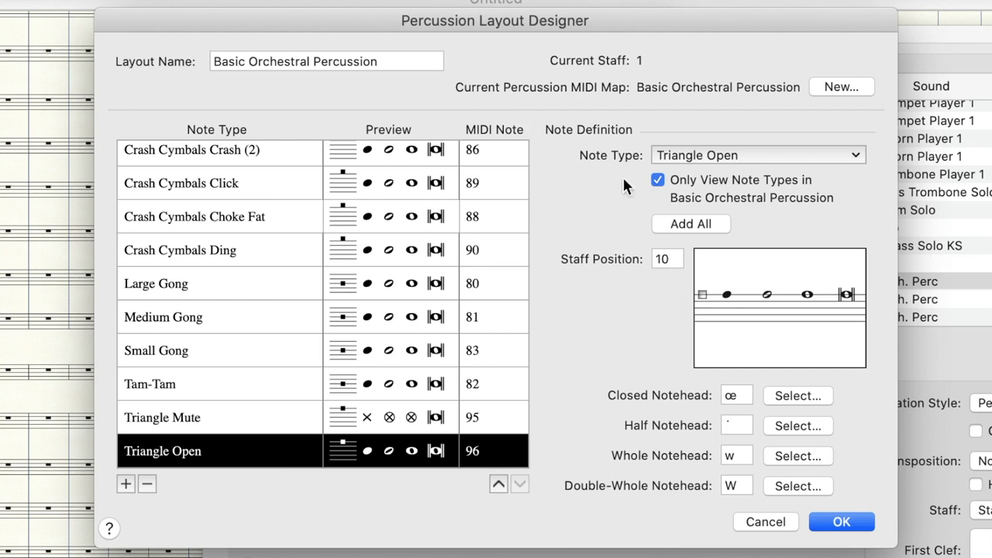
Set Triangle Open's staff position to 9 and bring up its closed notehead symbol chooser
click(673, 259)
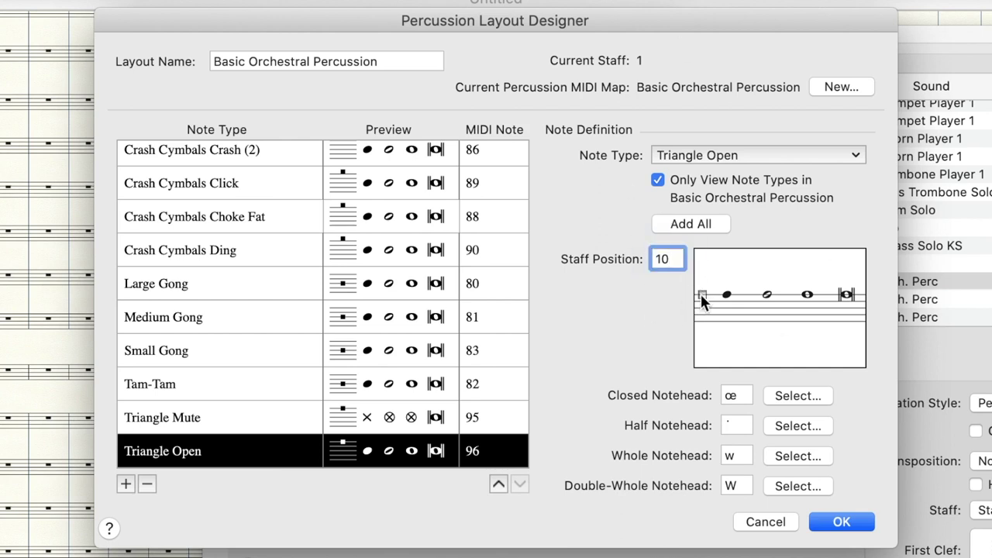
key(Down)
key(Down)
key(Down)
key(Down)
key(Down)
key(Down)
key(Down)
key(Down)
key(Up)
key(Up)
key(Up)
key(Up)
key(Up)
key(Up)
key(Up)
key(Up)
key(Up)
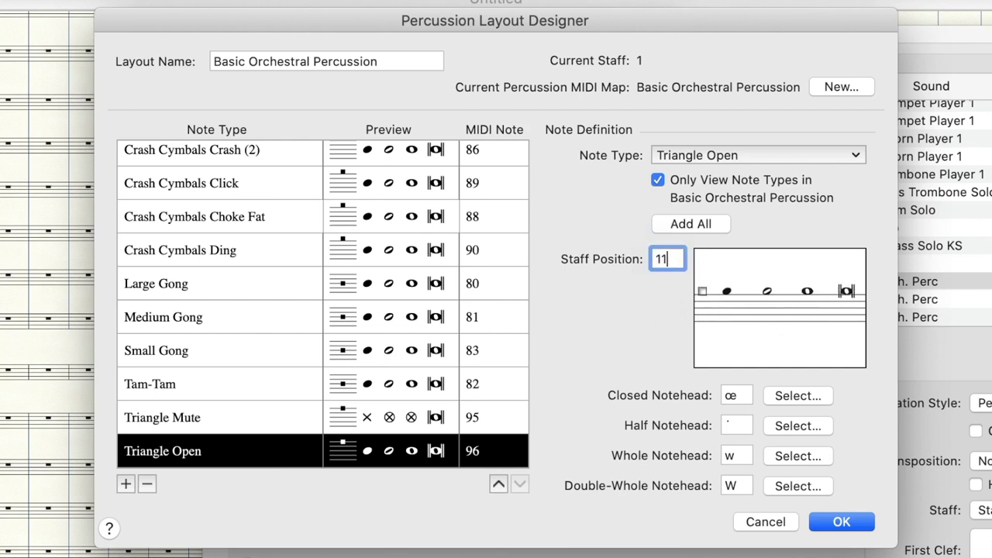
key(Down)
key(Down)
key(Down)
key(Down)
key(Down)
key(Down)
key(Down)
key(Down)
key(Down)
key(Down)
key(Up)
key(Up)
key(Up)
key(Up)
key(Up)
key(Up)
key(Up)
key(Up)
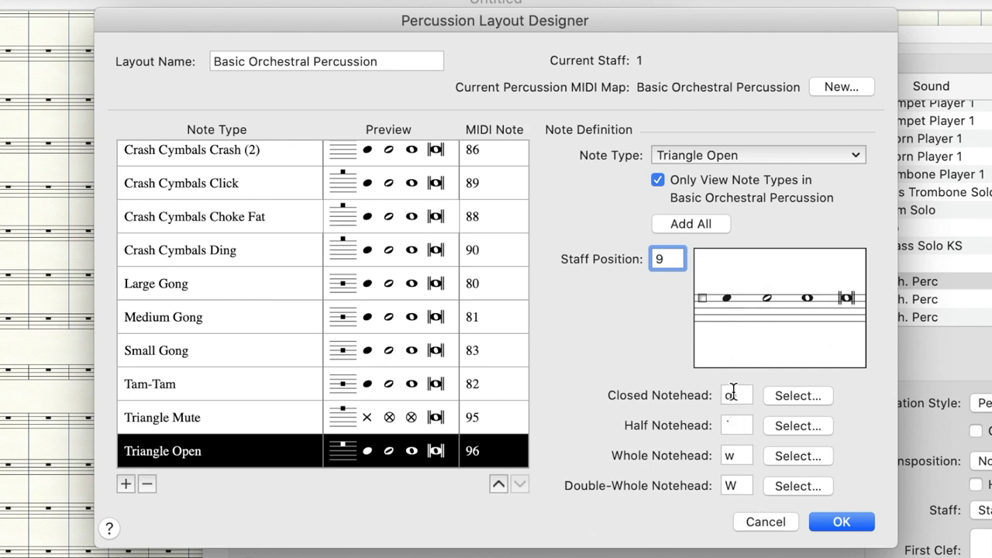
click(778, 393)
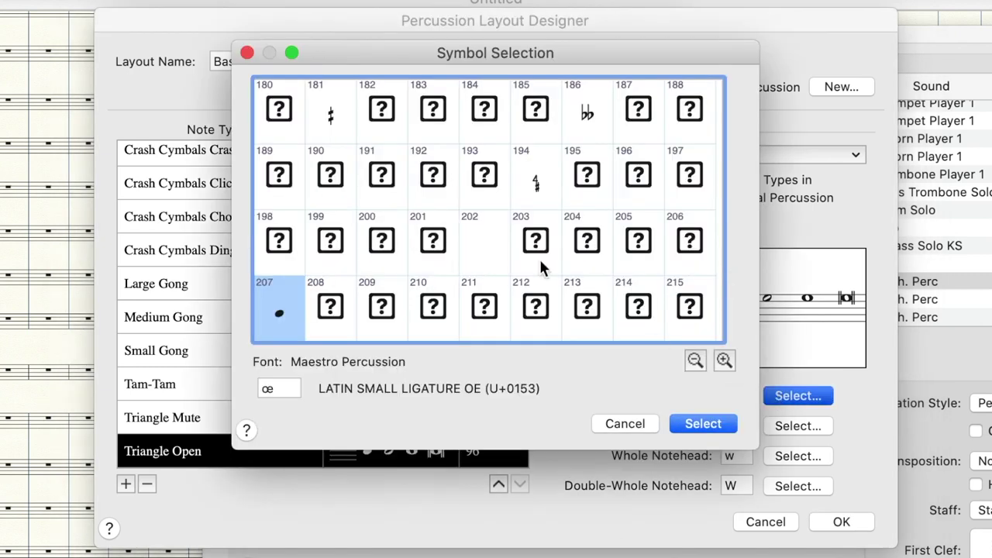
Give Triangle Open a filled triangle closed notehead and ! for its half and whole noteheads
scroll(489, 288, up, 9)
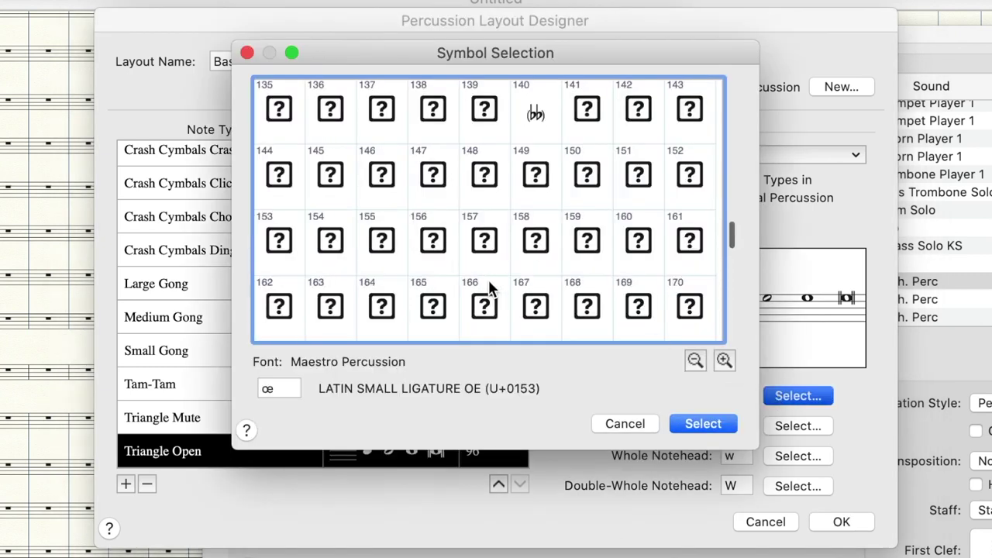
scroll(488, 289, up, 5)
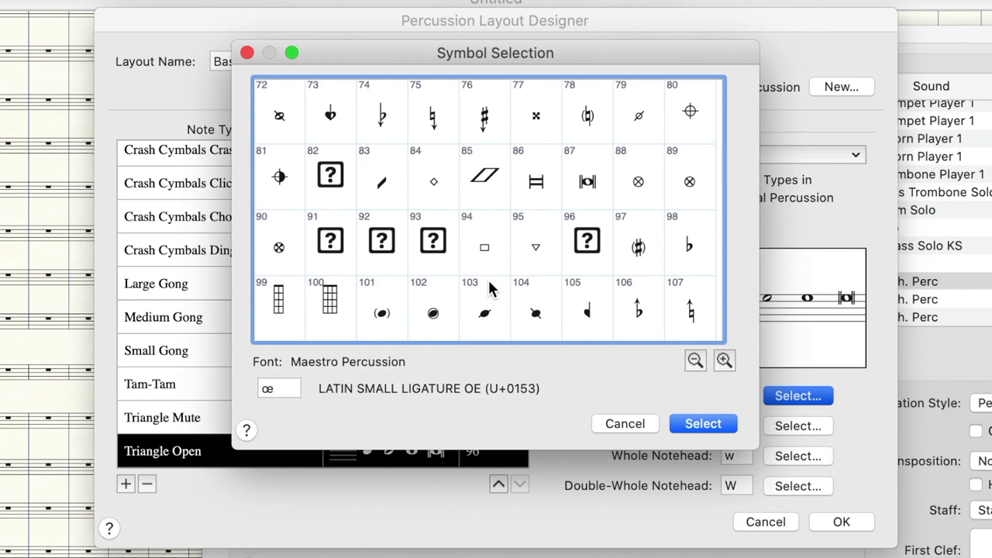
scroll(489, 280, up, 1)
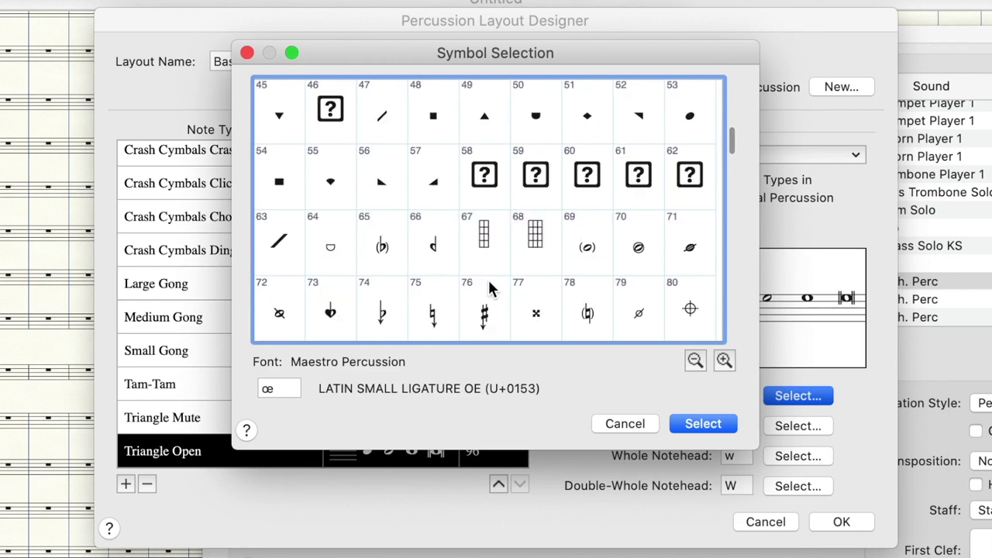
click(484, 124)
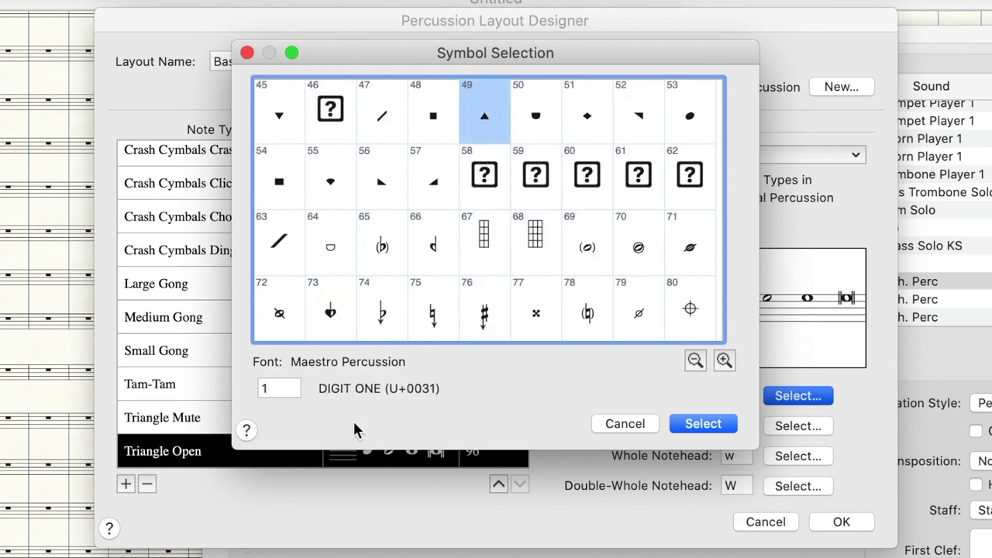
click(682, 423)
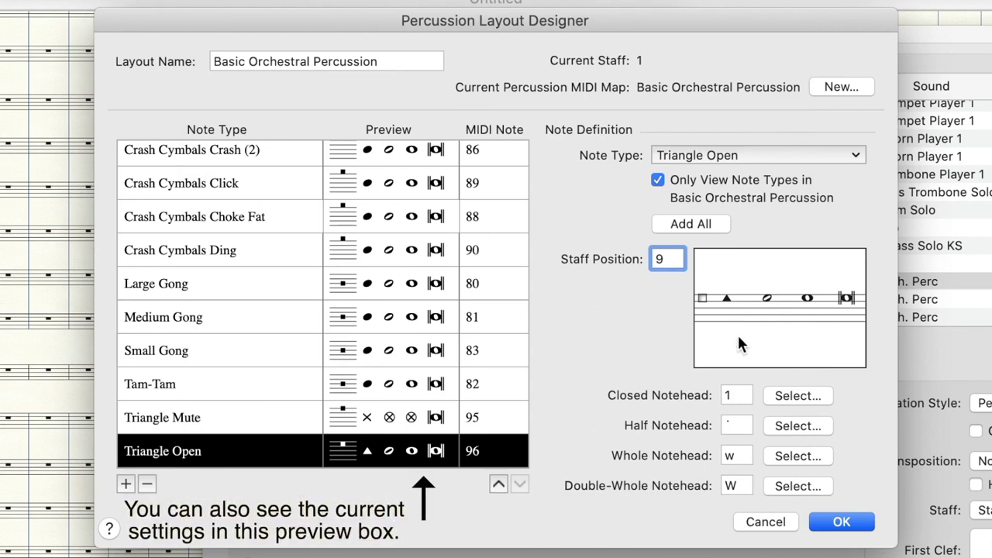
click(742, 425)
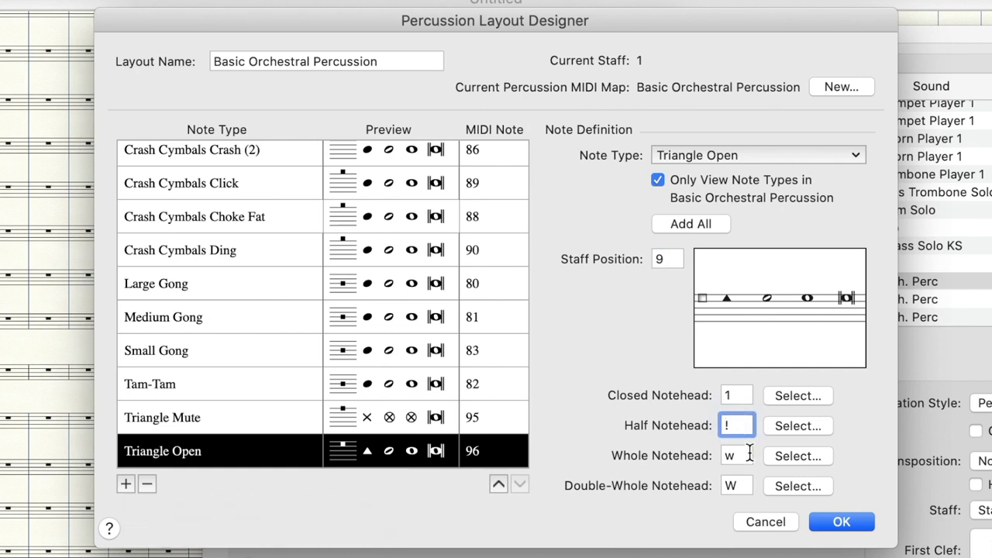
click(750, 454)
key(BackSpace)
text(!~)
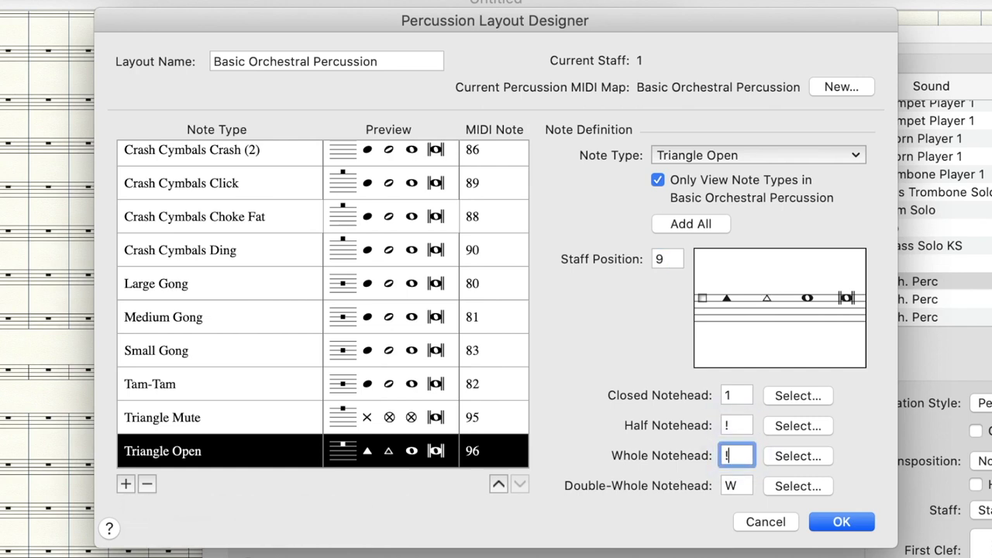
click(732, 424)
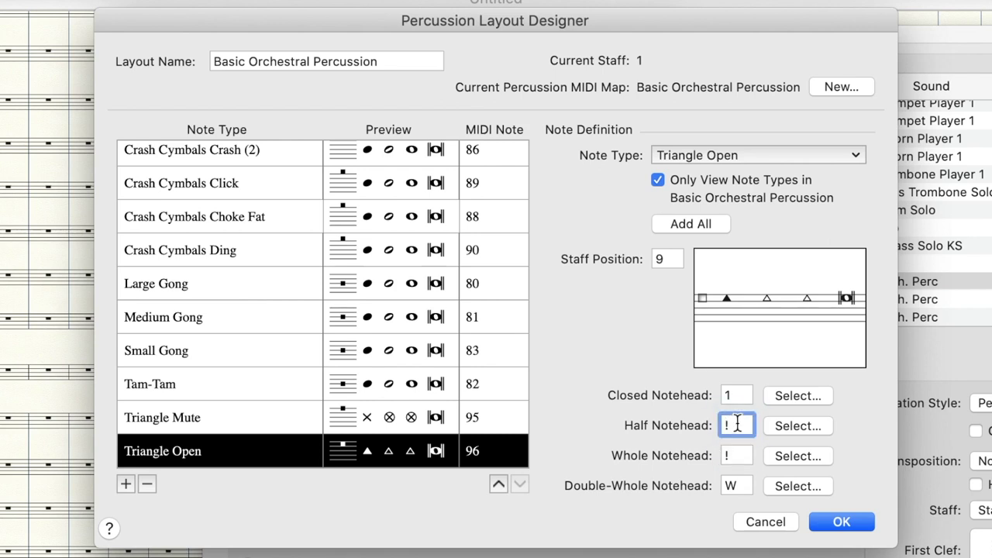
click(727, 395)
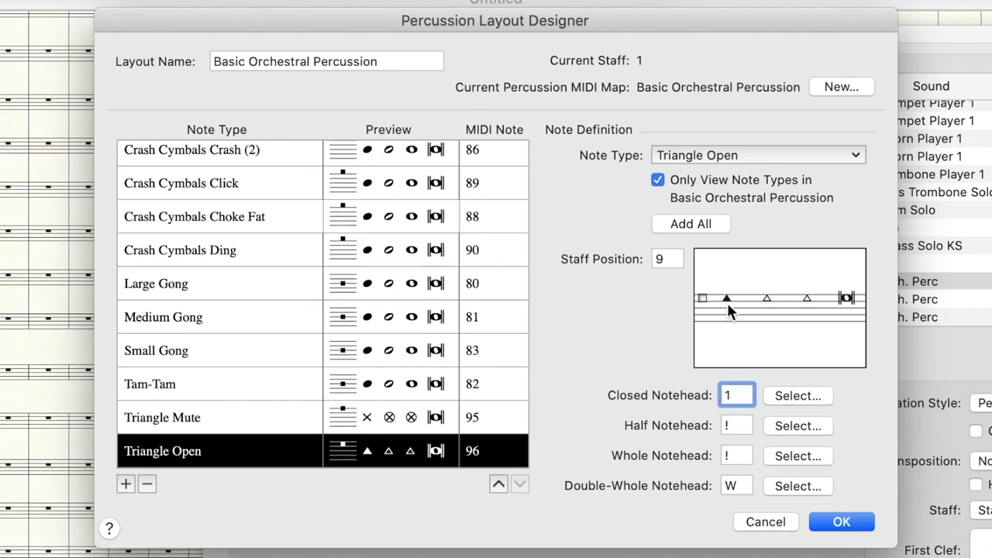
Set Triangle Mute to staff position 9 with noteheads 1, !, !, then save the layout
click(255, 439)
click(252, 419)
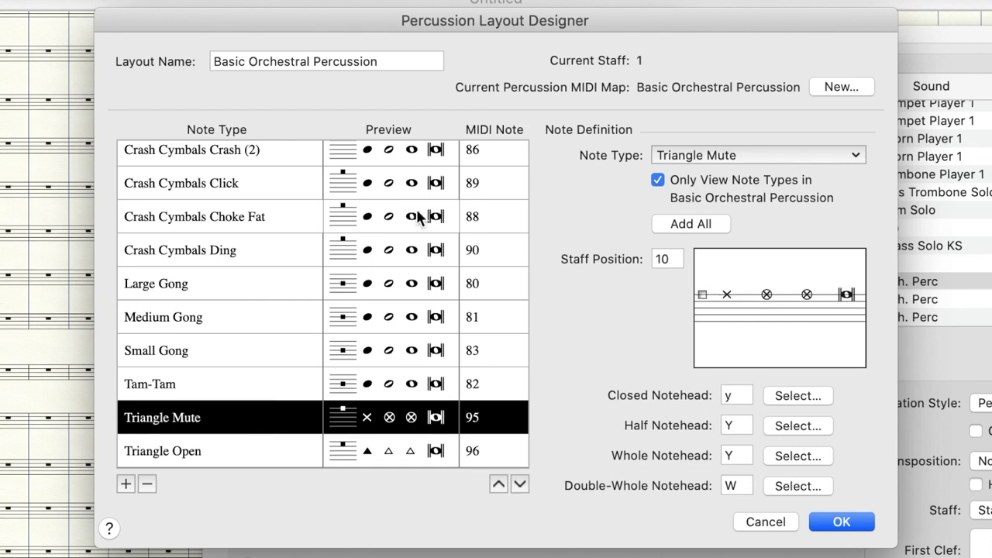
click(660, 259)
key(BackSpace)
key(BackSpace)
text(9)
click(745, 394)
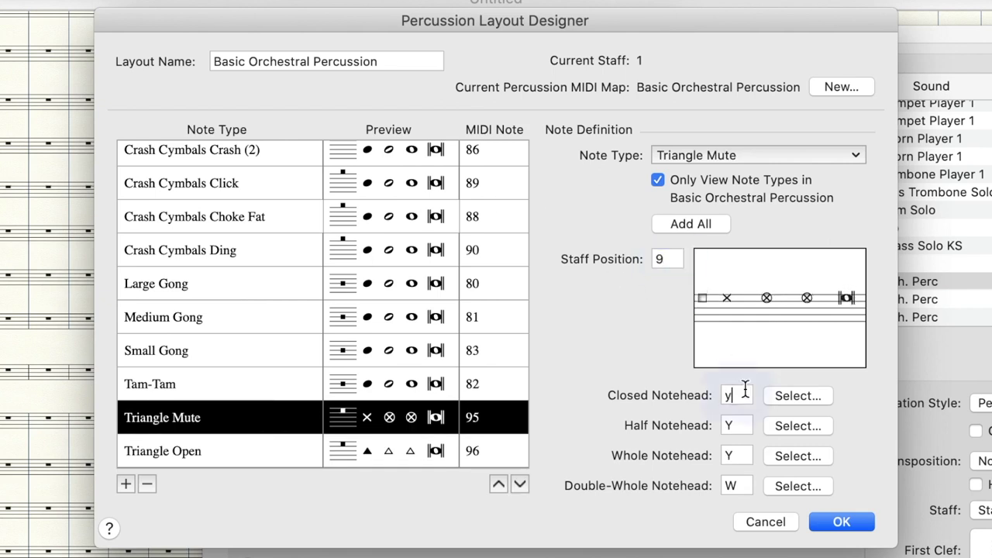
key(BackSpace)
text(1)
key(Tab)
text(!)
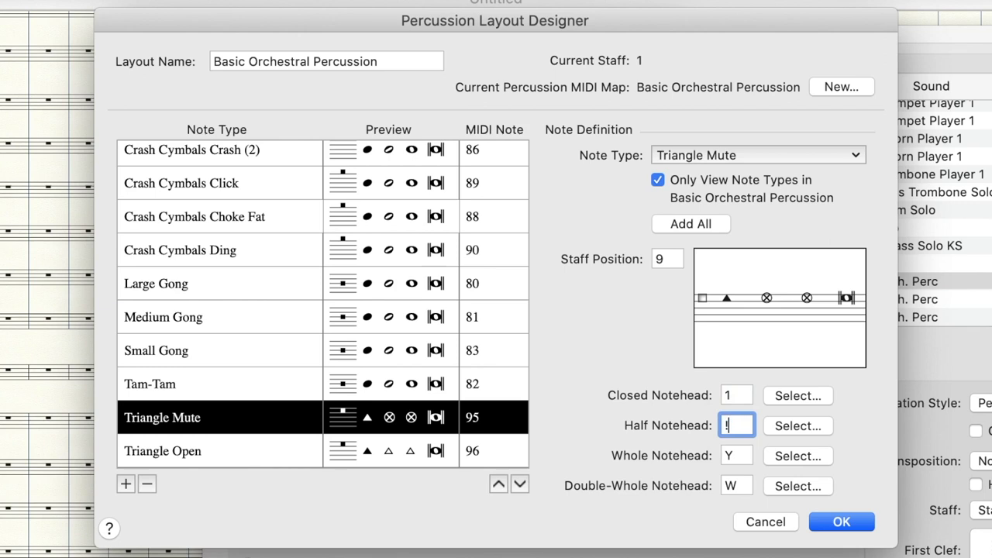
key(Tab)
text(!)
click(733, 485)
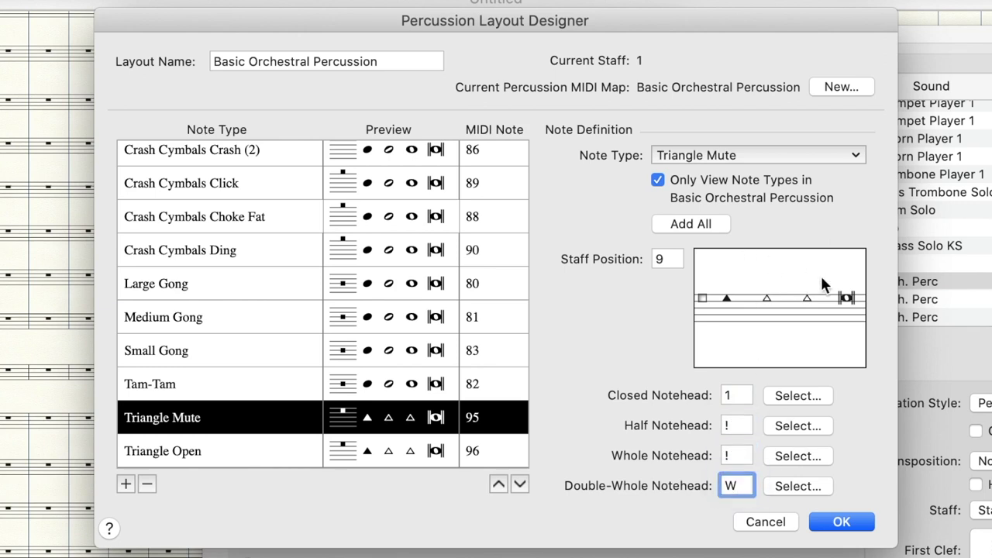
click(843, 524)
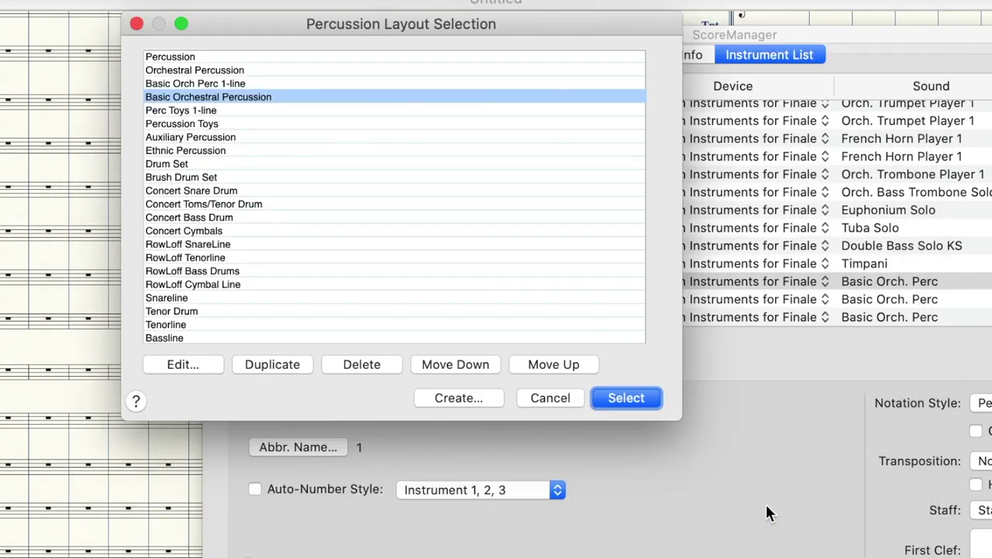
click(627, 398)
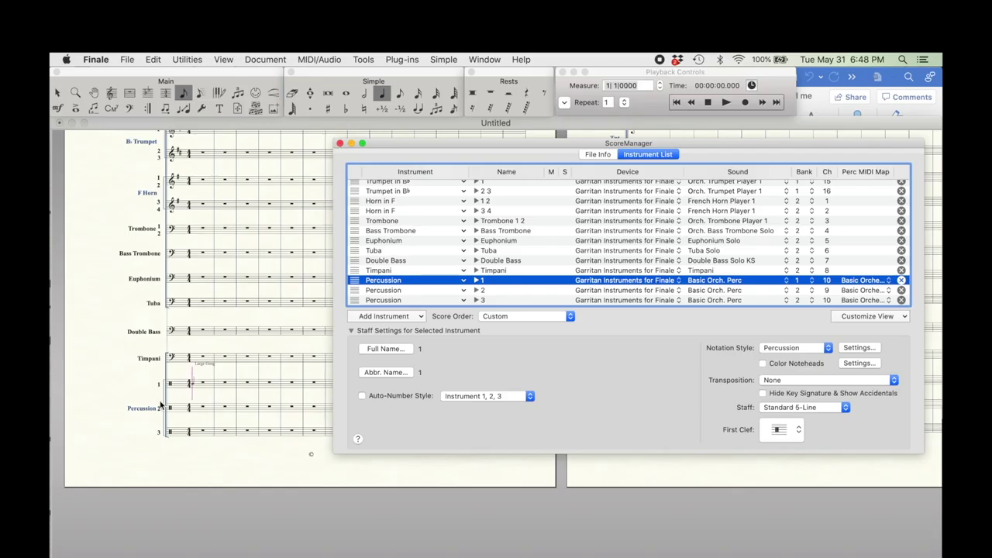
Enter three triangle quarter notes in Percussion 1's first measure with Simple Entry
click(193, 401)
key(Up)
key(Up)
key(Up)
key(Up)
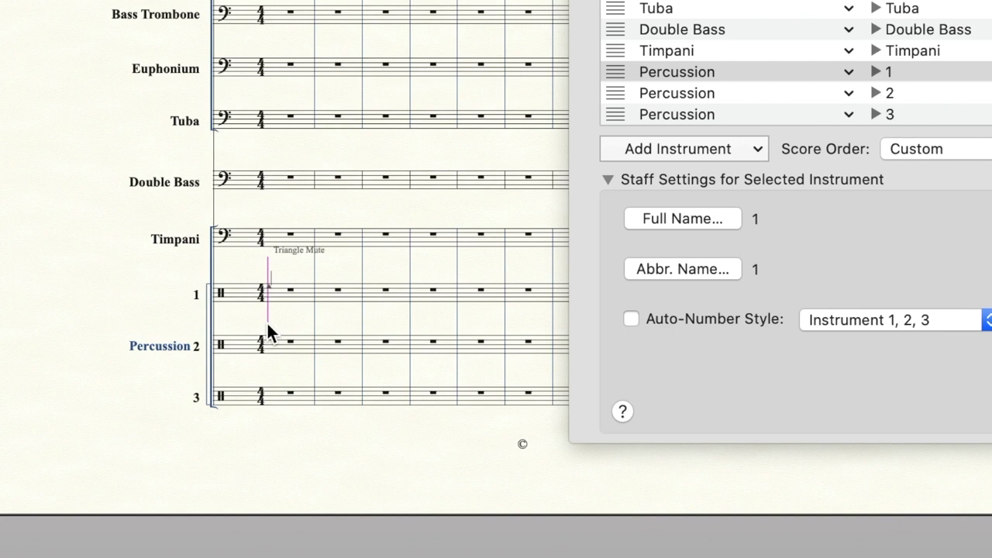
key(Up)
key(Return)
key(Return)
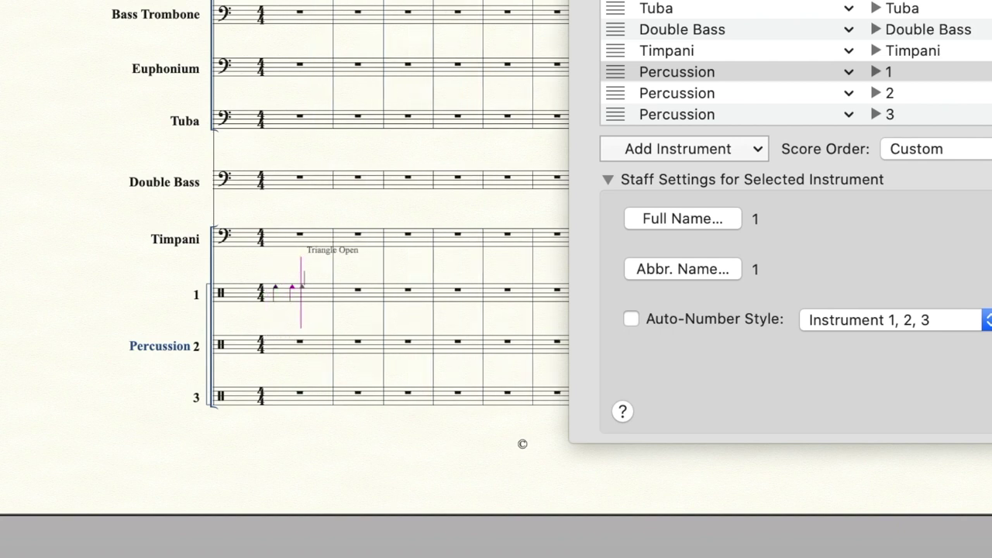
key(Return)
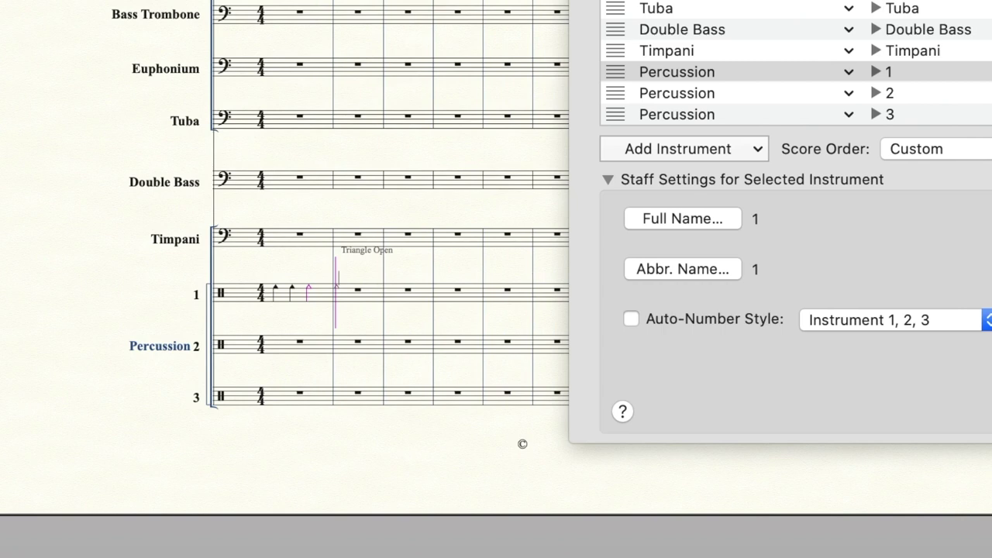
key(Escape)
key(super+equal)
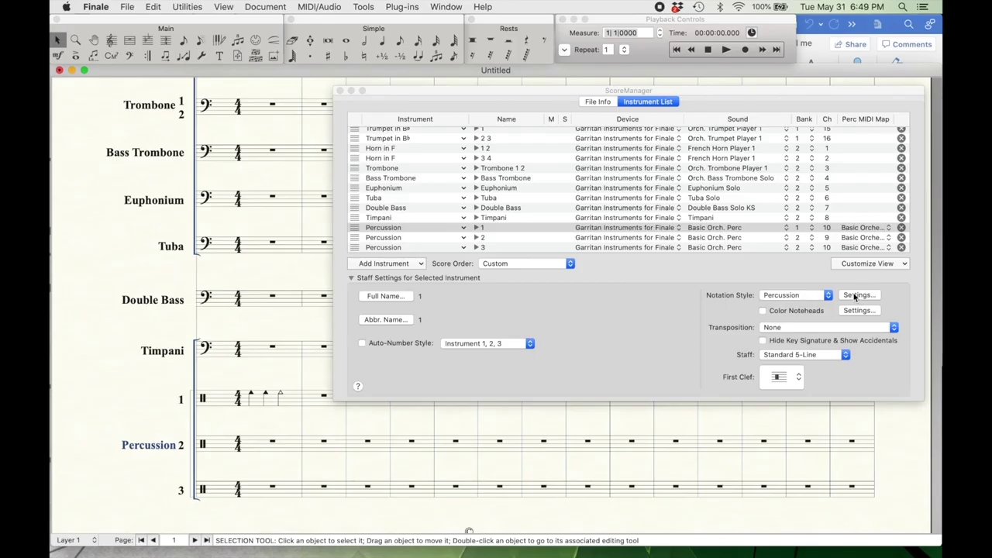
click(857, 296)
Delete the Large Gong, Medium Gong and Small Gong note types from the layout
click(321, 274)
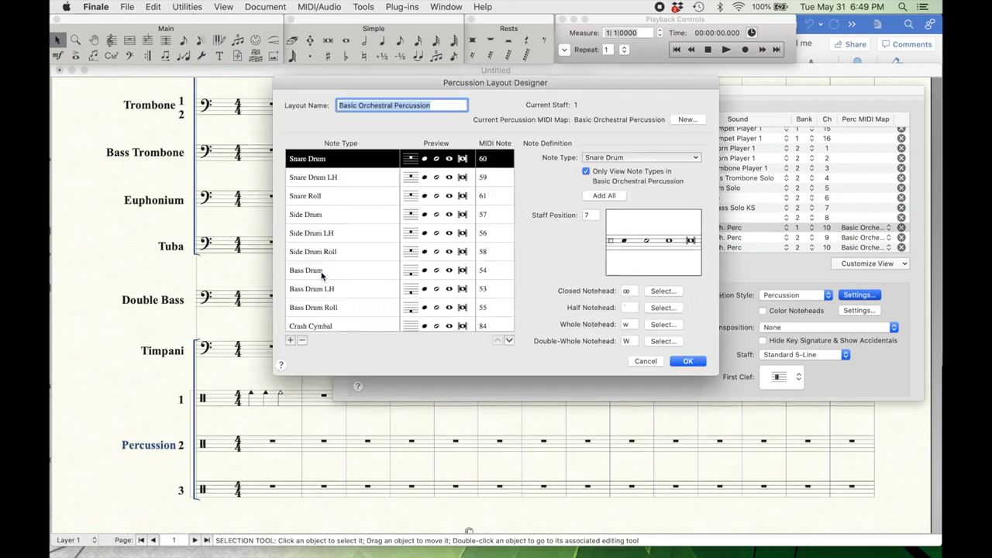
scroll(323, 276, down, 3)
scroll(321, 276, down, 5)
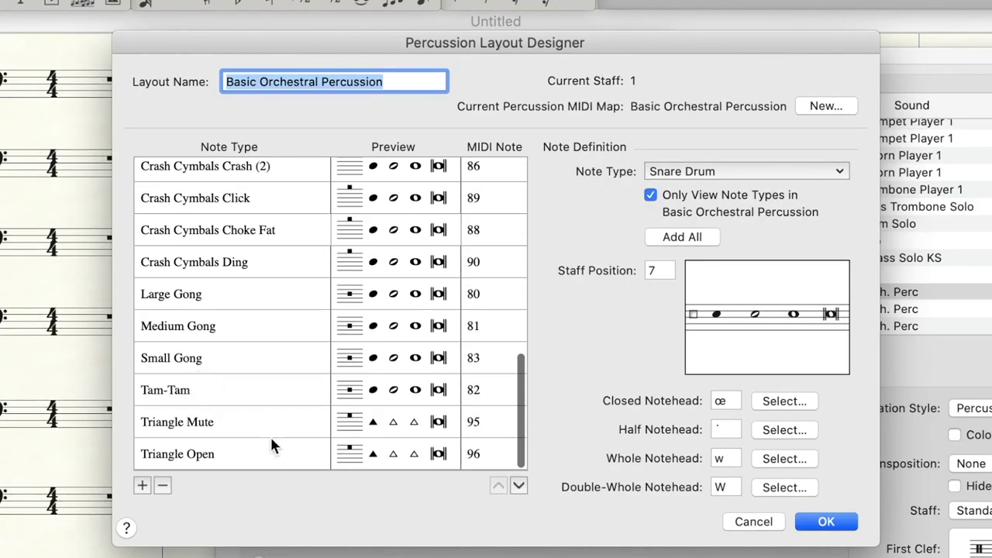
click(199, 294)
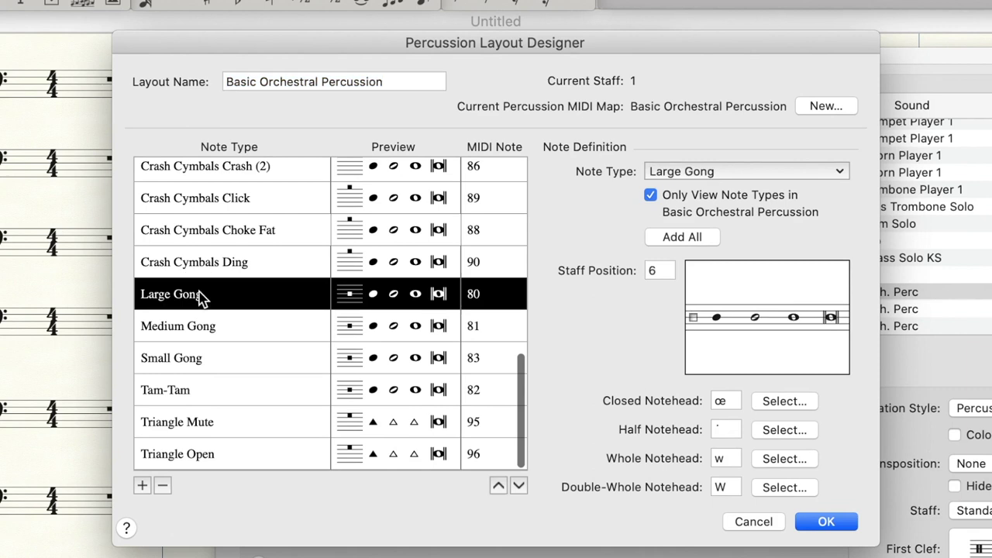
click(162, 487)
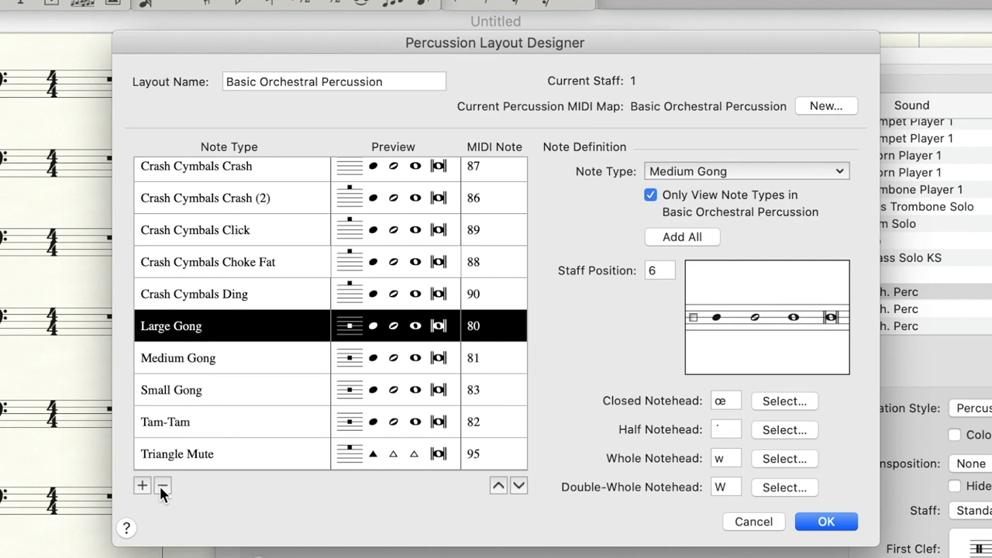
key(Up)
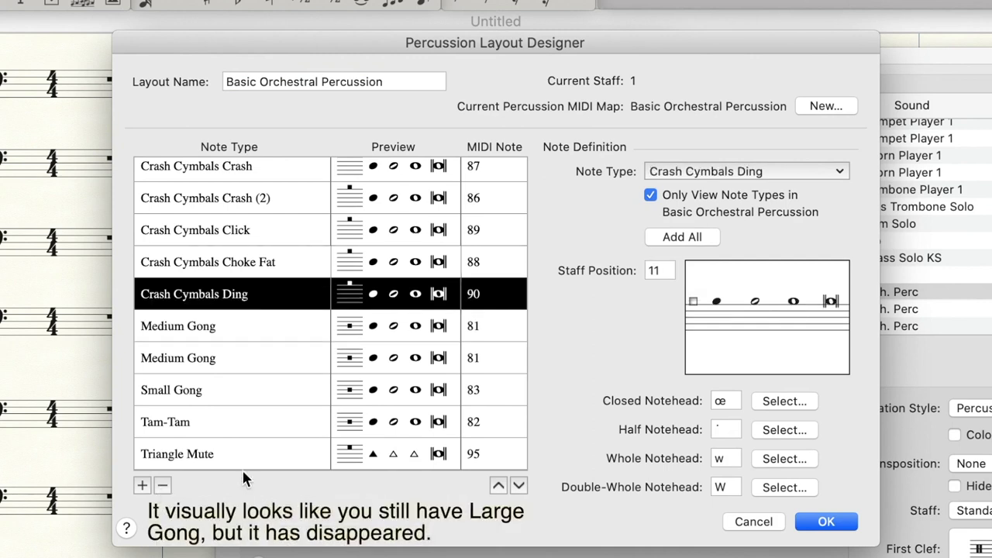
key(Down)
key(Down)
key(Down)
key(Up)
key(Up)
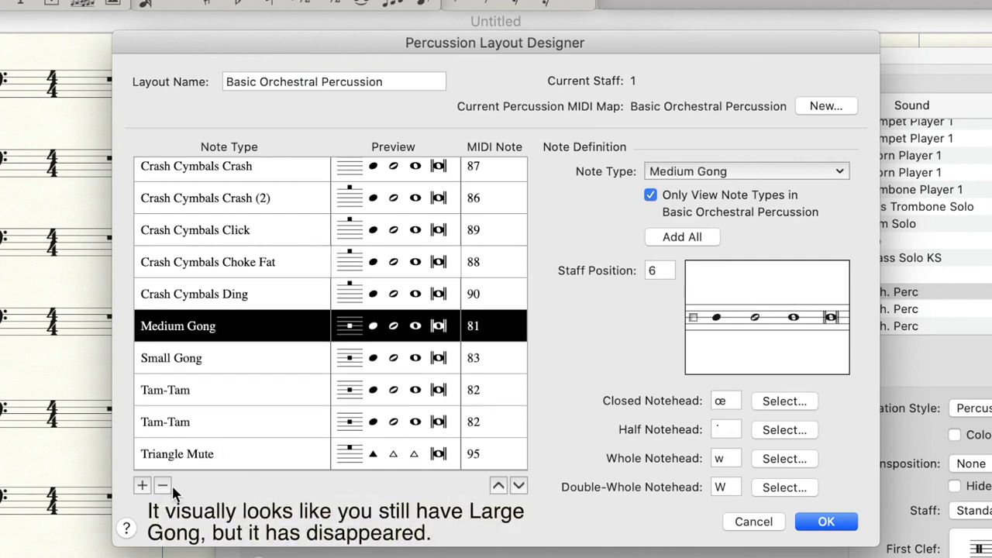
click(163, 485)
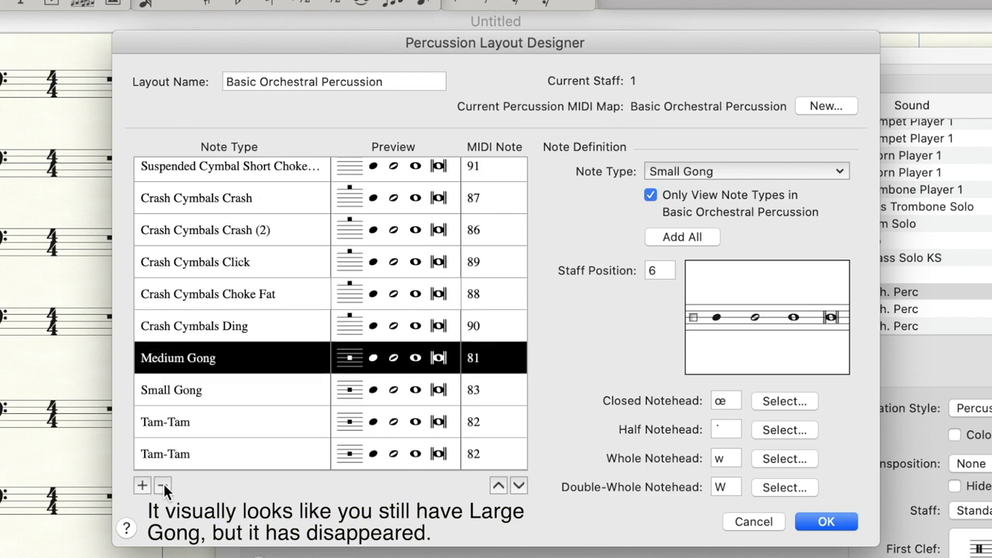
click(164, 486)
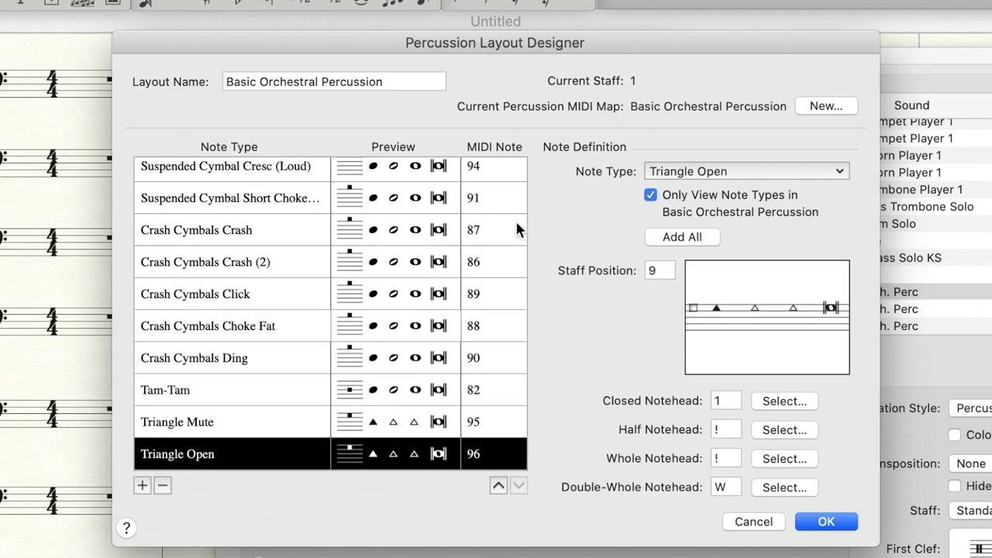
Delete Side Drum and the remaining unwanted drum, cymbal and Tam-Tam rows, leaving five note types
key(Up)
key(Up)
key(Up)
key(Up)
key(Up)
key(Up)
key(Up)
key(Up)
key(Up)
key(Up)
key(Up)
key(Up)
key(Up)
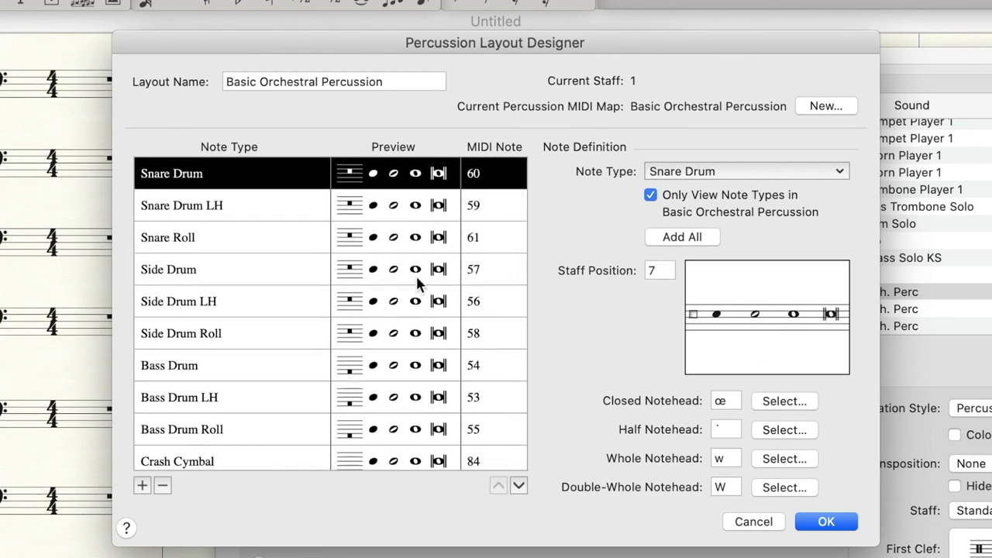
click(195, 272)
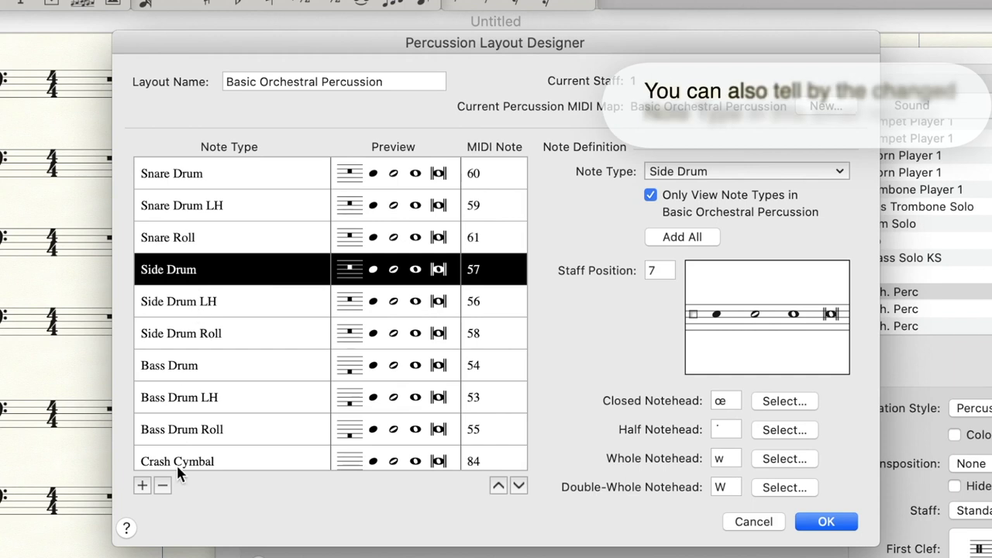
click(162, 484)
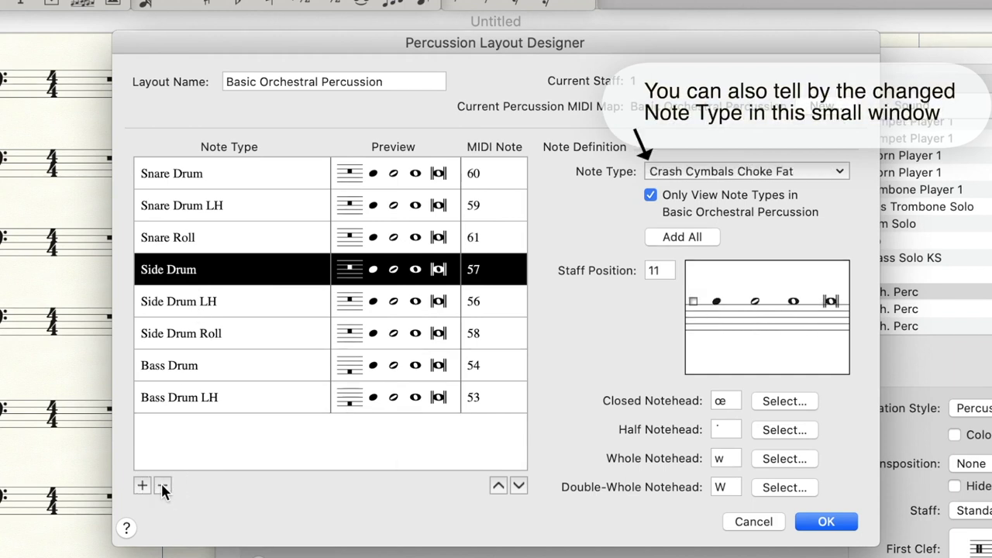
click(163, 485)
click(163, 485)
click(163, 485)
click(163, 486)
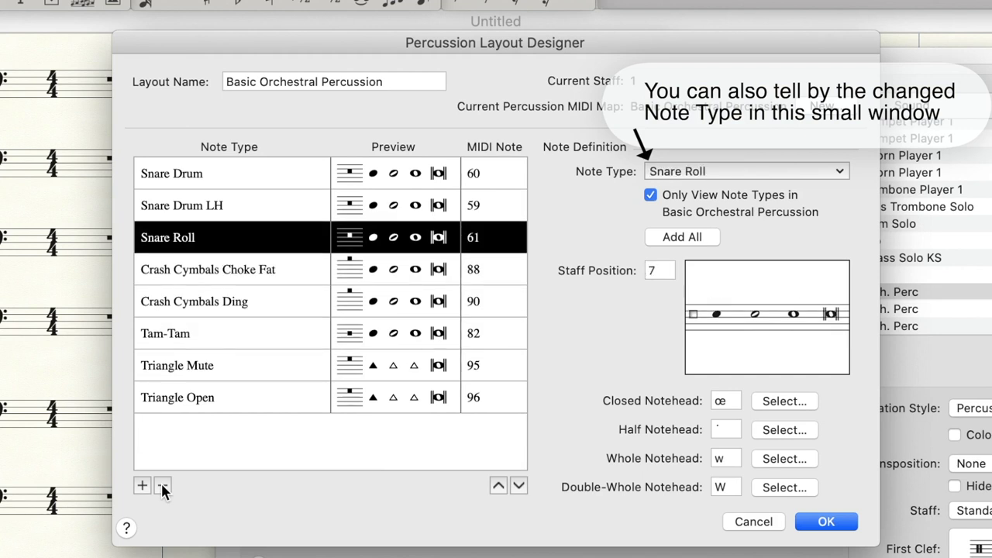
key(Down)
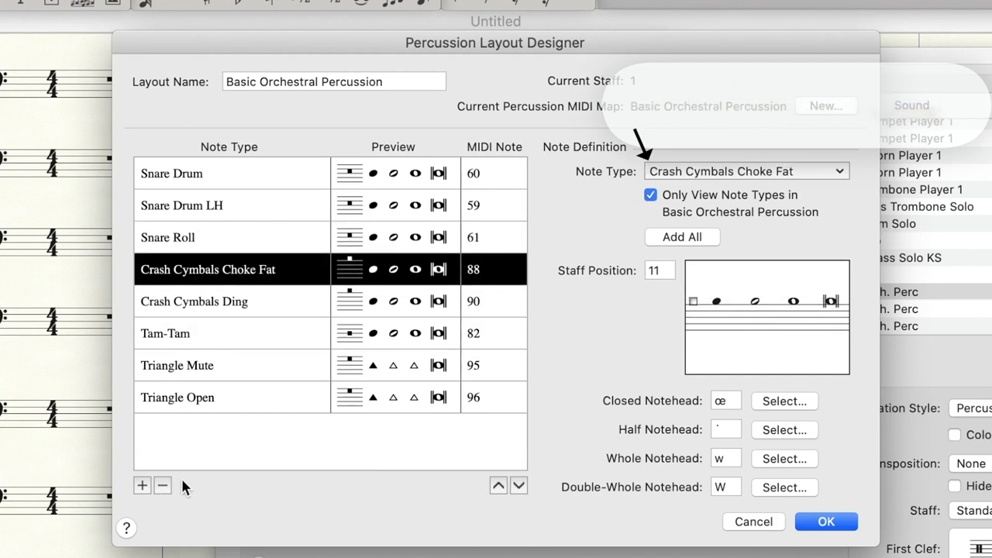
click(163, 485)
click(163, 485)
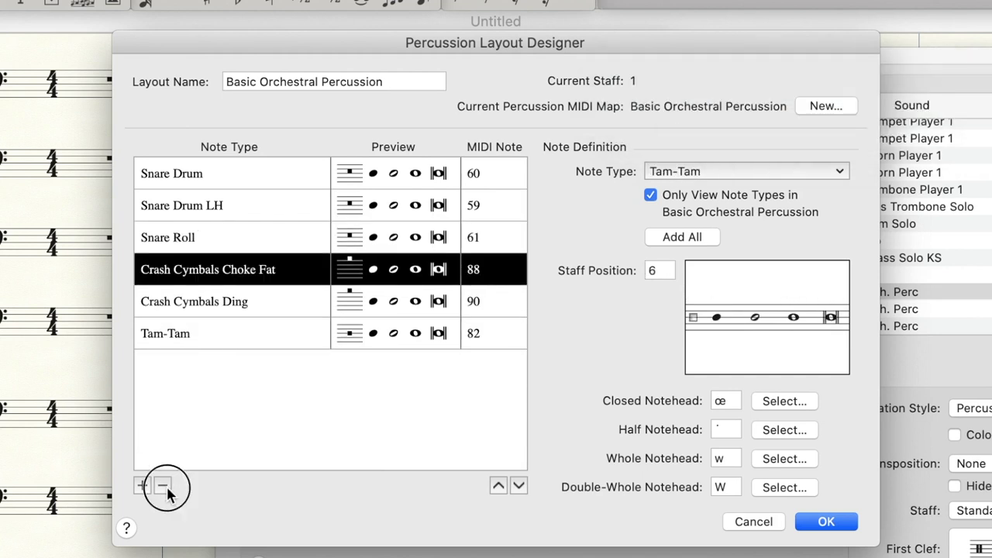
click(163, 485)
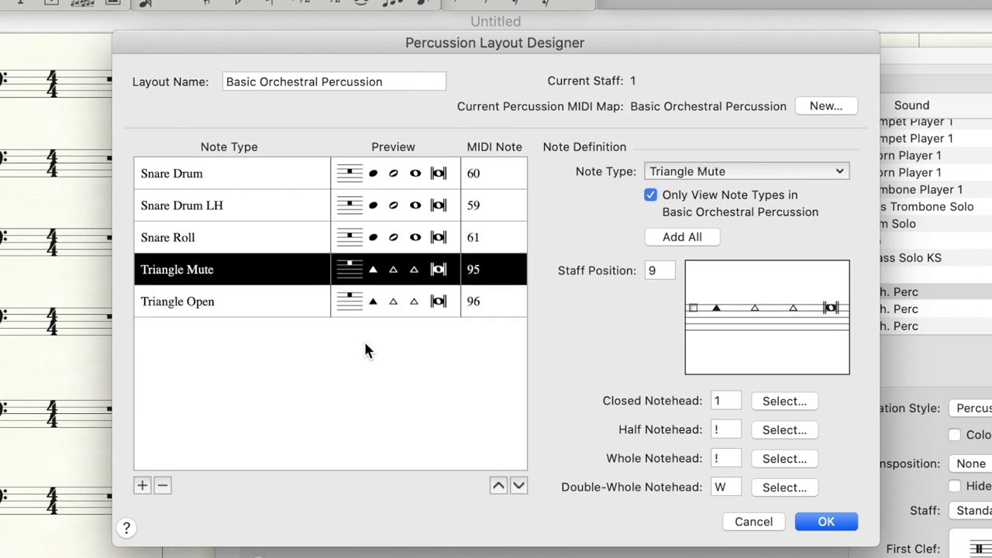
key(Up)
key(Up)
key(Up)
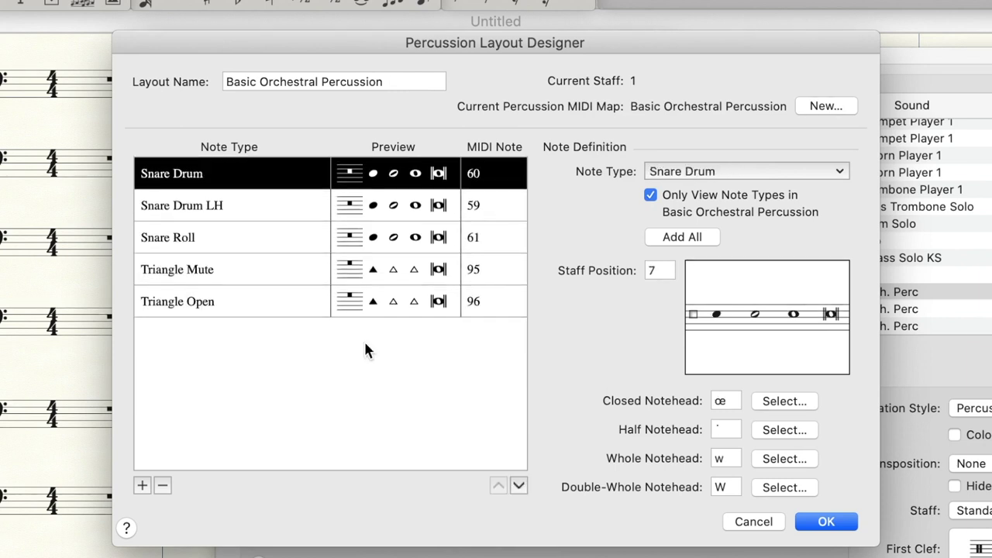
key(Down)
key(Down)
key(Down)
key(Down)
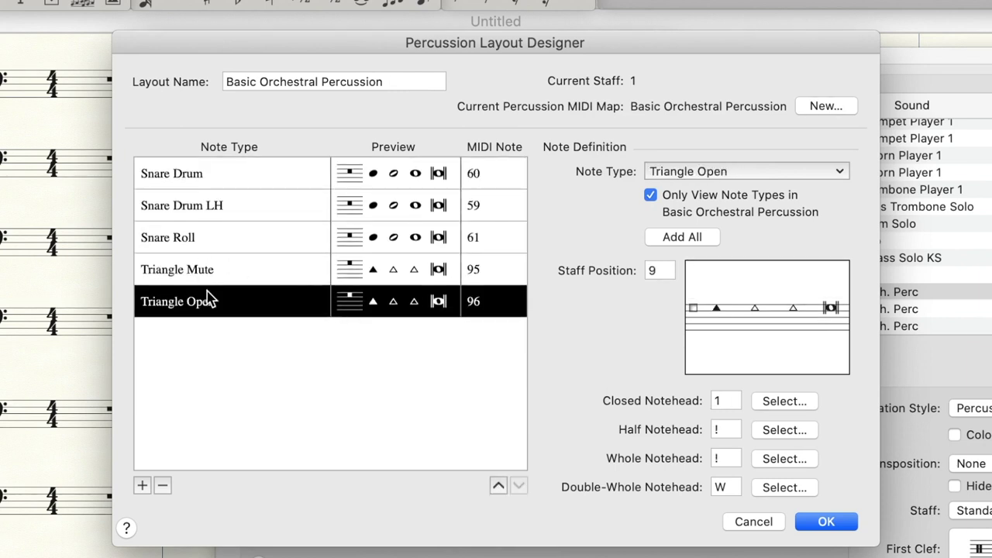
Accept the trimmed layout and apply it to the percussion staff
click(826, 522)
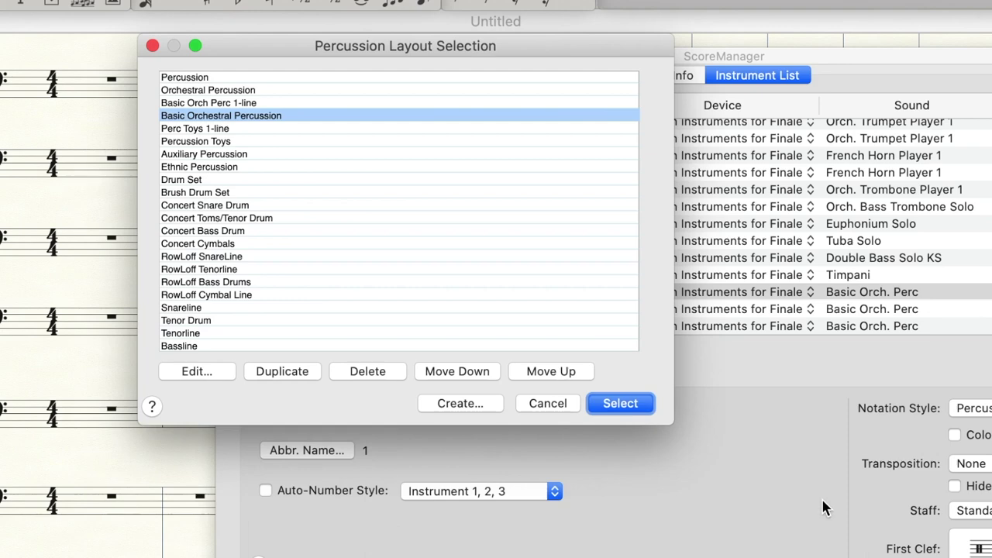
click(626, 406)
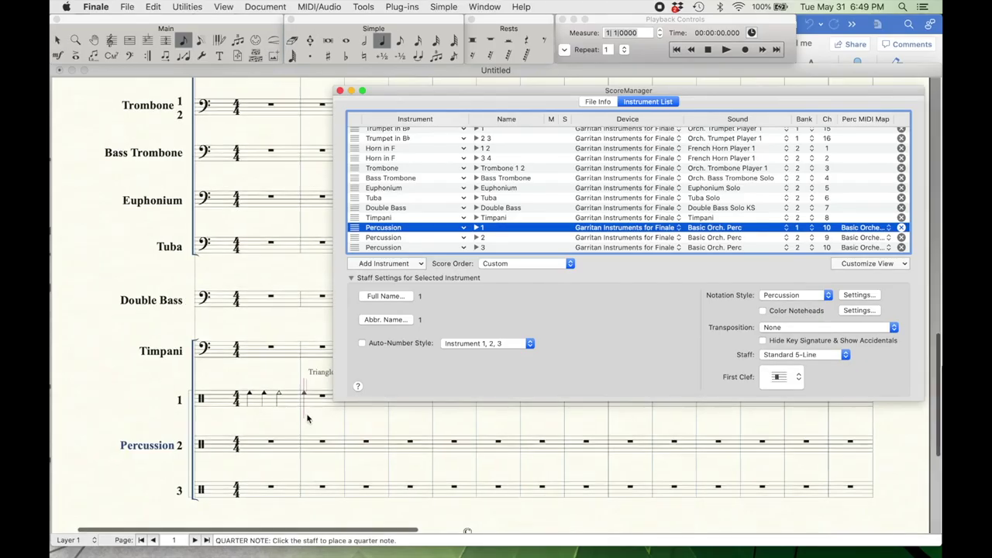
scroll(294, 407, right, 2)
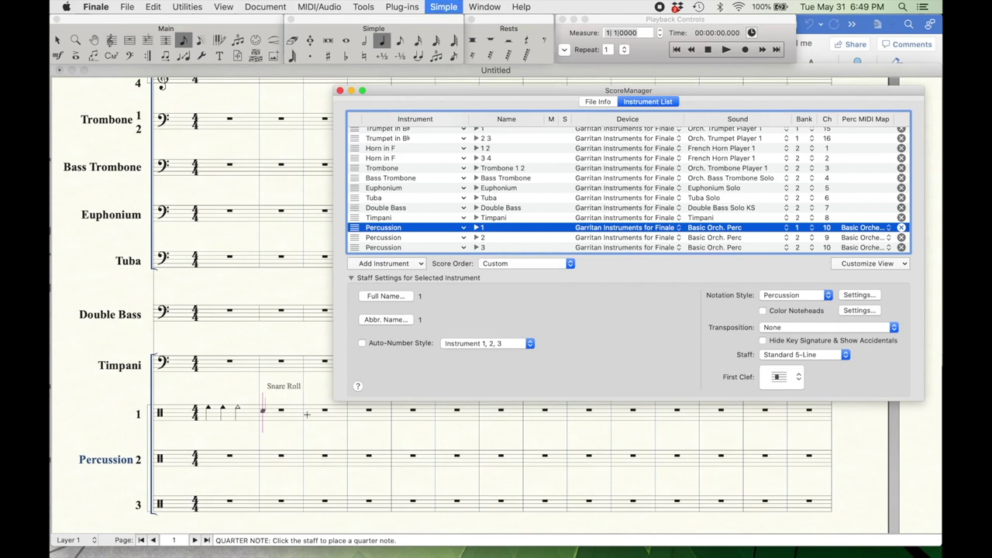
Cycle the entry note through Snare Roll, Snare Drum LH, Triangle Mute and Snare Drum
key(Up)
key(Up)
key(Up)
key(Up)
key(Down)
key(Up)
key(Down)
key(Up)
key(Down)
key(Up)
key(Down)
key(Up)
key(Down)
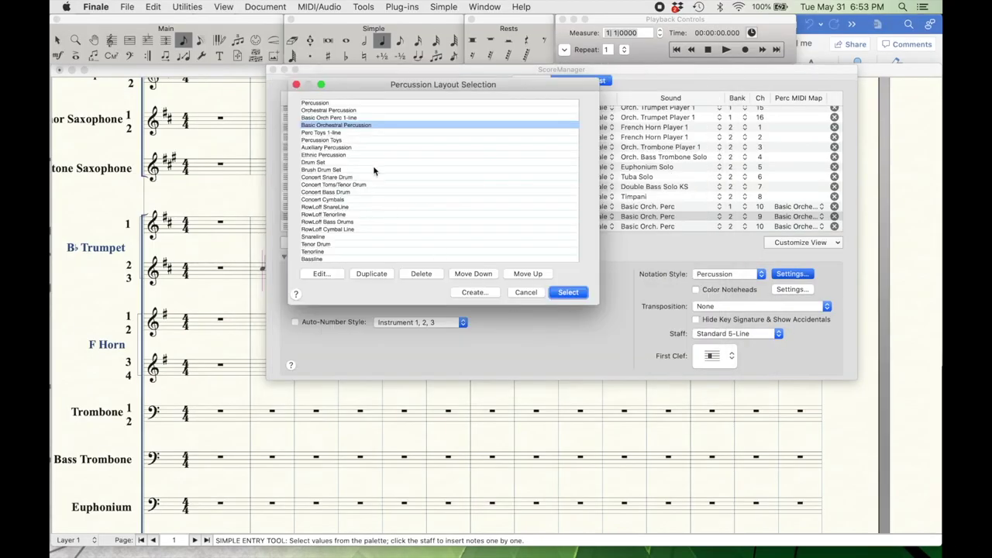
Add a Solo Crash Cymbals note type to the layout at staff position 5
click(321, 273)
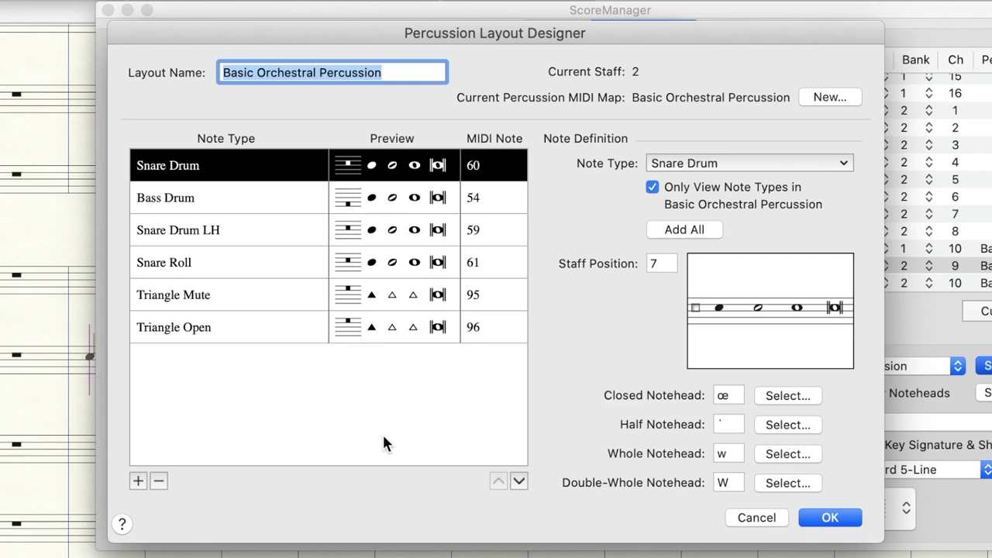
click(137, 481)
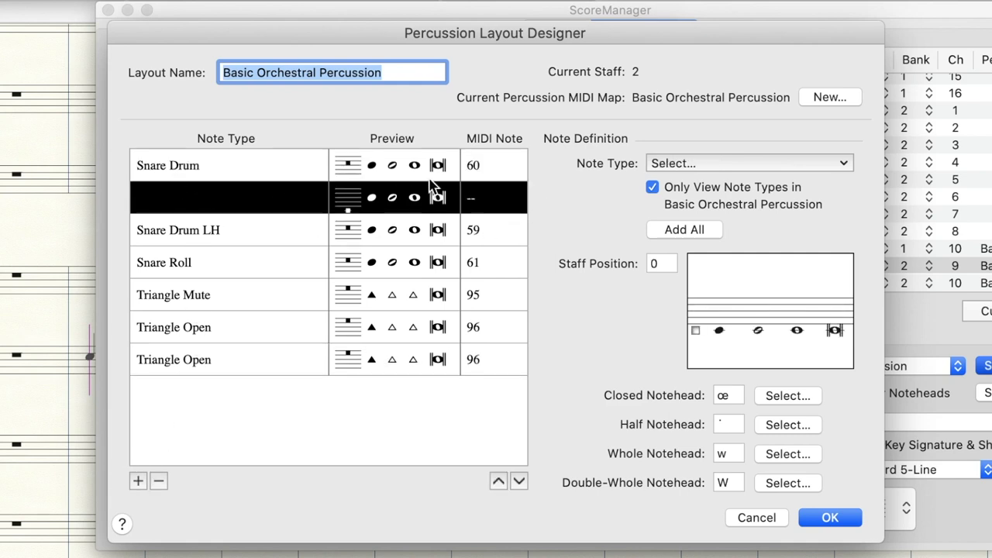
click(679, 169)
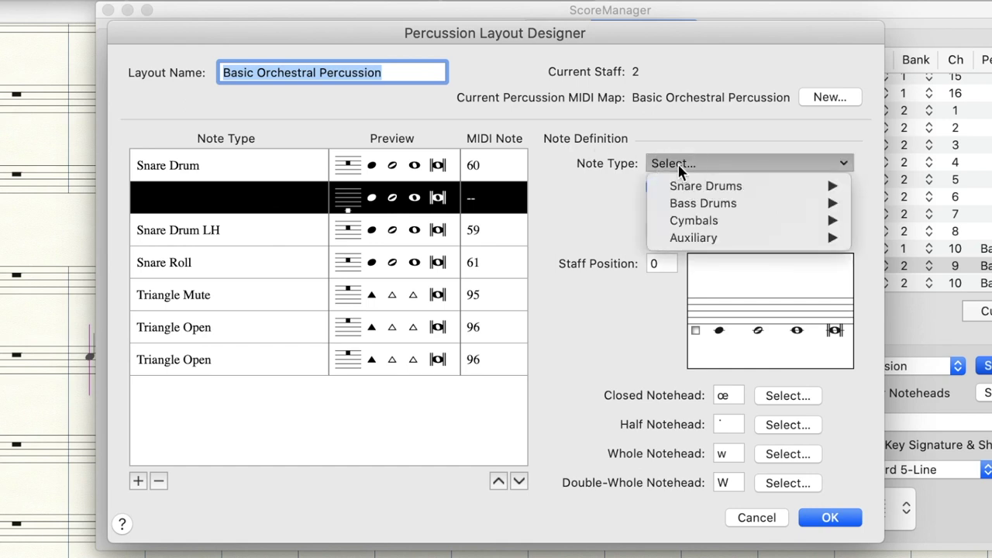
mouse_move(732, 222)
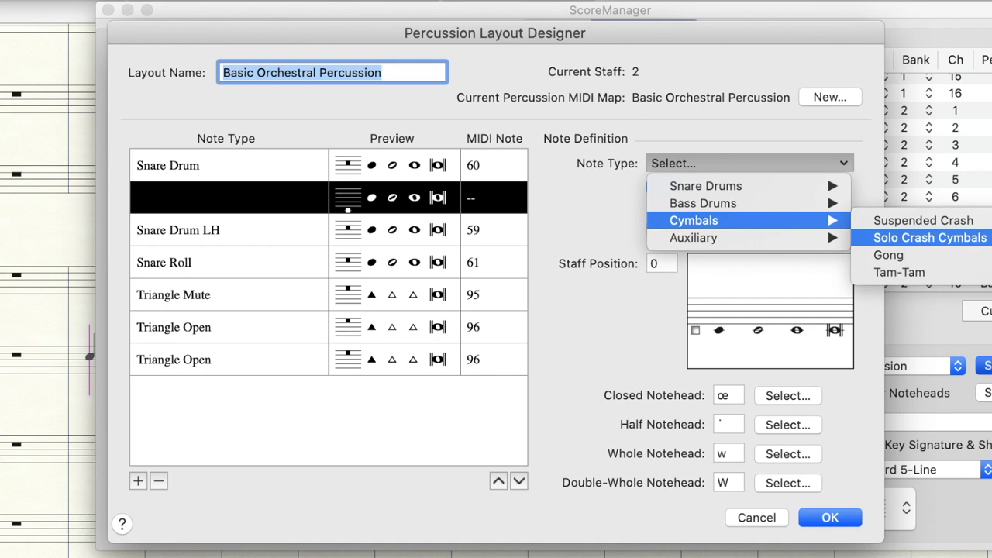
click(984, 238)
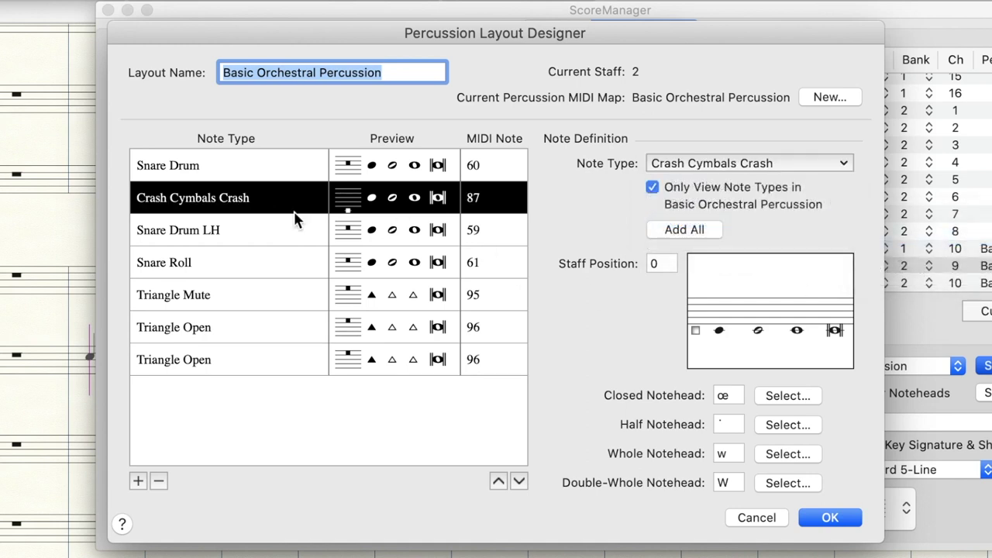
drag(695, 334, 695, 314)
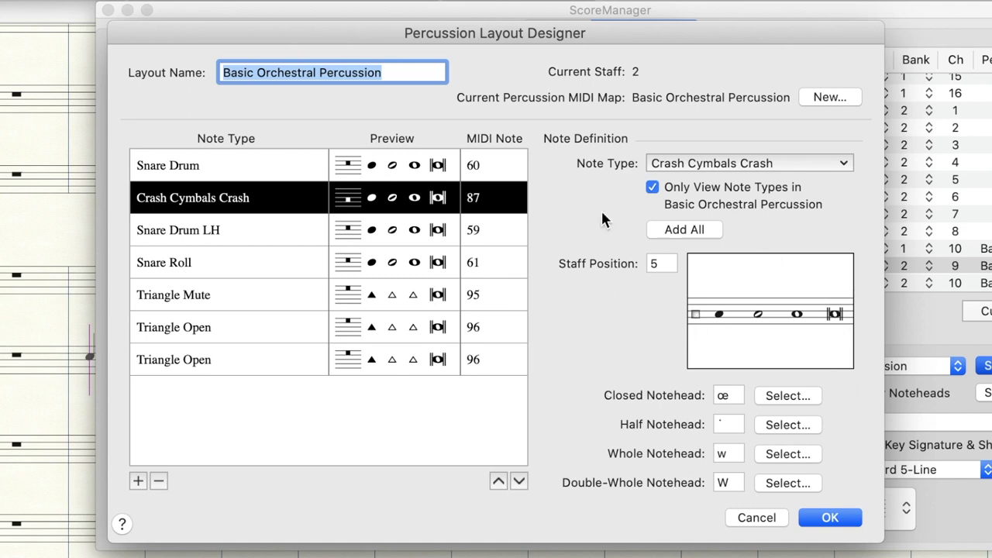
Set the crash note's closed notehead to lowercase z and apply the layout to the second staff
click(730, 395)
key(BackSpace)
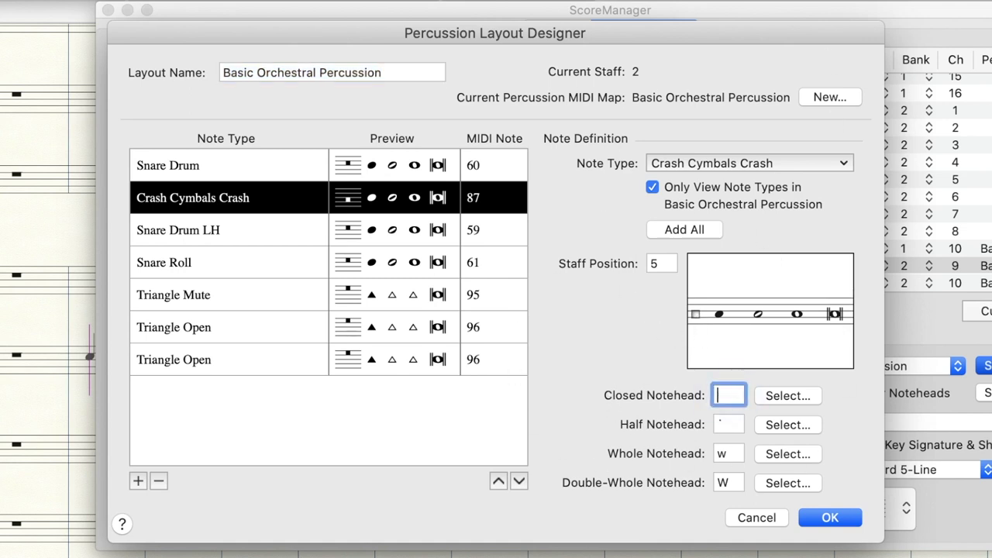
click(726, 423)
click(731, 394)
key(BackSpace)
text(Z)
key(BackSpace)
text(z)
click(730, 423)
click(734, 395)
click(830, 517)
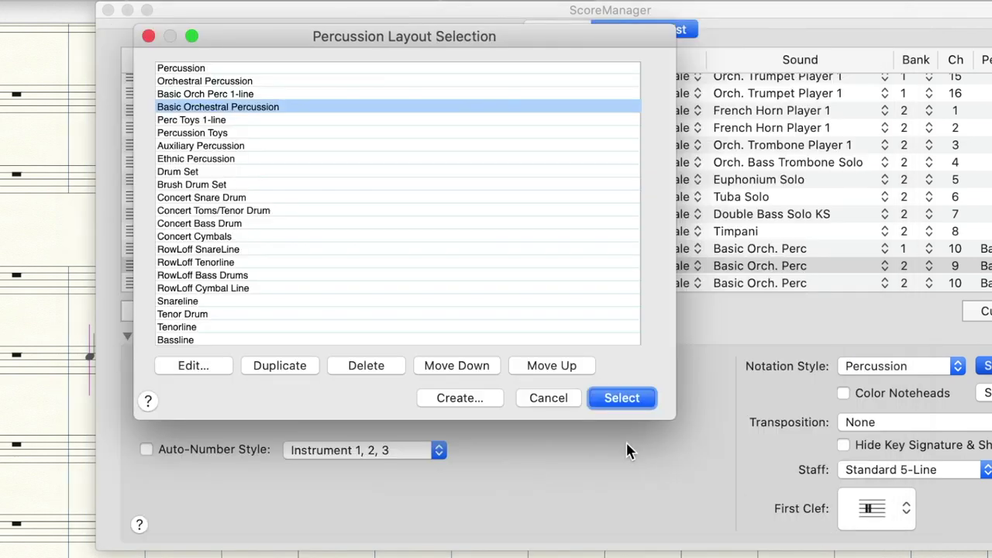
click(625, 403)
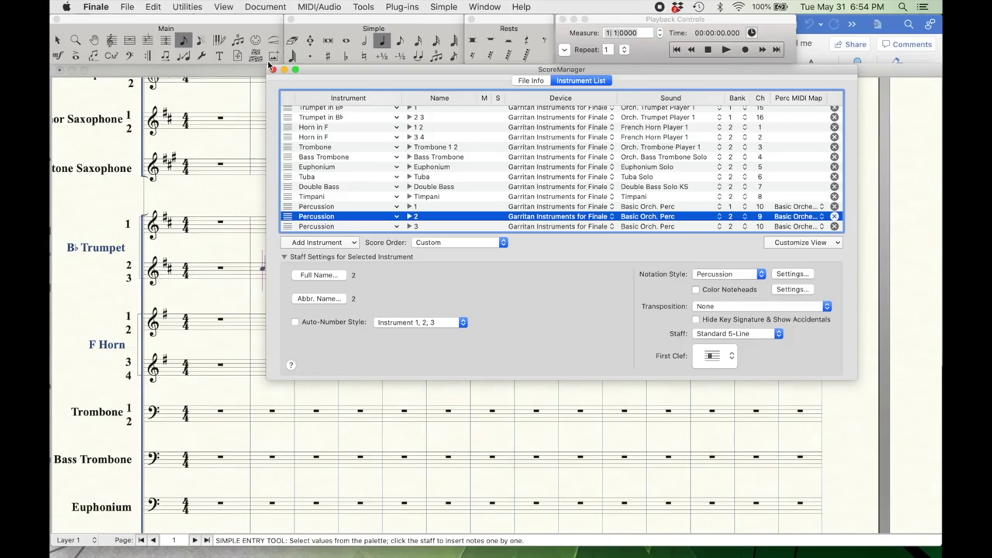
Start creating a new percussion layout, discarding a first draft along the way
click(791, 275)
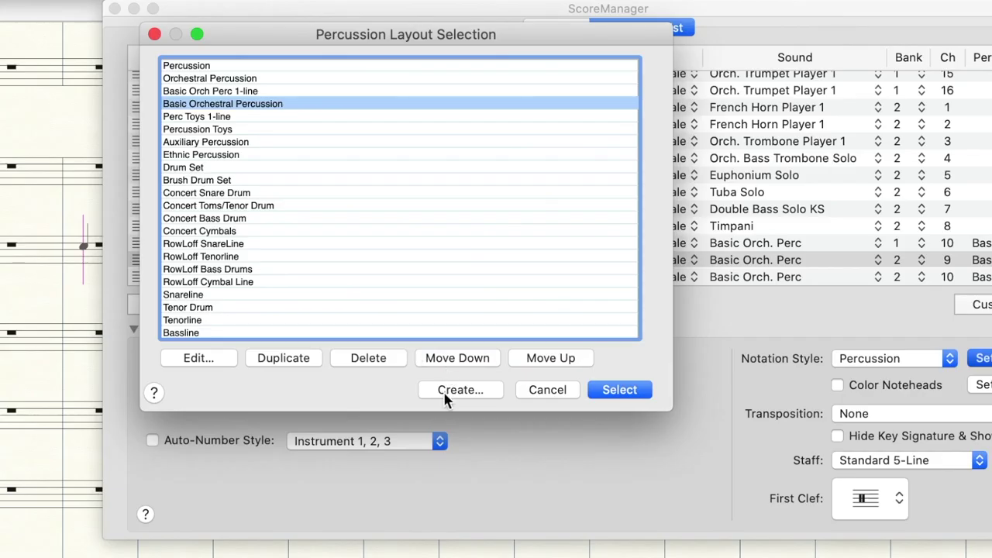
click(472, 290)
key(Right)
key(BackSpace)
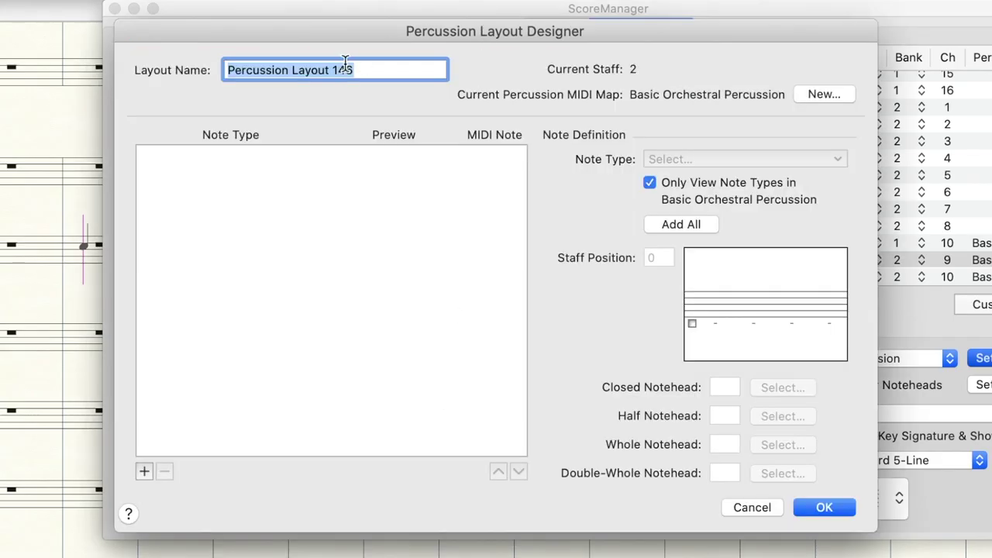
text(8)
click(752, 507)
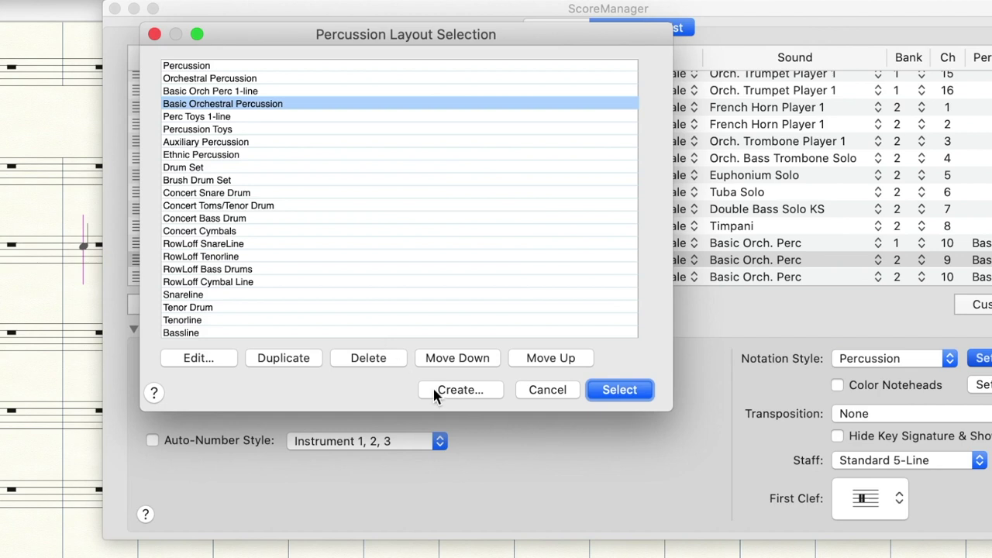
click(467, 391)
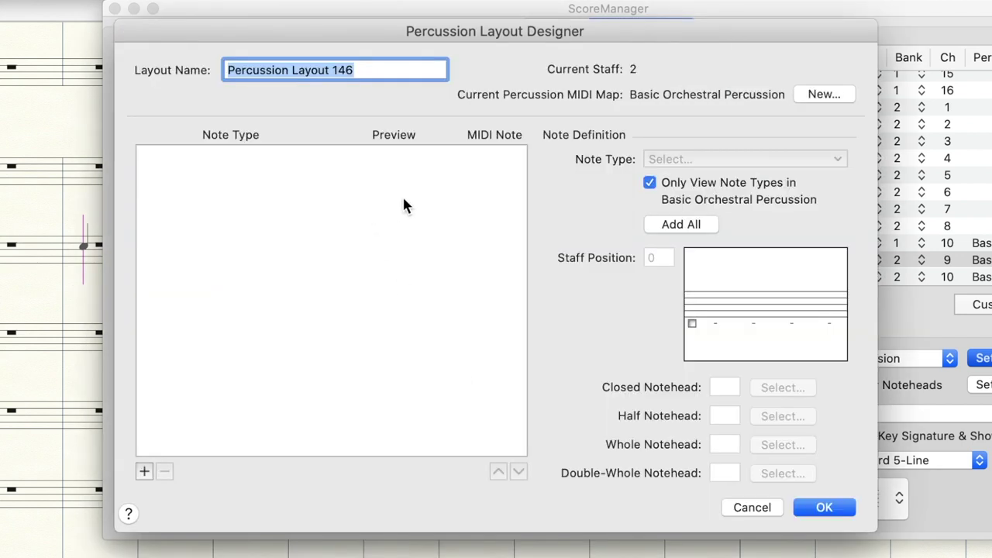
Create a new MIDI map for the layout based on Percussion Toys
click(827, 95)
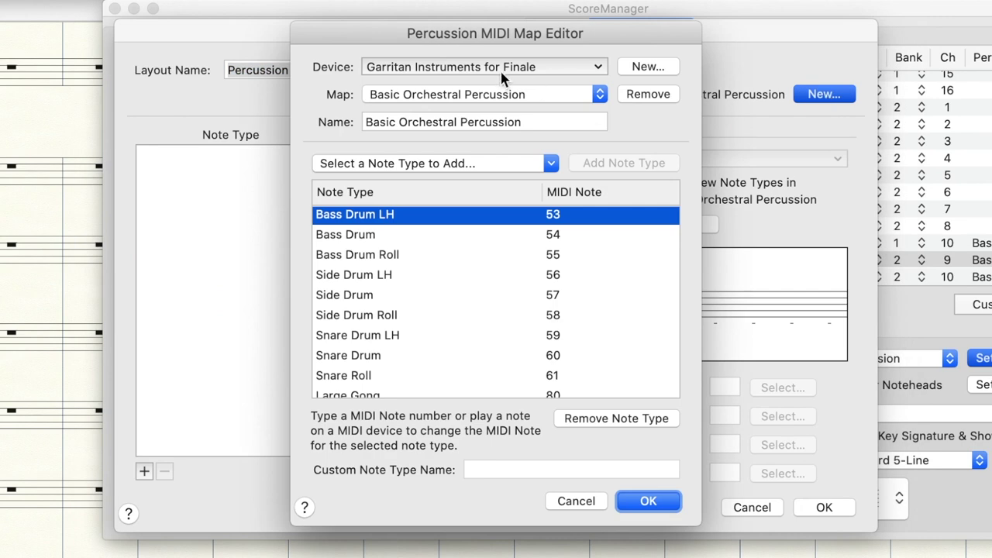
click(482, 93)
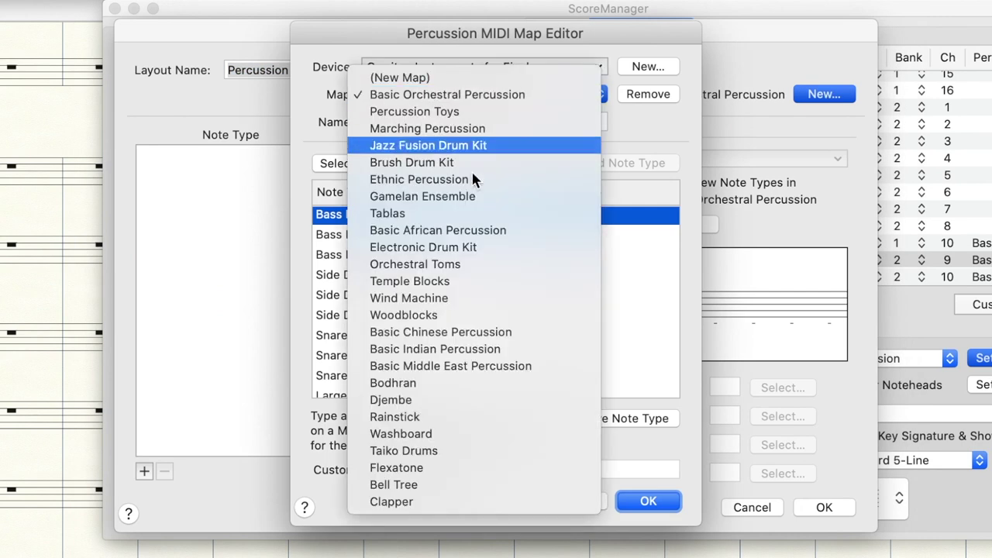
click(415, 111)
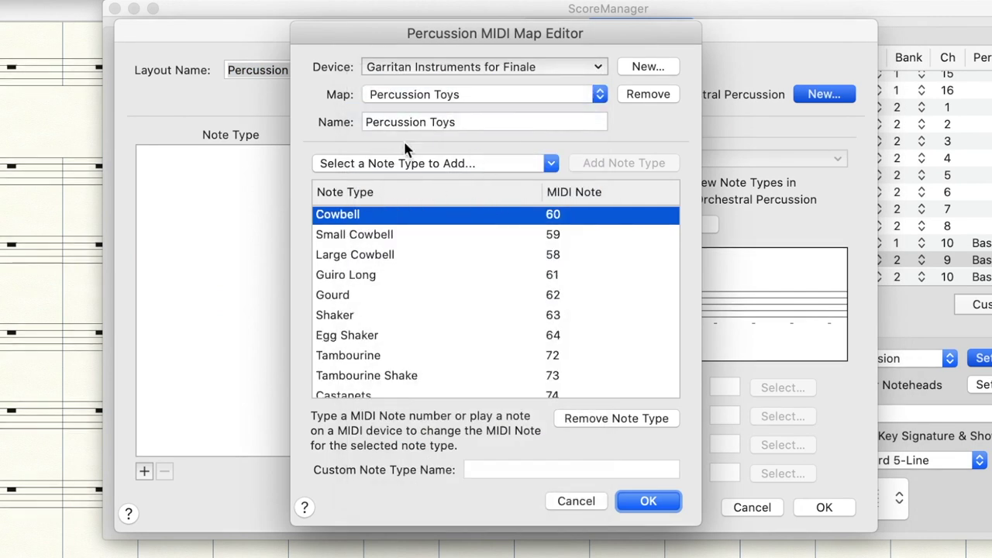
click(652, 502)
Add all Percussion Toys note types, Cowbell through Guiro Long, and select Cowbell
click(700, 225)
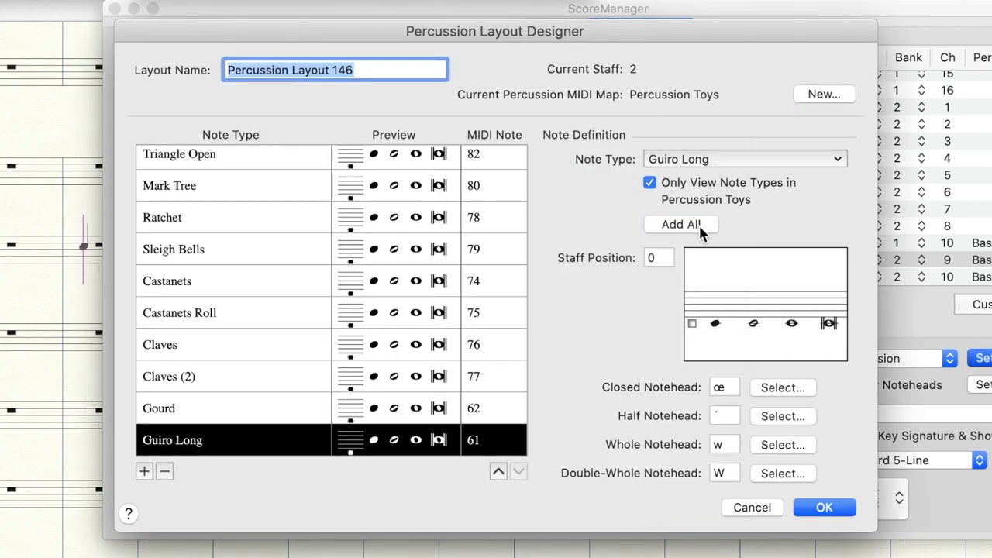
scroll(270, 368, up, 5)
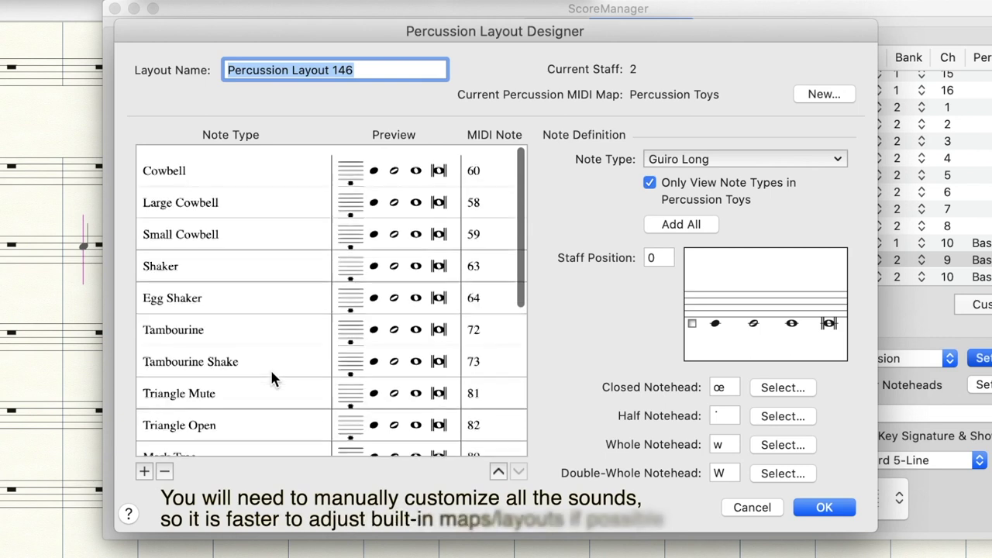
scroll(262, 243, down, 5)
scroll(262, 243, up, 5)
scroll(262, 242, down, 5)
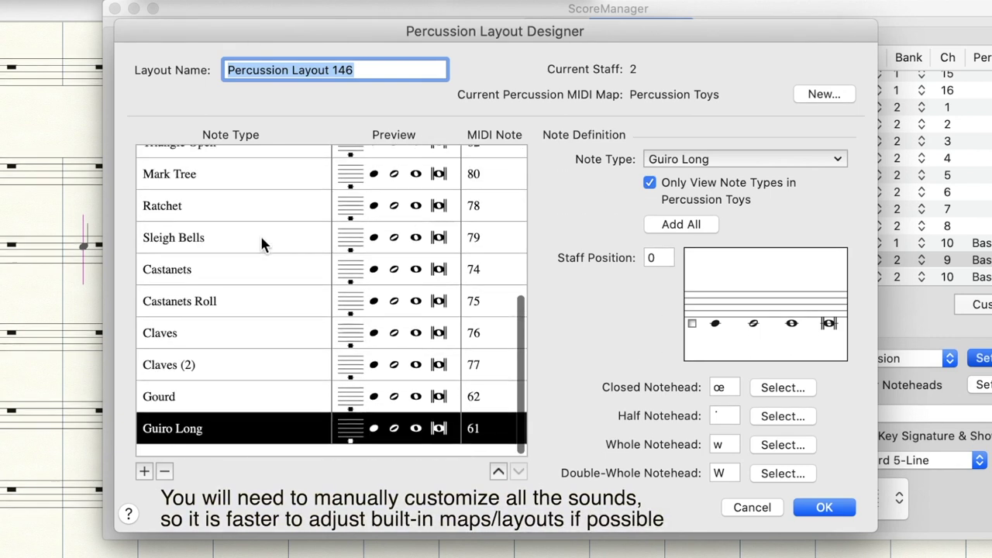
scroll(262, 242, up, 5)
click(238, 162)
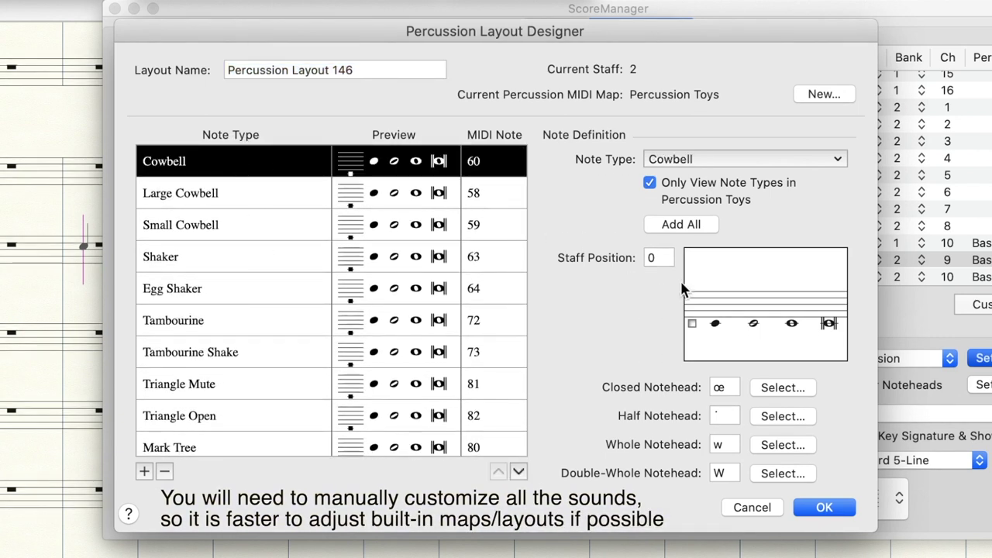
scroll(371, 250, down, 5)
scroll(393, 282, up, 5)
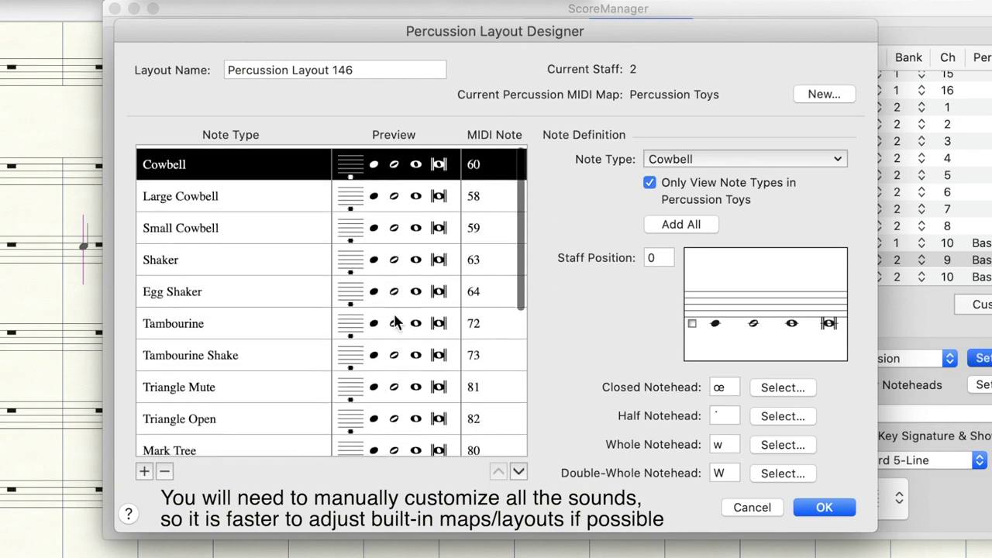
scroll(405, 321, down, 5)
scroll(414, 295, up, 5)
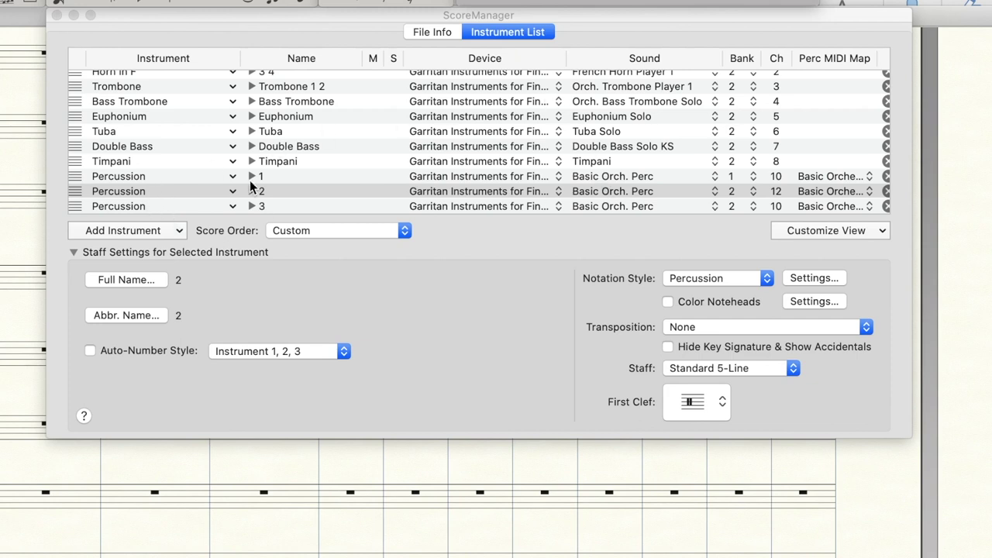
Change Percussion 2's sound from Basic Orch. Perc. to Percussion > Marimba
click(601, 195)
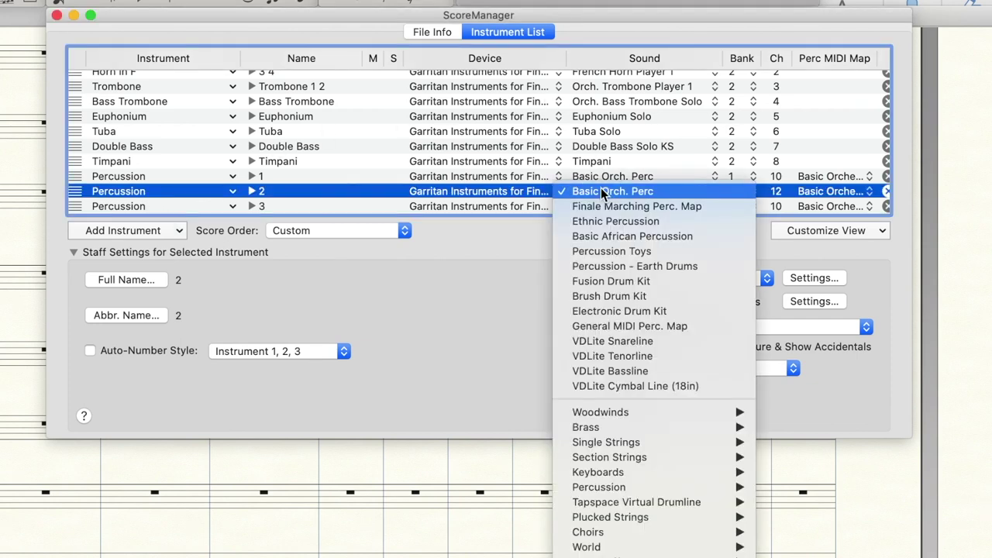
mouse_move(589, 487)
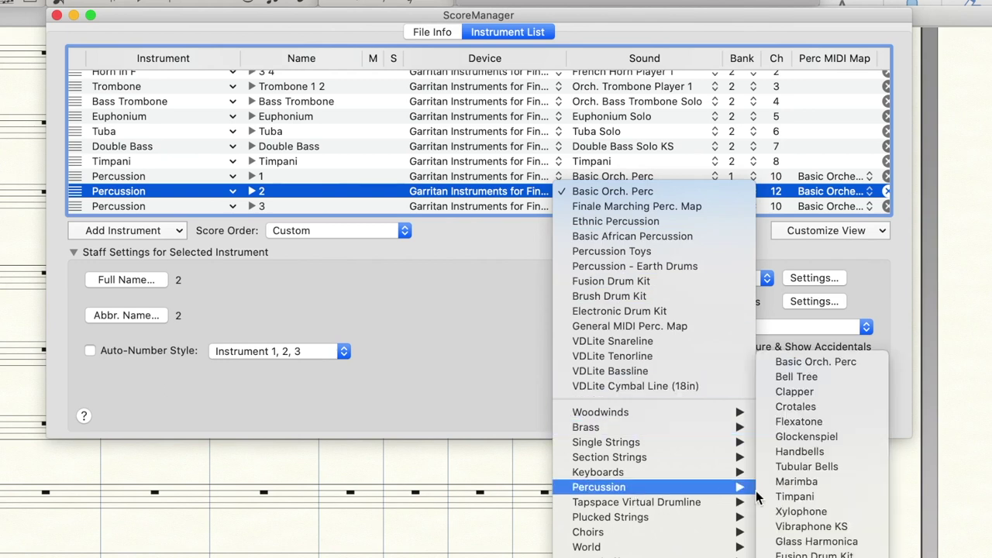
click(791, 482)
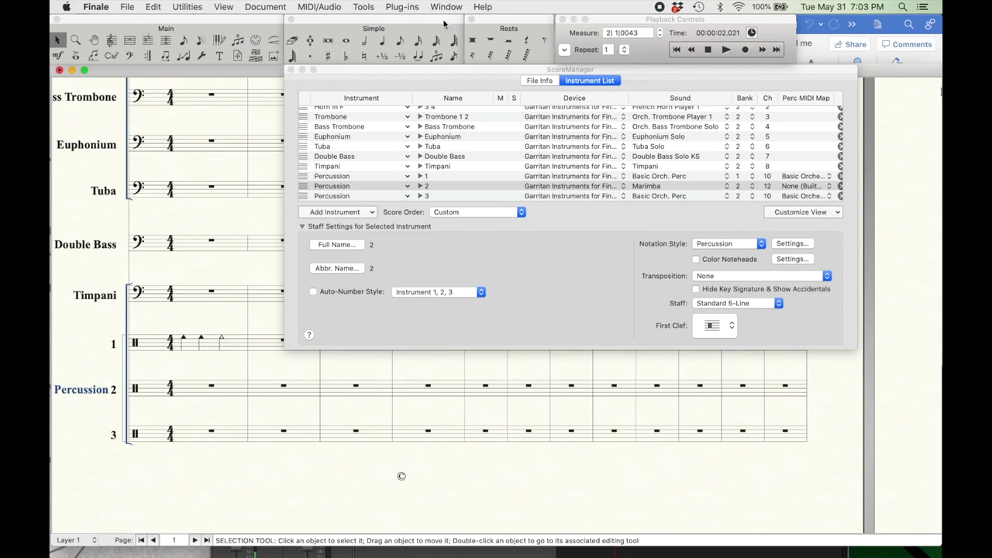
Enter five test eighth notes on Percussion 2, then delete them
click(400, 41)
click(186, 385)
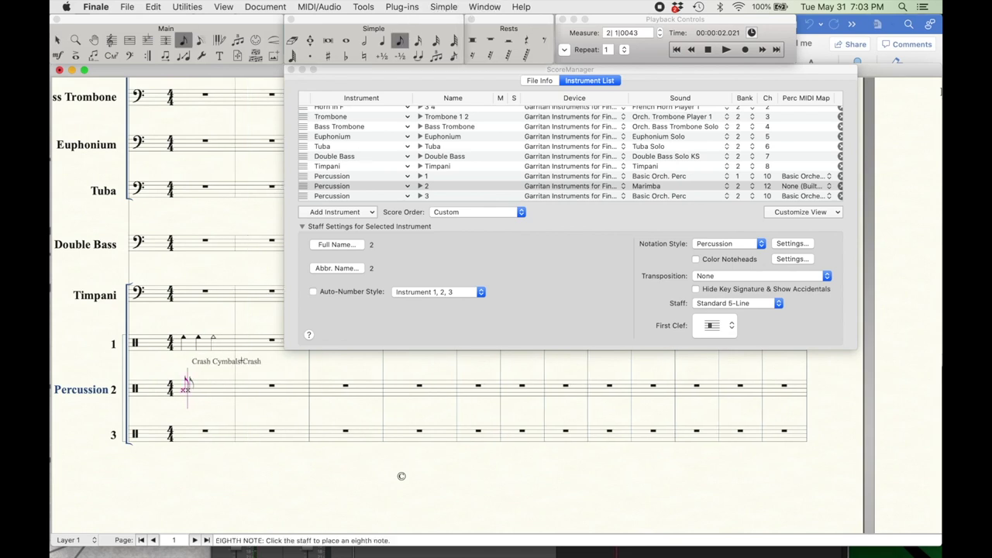
click(194, 384)
click(203, 383)
click(213, 384)
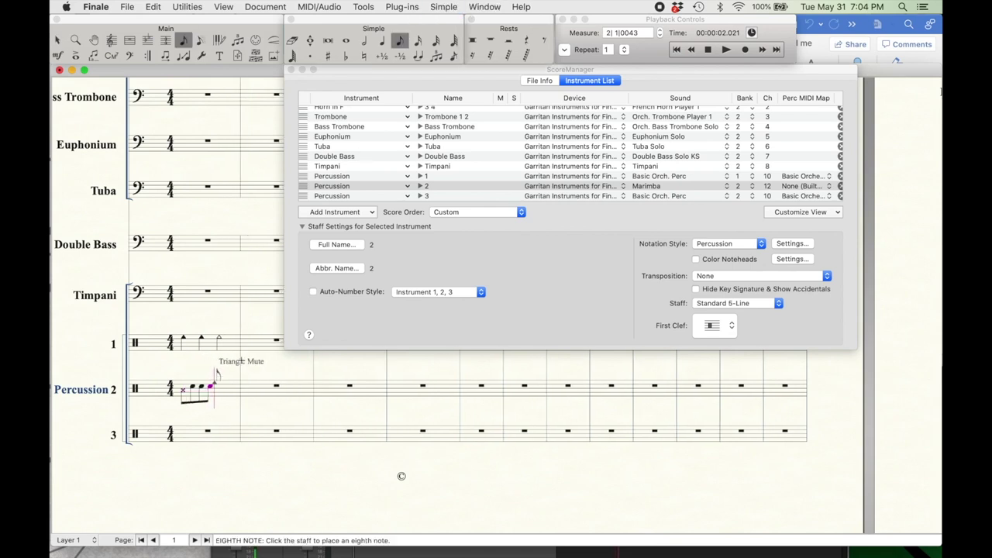
click(220, 384)
key(BackSpace)
key(BackSpace)
key(BackSpace)
key(BackSpace)
key(BackSpace)
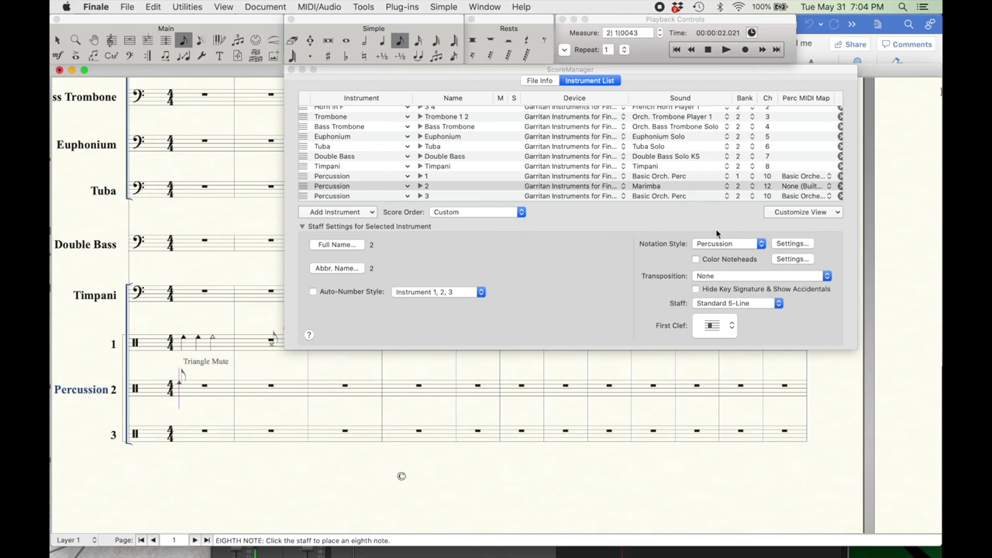
Set Percussion 2's notation style to Standard in Score Manager
click(724, 245)
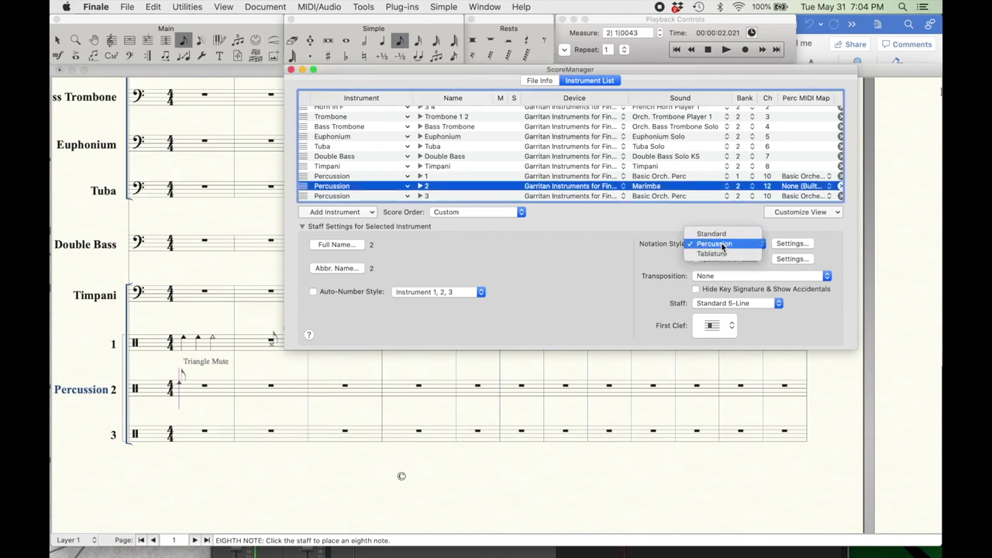
click(710, 234)
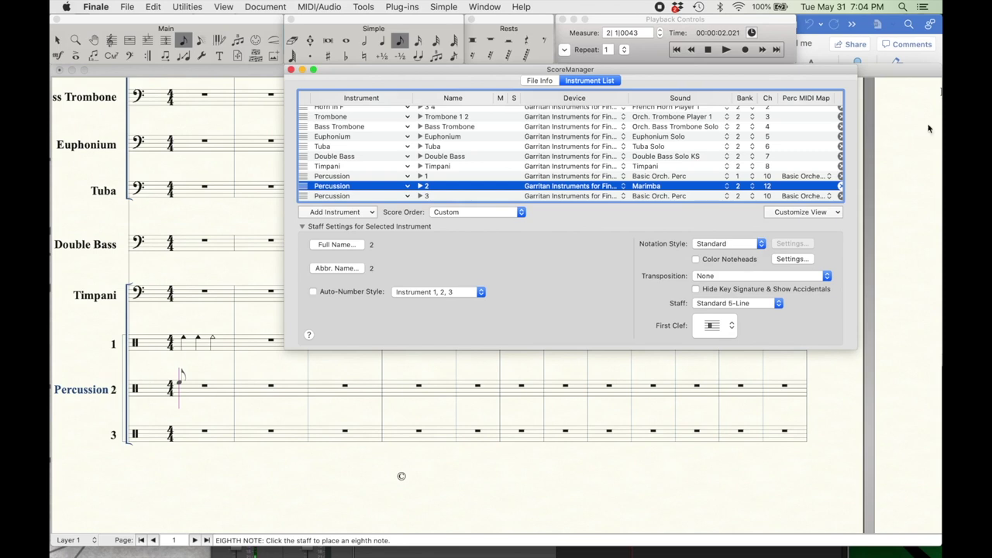
click(717, 325)
Give Percussion 2 a treble clef and enter four eighths, a quarter and a quarter rest in measure 1
click(700, 337)
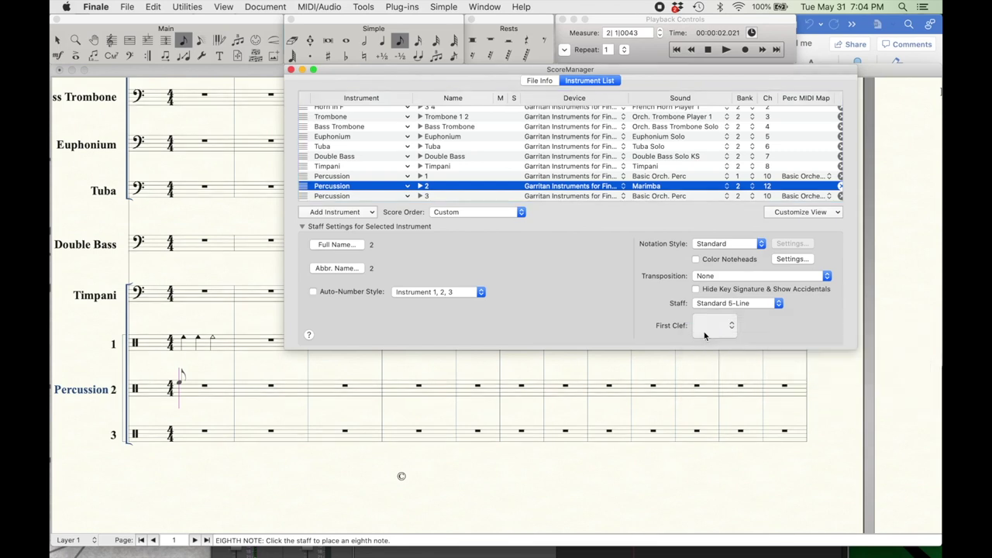
click(130, 56)
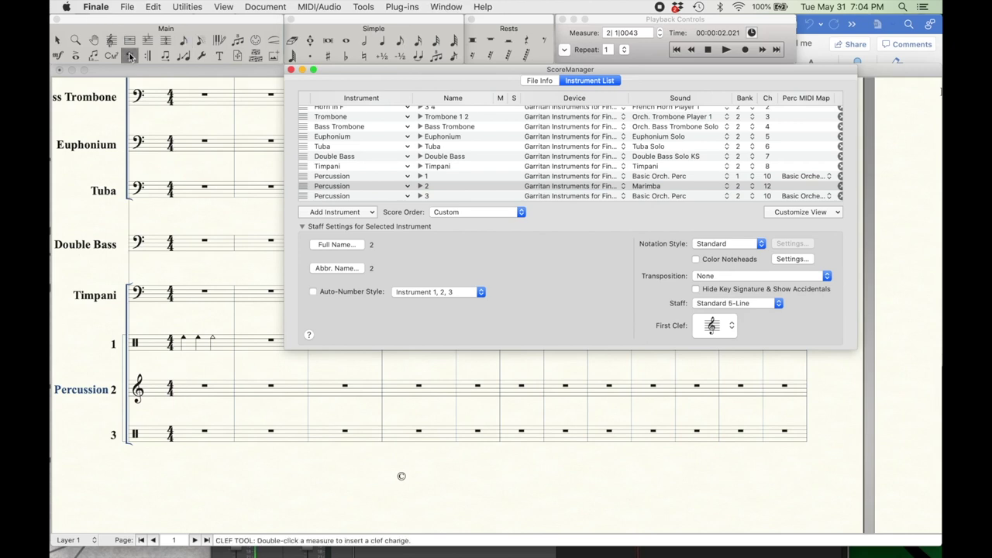
click(400, 41)
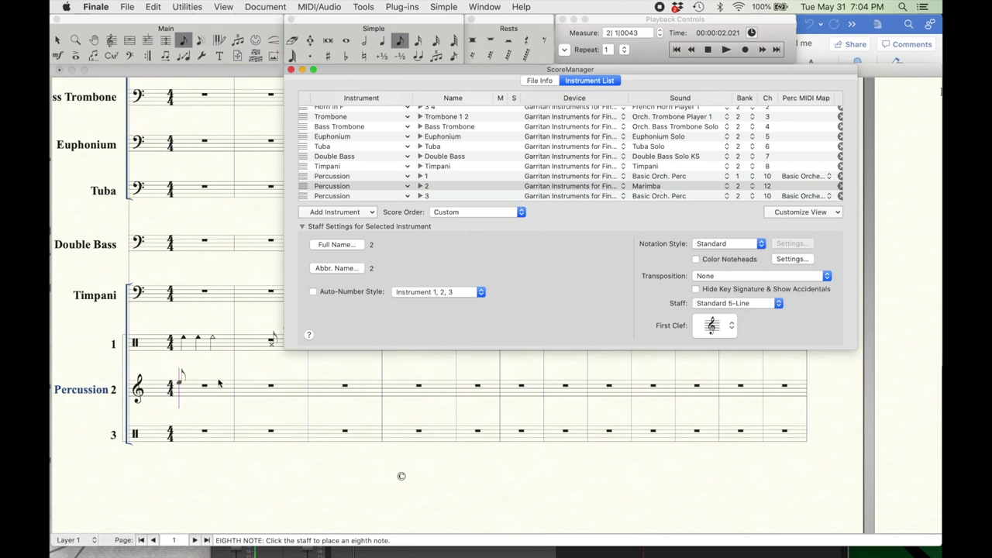
click(192, 395)
click(186, 392)
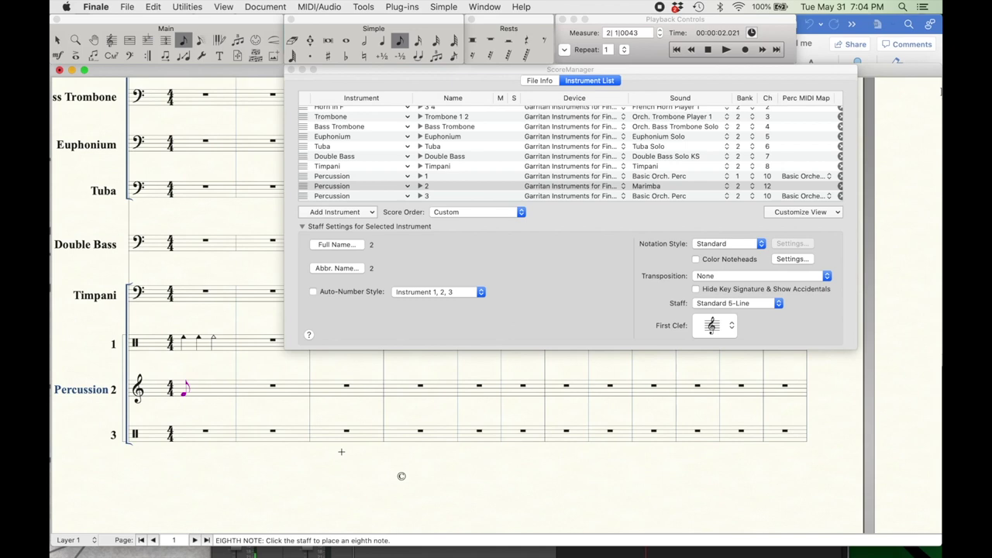
key(d)
key(e)
key(f)
key(g)
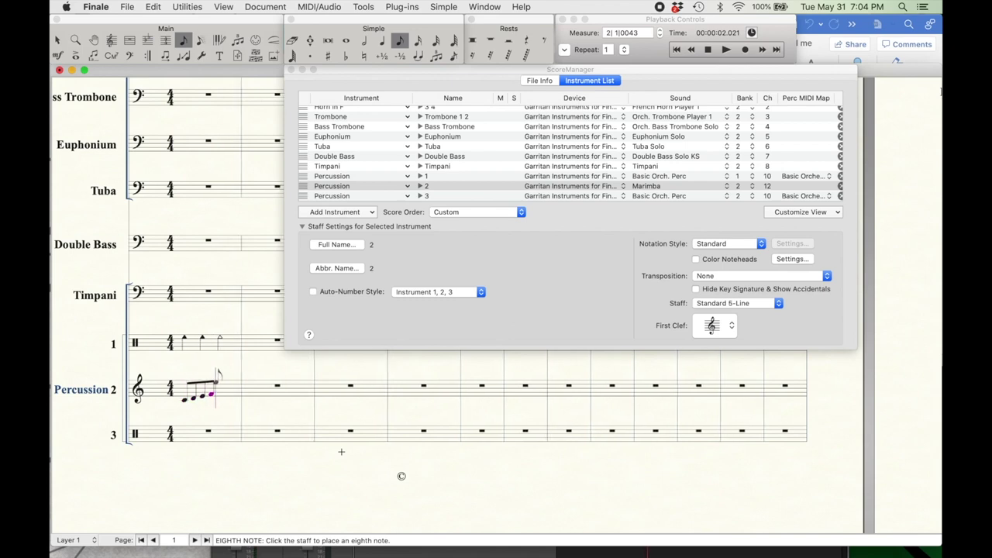
key(BackSpace)
click(387, 41)
key(Escape)
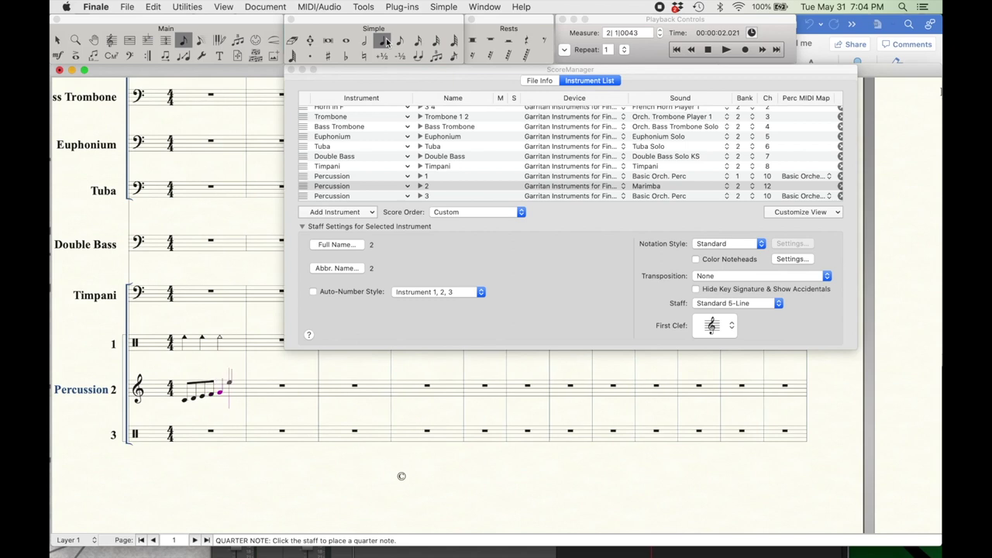
key(Escape)
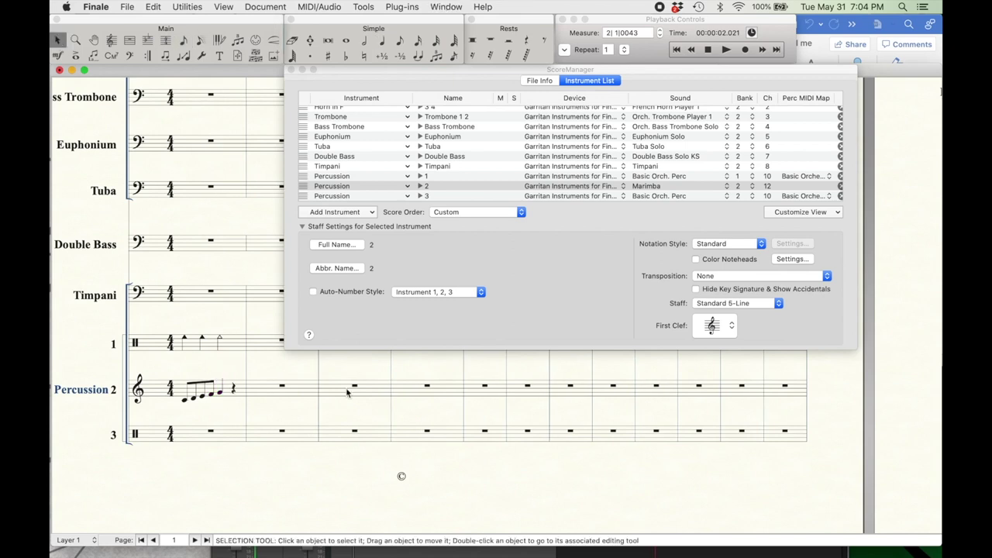
Copy measure 1's eighth-note figure into measures 2, 3 and 4
click(224, 394)
alt+click(298, 389)
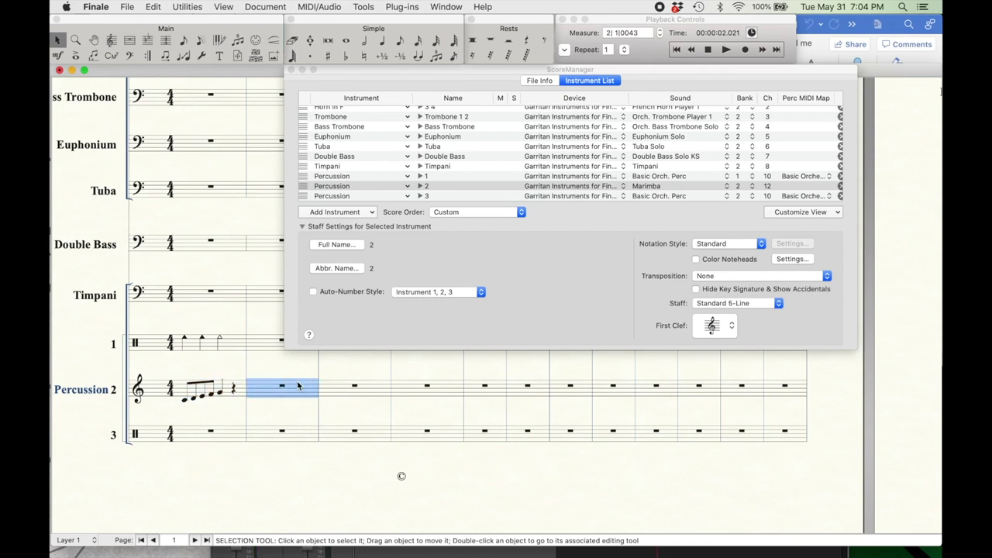
alt+click(338, 397)
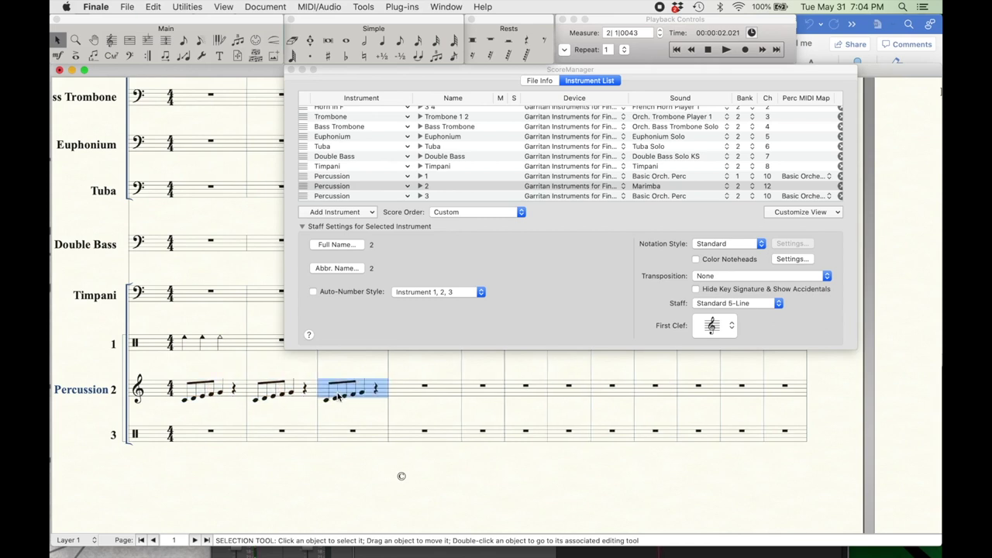
alt+click(409, 400)
click(419, 416)
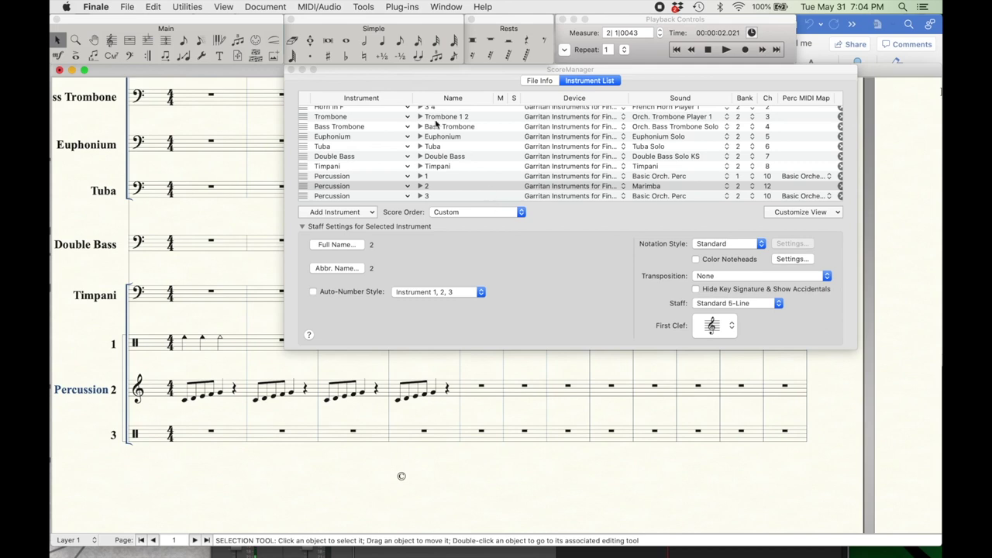
Set Percussion 2's Layer 2 sound to Keyboards/Percussion > Vibraphone KS
click(421, 187)
scroll(422, 172, down, 2)
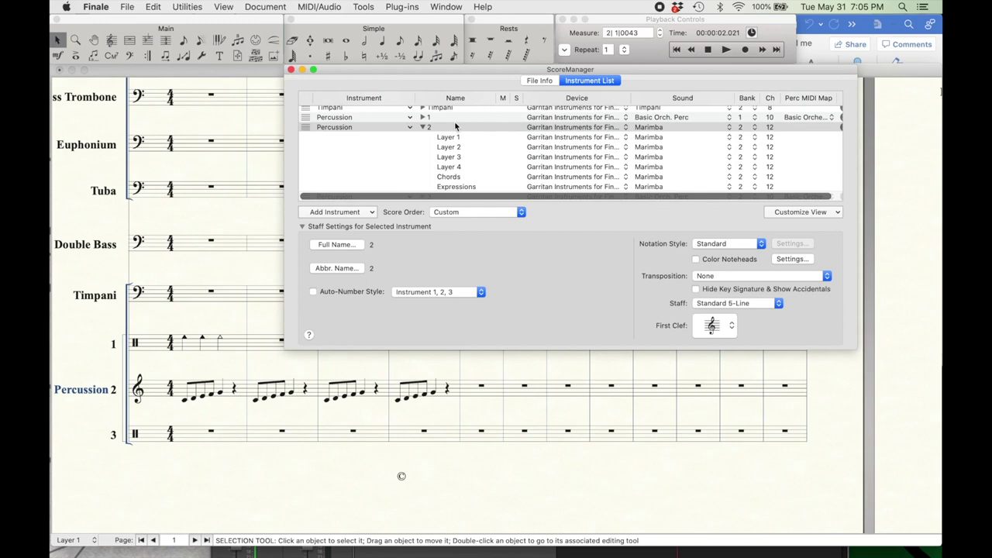
click(653, 149)
mouse_move(676, 363)
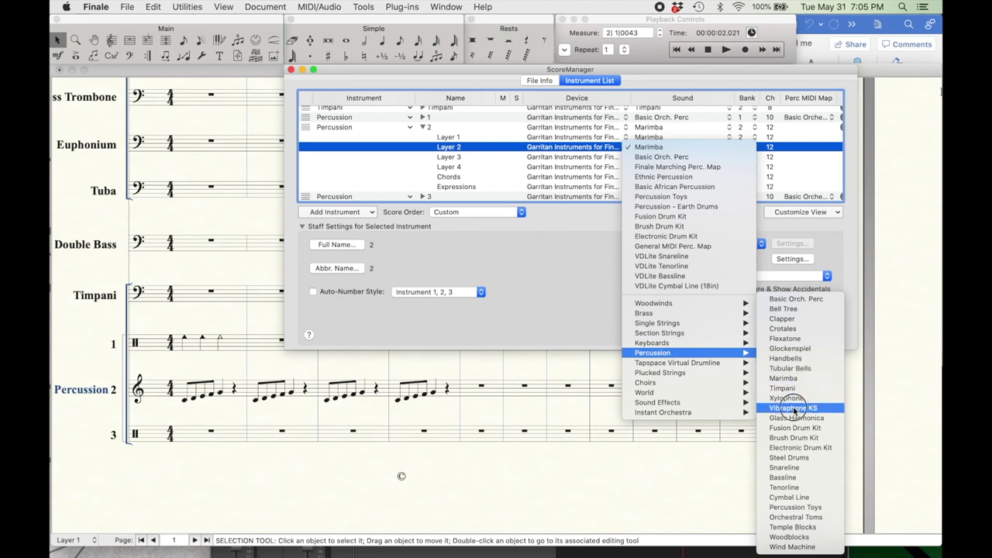
click(794, 408)
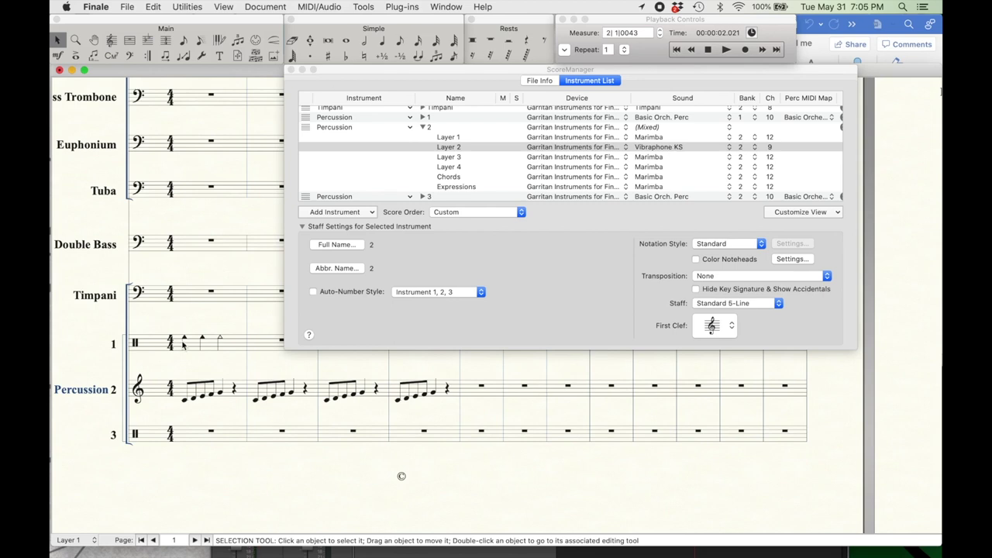
click(201, 39)
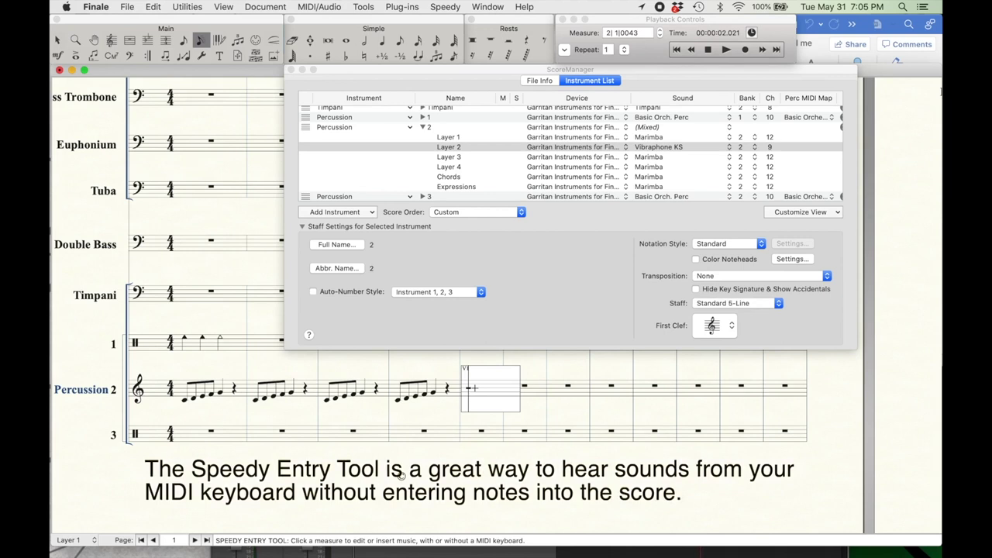
Move the notes in measures 3–4 of Percussion 2 from Layer 1 into Layer 2
click(68, 540)
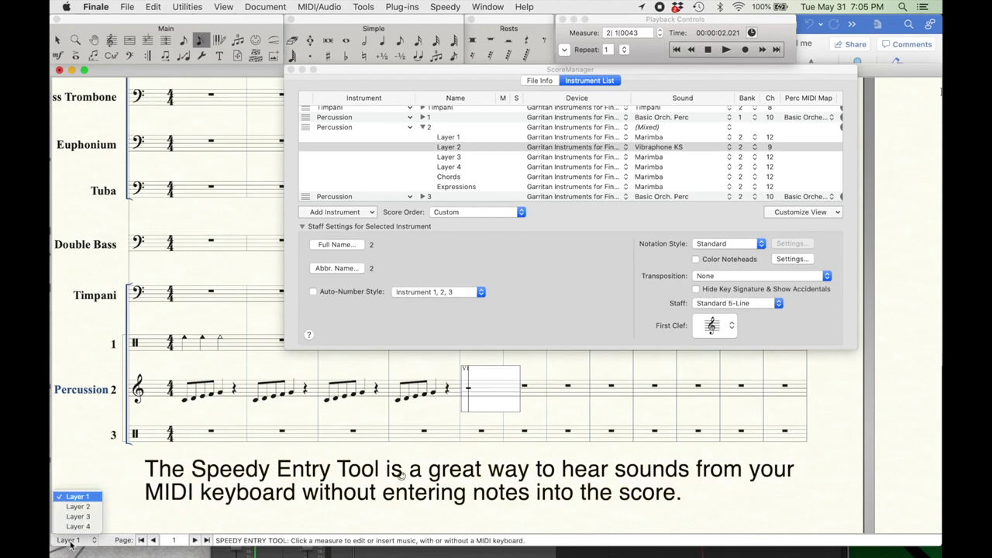
click(80, 508)
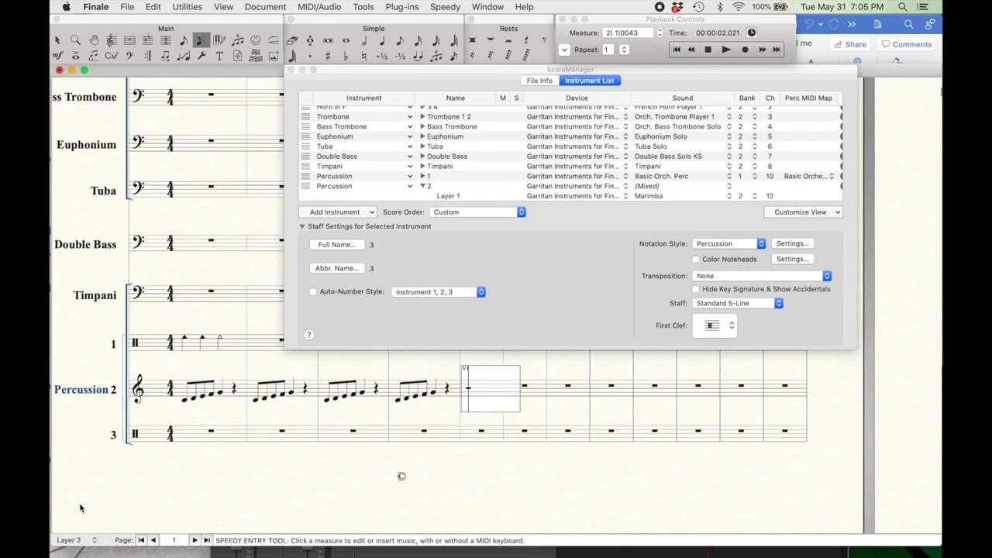
click(57, 40)
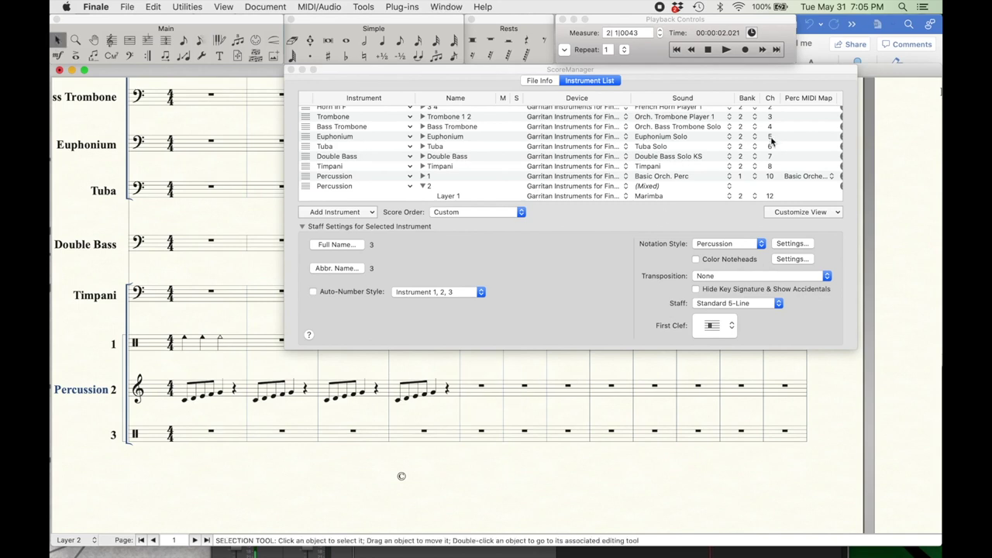
drag(460, 411, 311, 378)
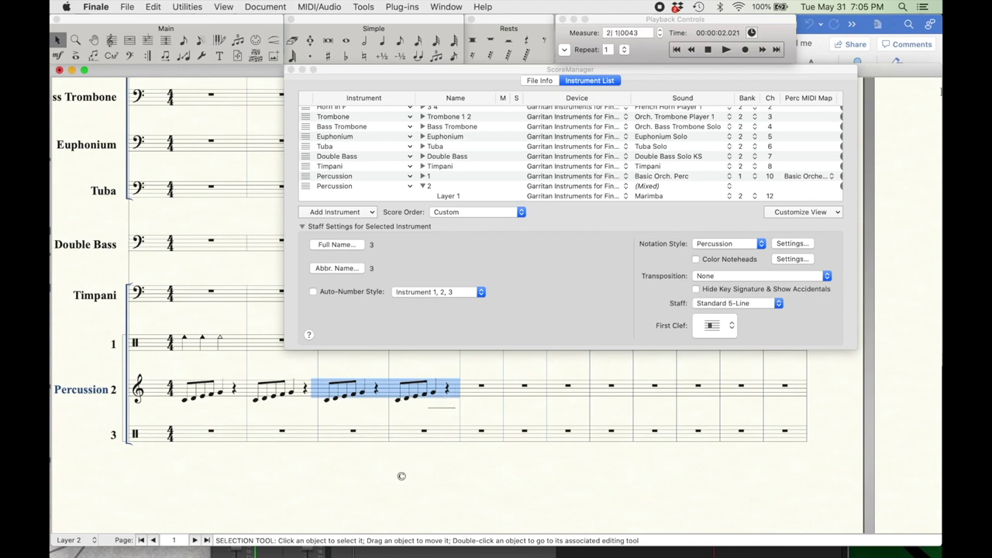
right_click(333, 394)
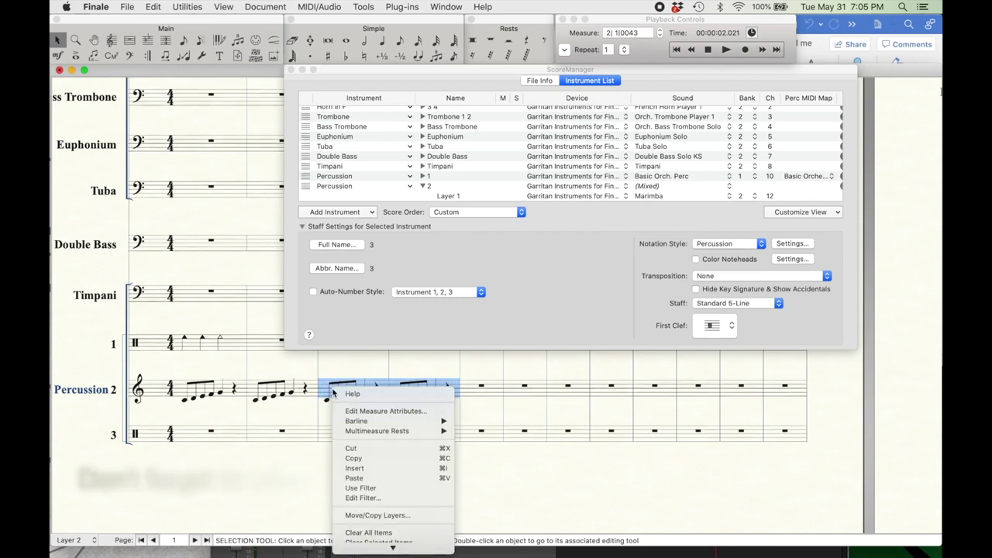
scroll(406, 424, down, 5)
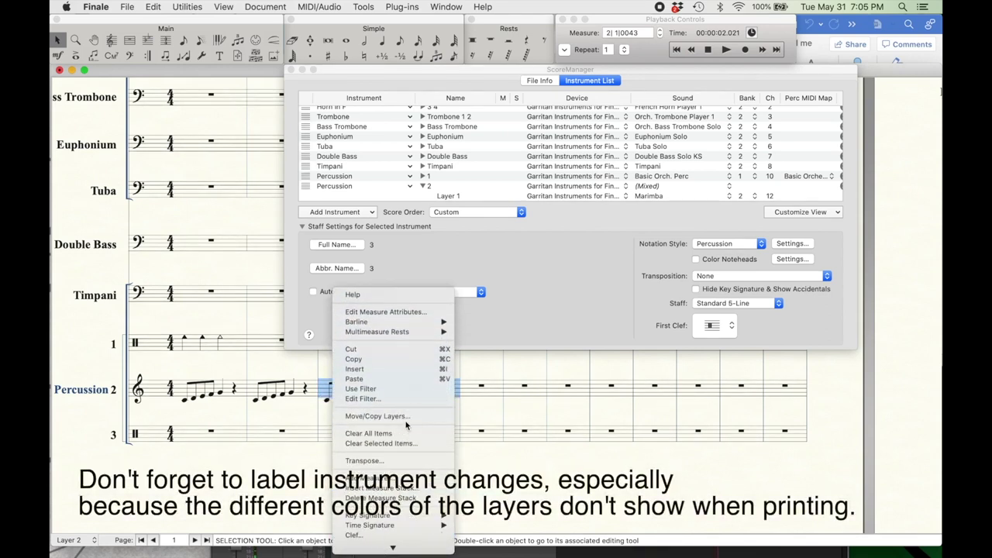
click(404, 417)
click(440, 180)
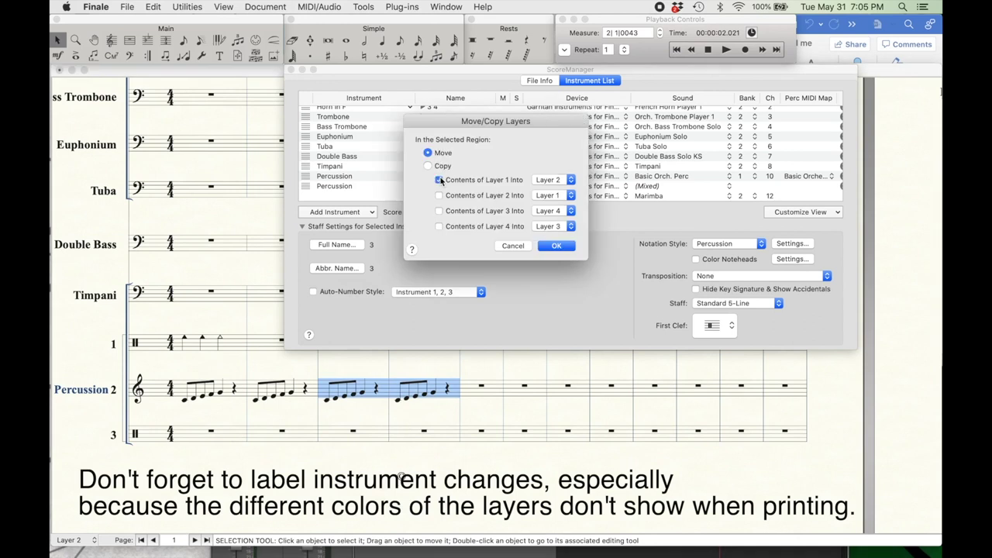
click(546, 244)
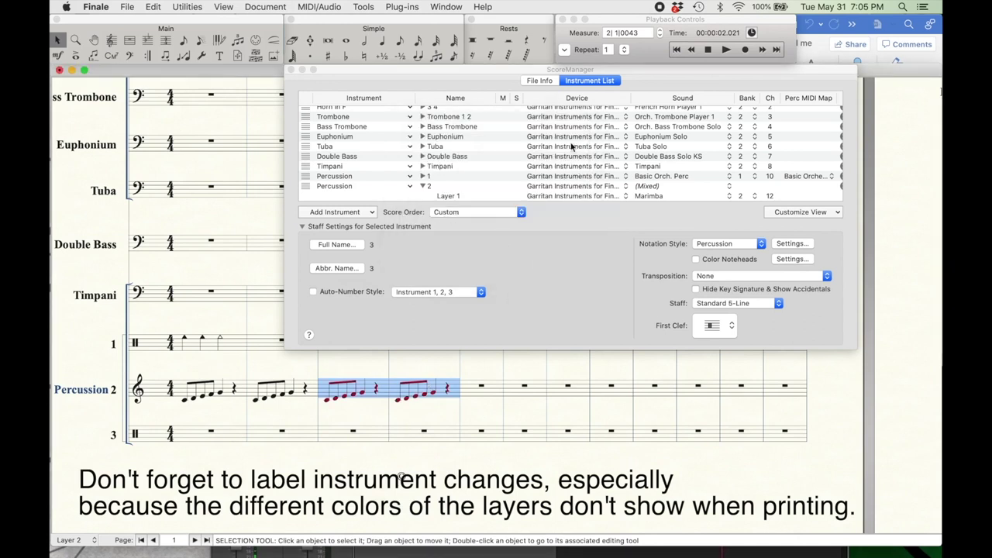
Rewind, play back the score to hear the vibraphone layer, then stop
click(715, 50)
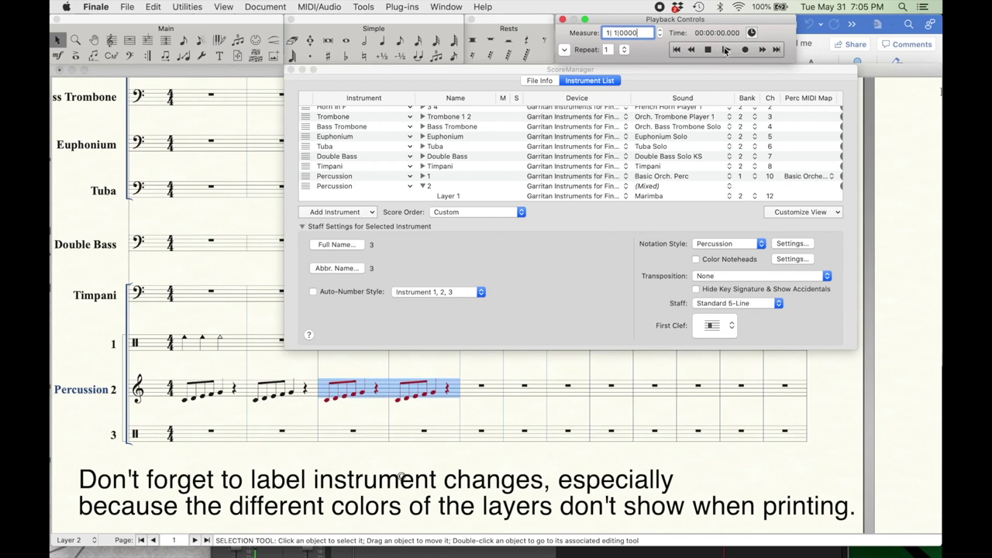
click(237, 346)
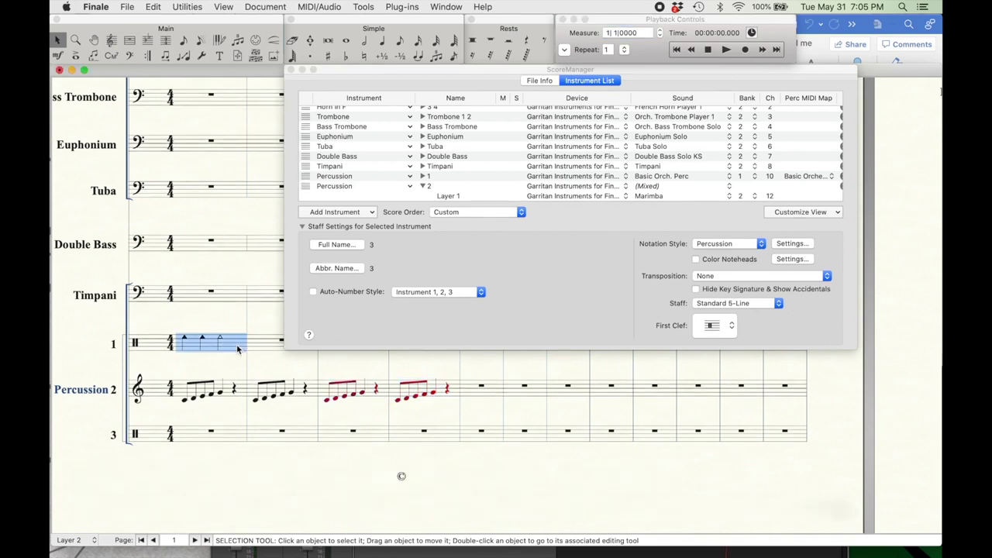
click(727, 50)
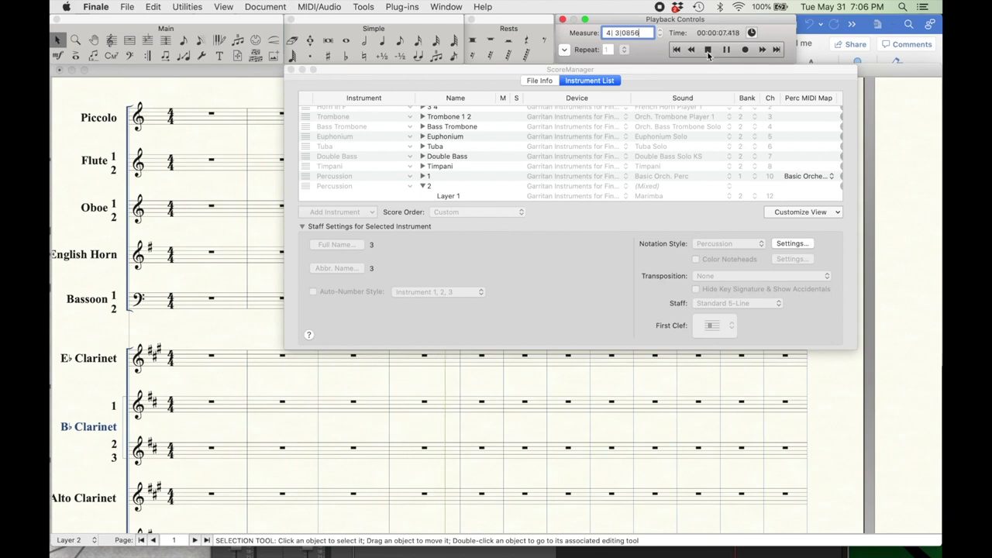
click(585, 420)
scroll(584, 420, down, 10)
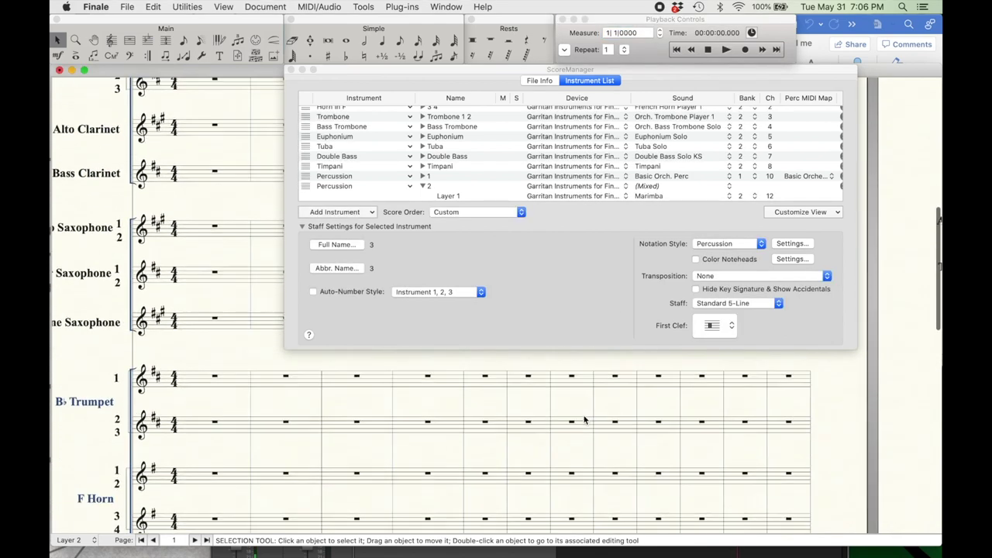
scroll(585, 419, down, 6)
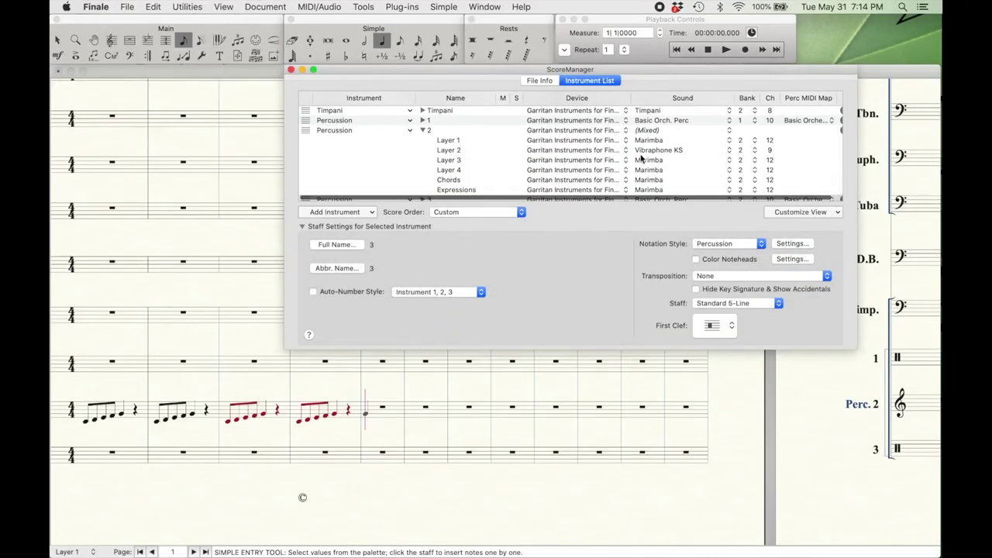
Set Percussion 2's Layer 3 sound to Percussion > Glockenspiel
click(641, 159)
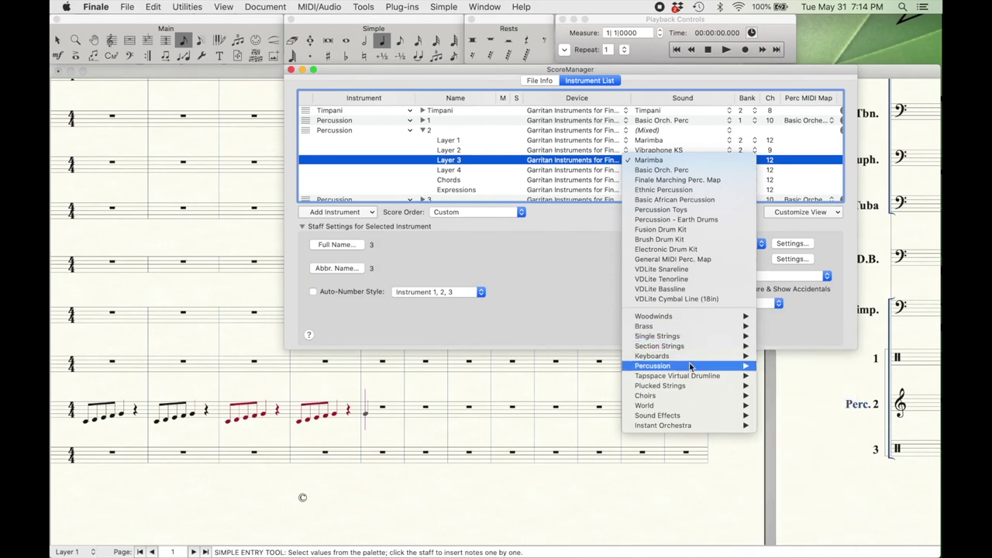
mouse_move(690, 366)
click(793, 353)
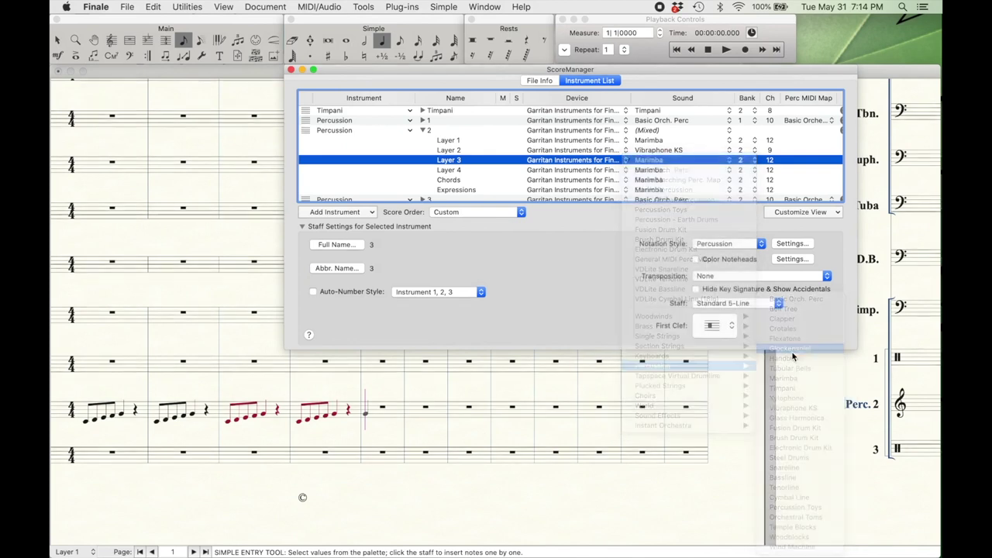
key(Escape)
With Layer 3 active, copy measure 4's figure into empty measure 5
click(75, 550)
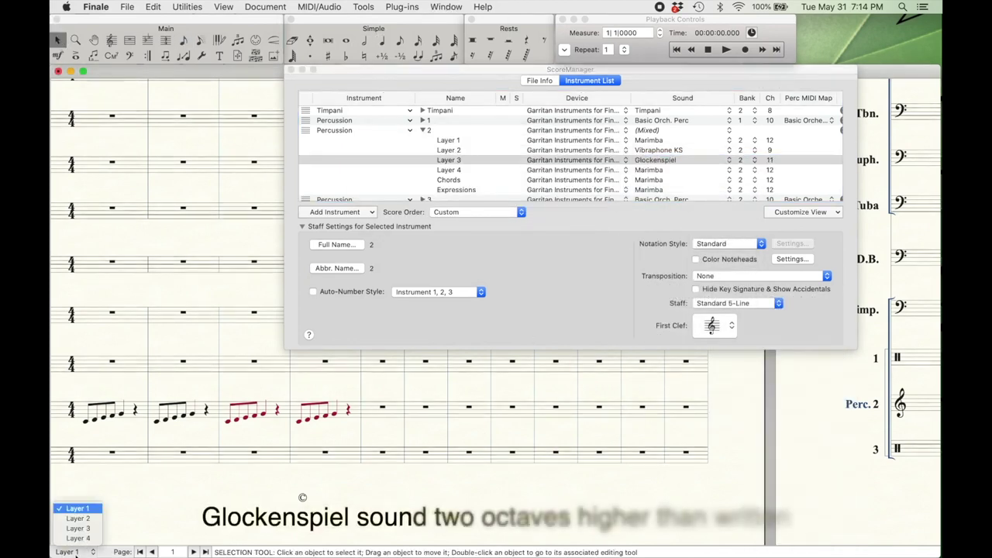
click(77, 528)
click(314, 411)
drag(314, 411, 384, 413)
Move measure 5's notes from Layer 2 into Layer 3 so they show green
right_click(384, 412)
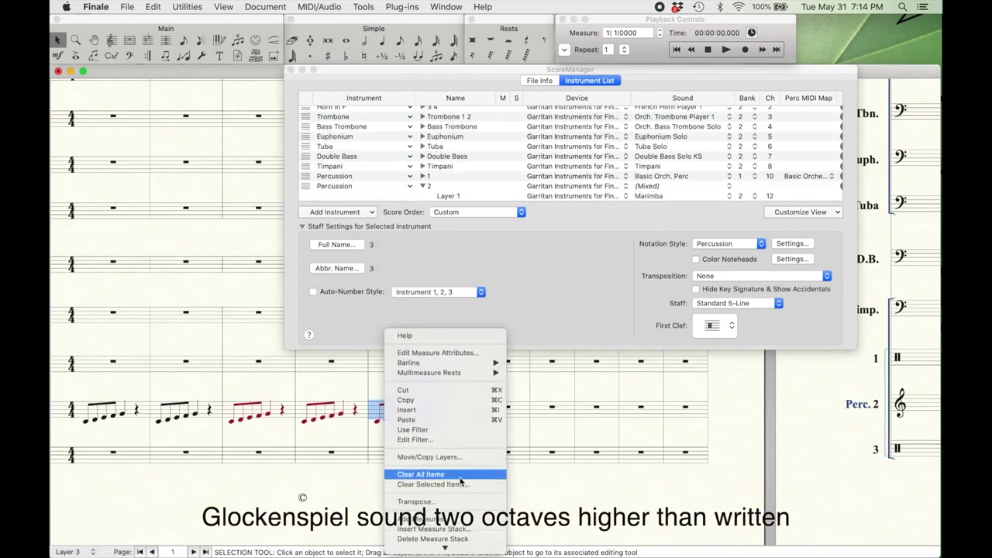
click(461, 456)
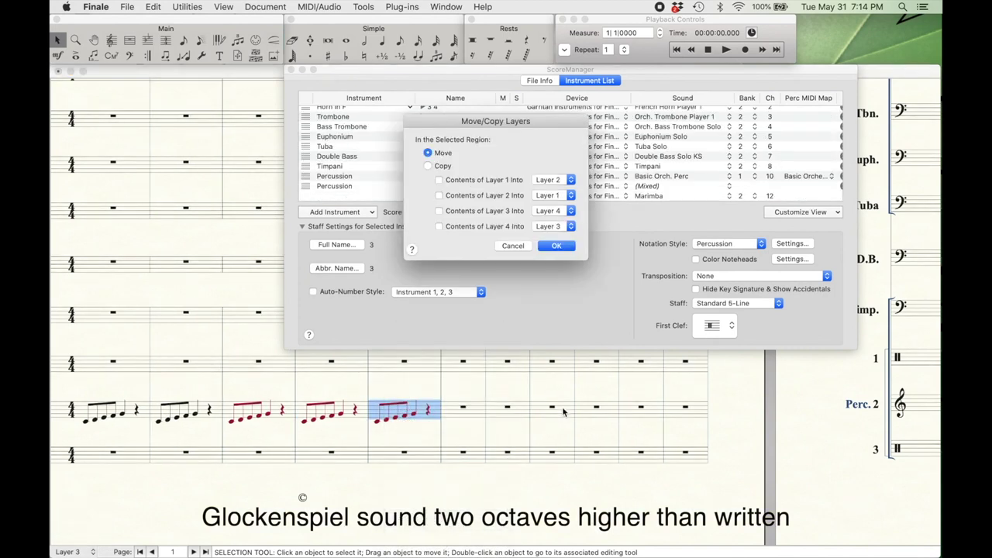
click(439, 180)
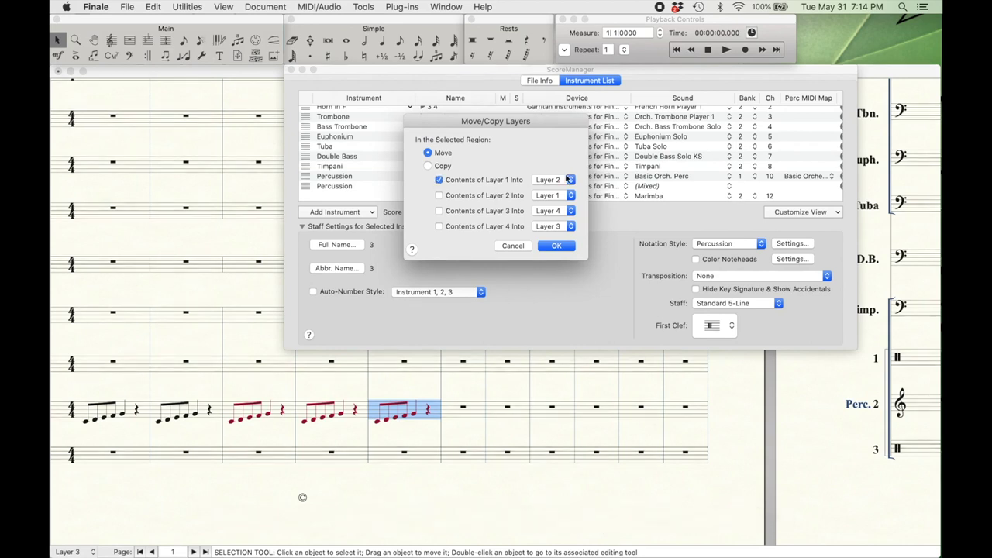
click(500, 195)
click(499, 181)
click(550, 195)
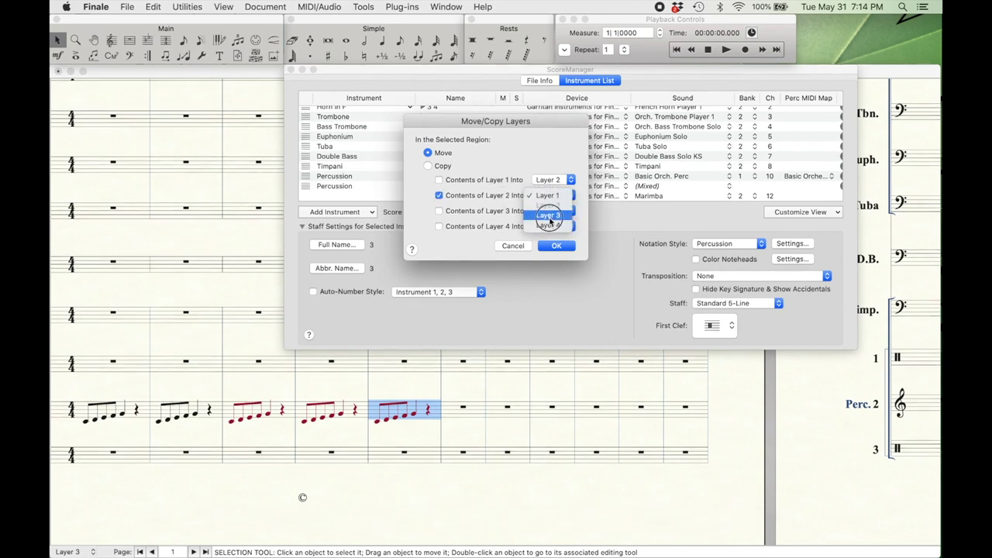
click(552, 216)
click(557, 247)
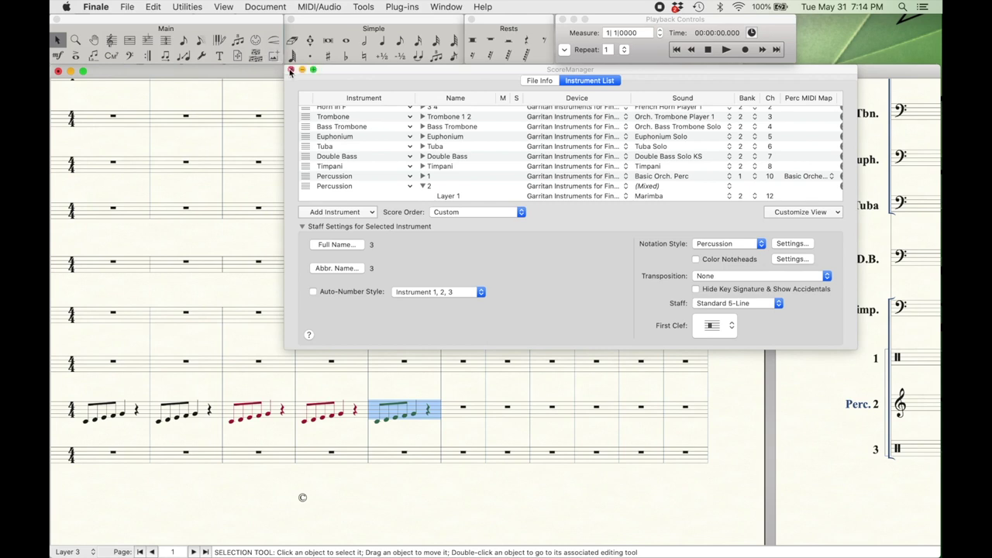
click(346, 39)
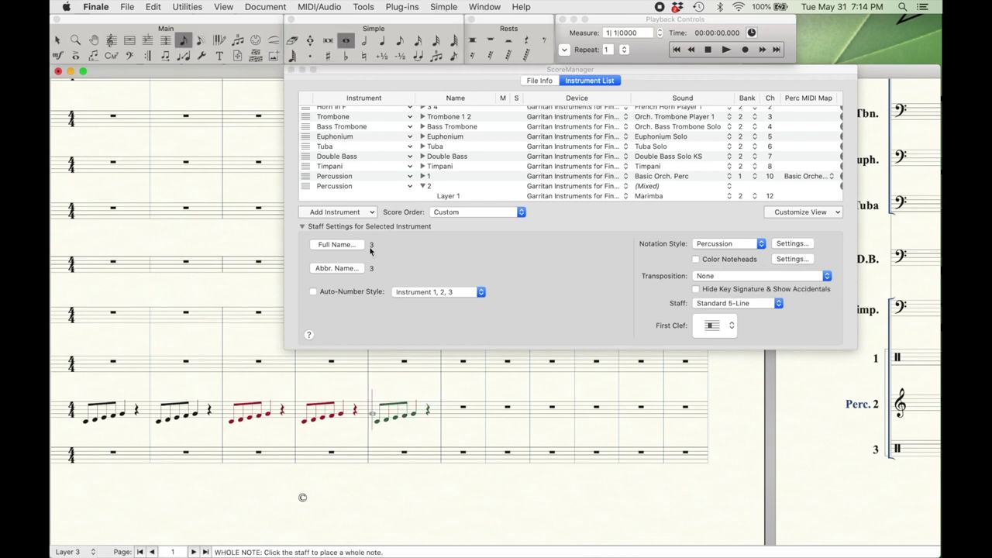
Make playback start from the leftmost measure, then play and stop the score
scroll(302, 497, right, 10)
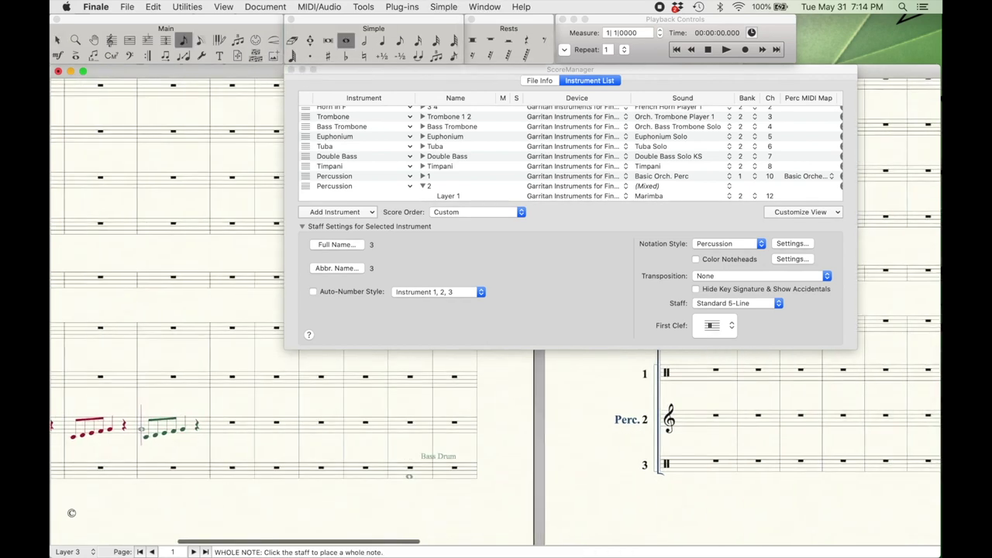
click(565, 50)
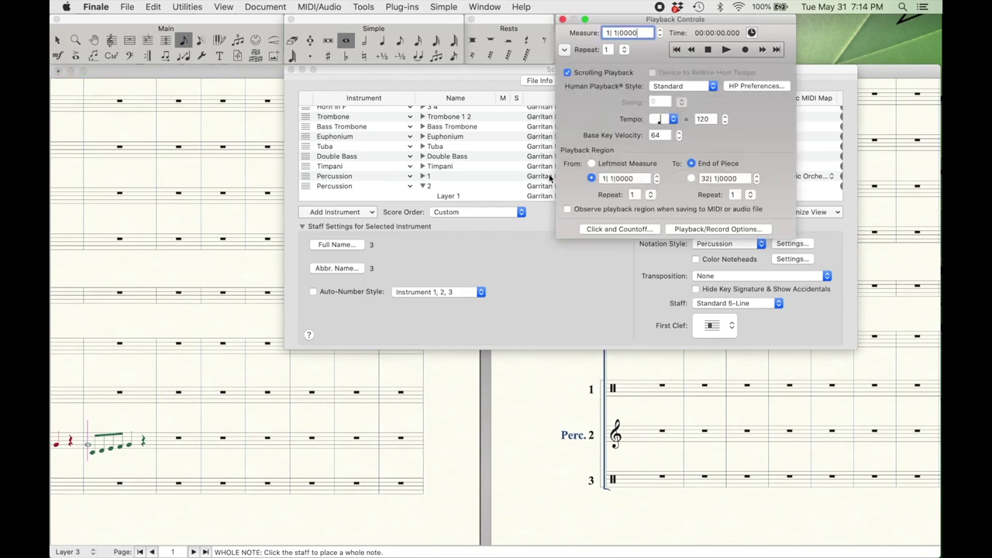
scroll(463, 455, left, 5)
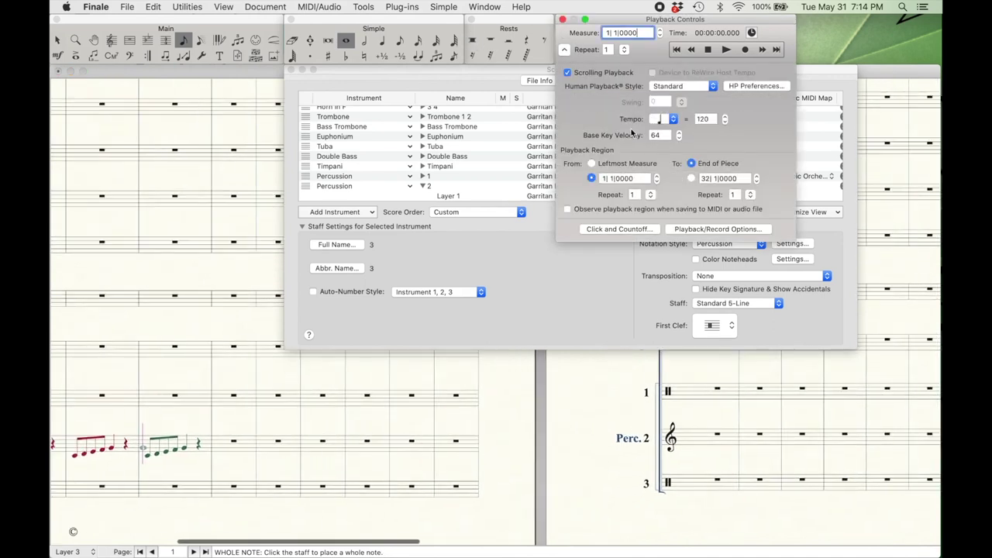
click(591, 163)
click(726, 49)
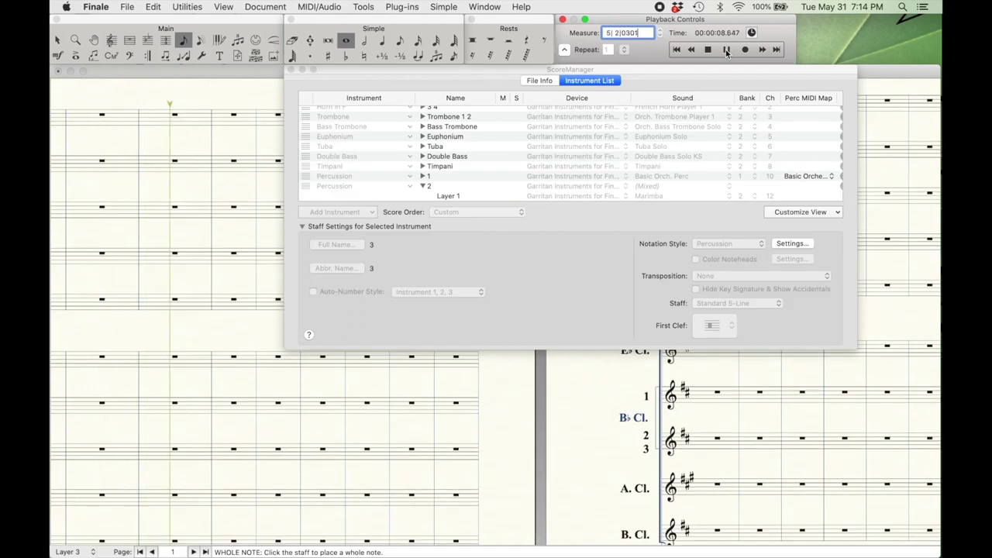
click(726, 50)
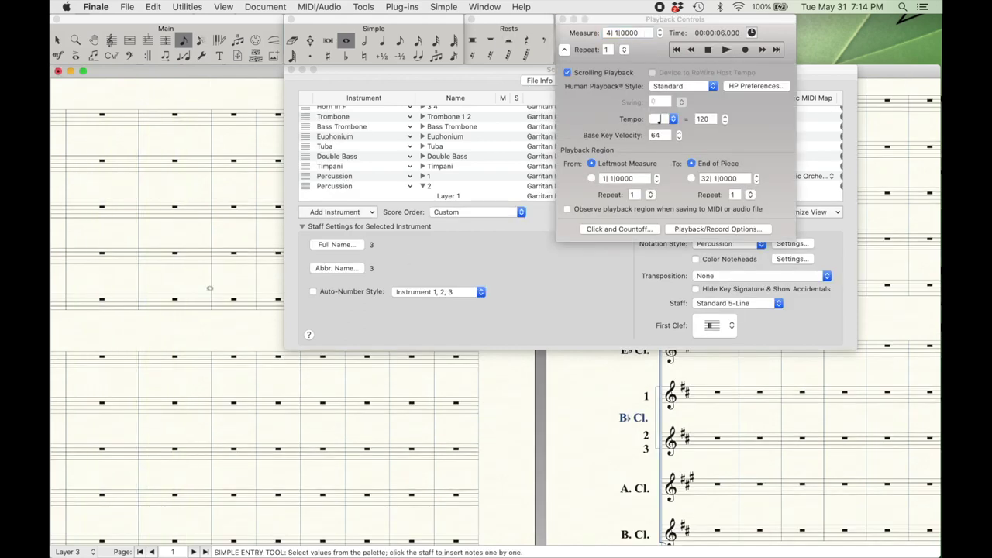
Re-pitch the green Layer 3 notes in measure 5, dropping them to one low pitch
scroll(209, 288, down, 15)
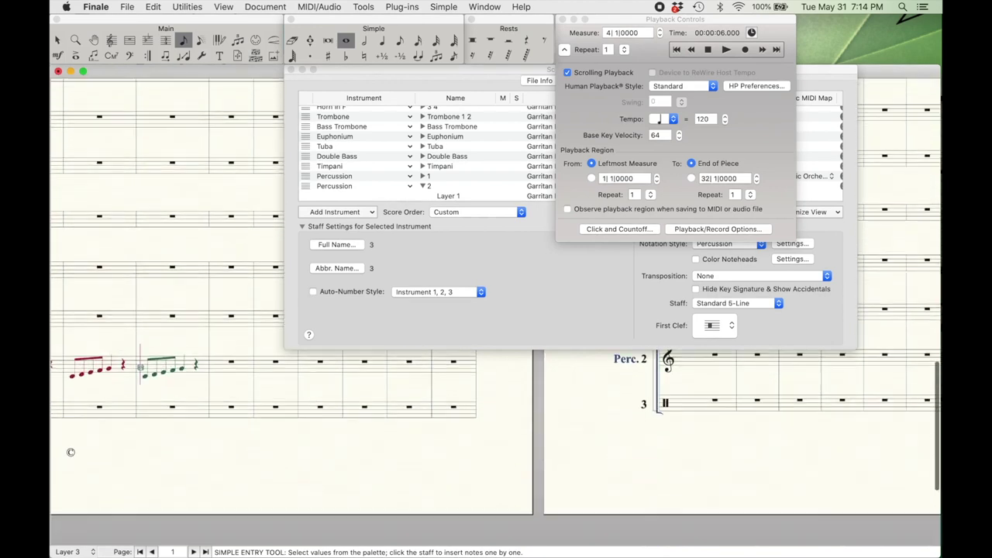
click(144, 352)
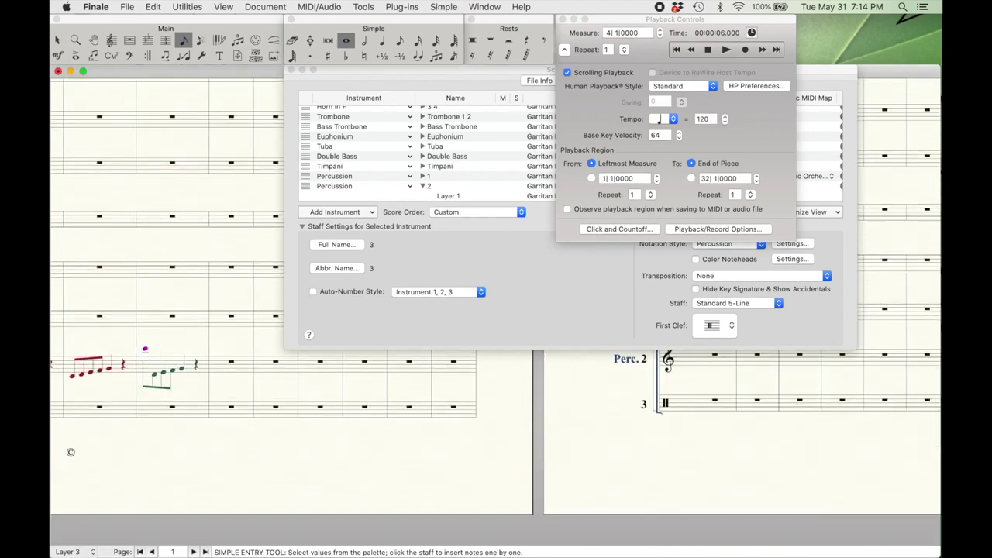
key(Up)
key(Right)
key(Up)
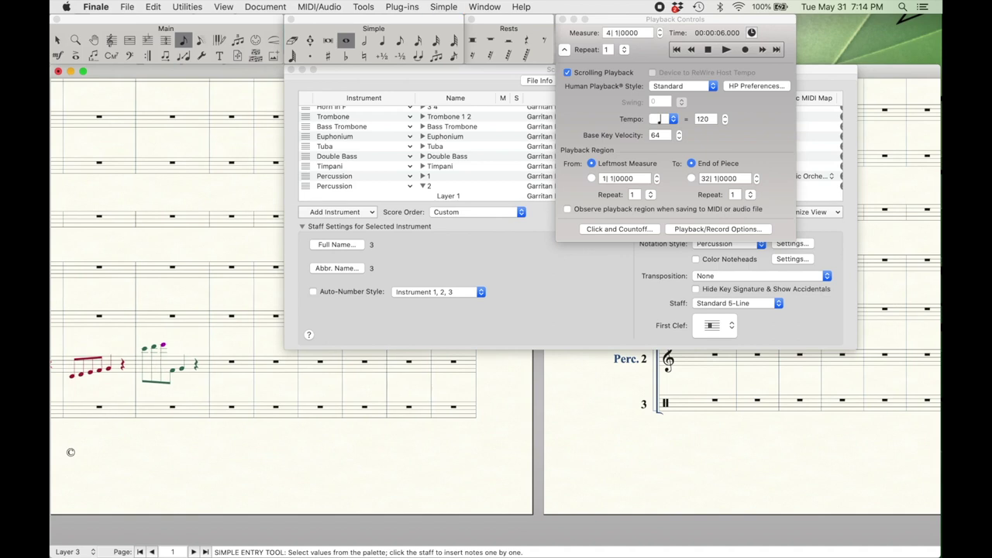
key(Up)
key(Up)
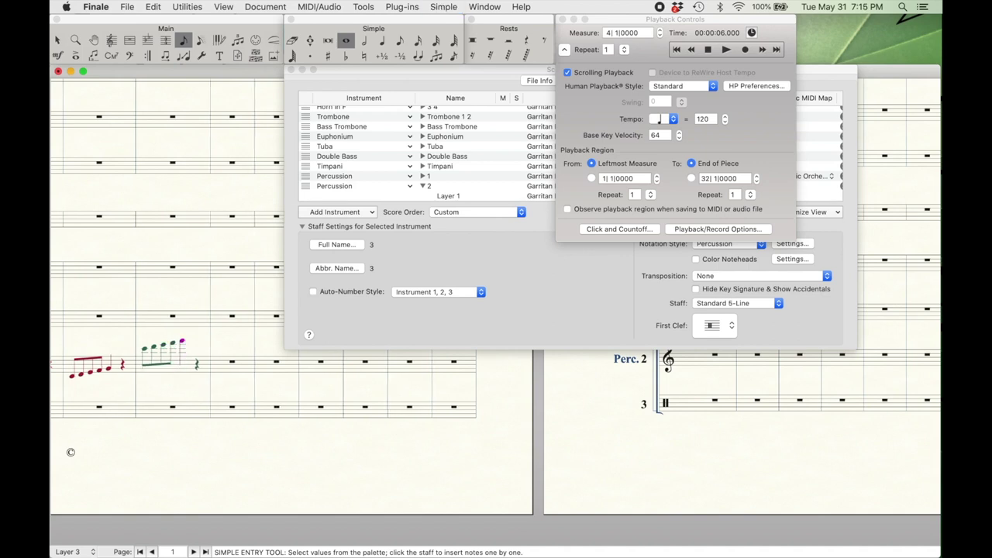
key(Down)
key(Left)
key(Down)
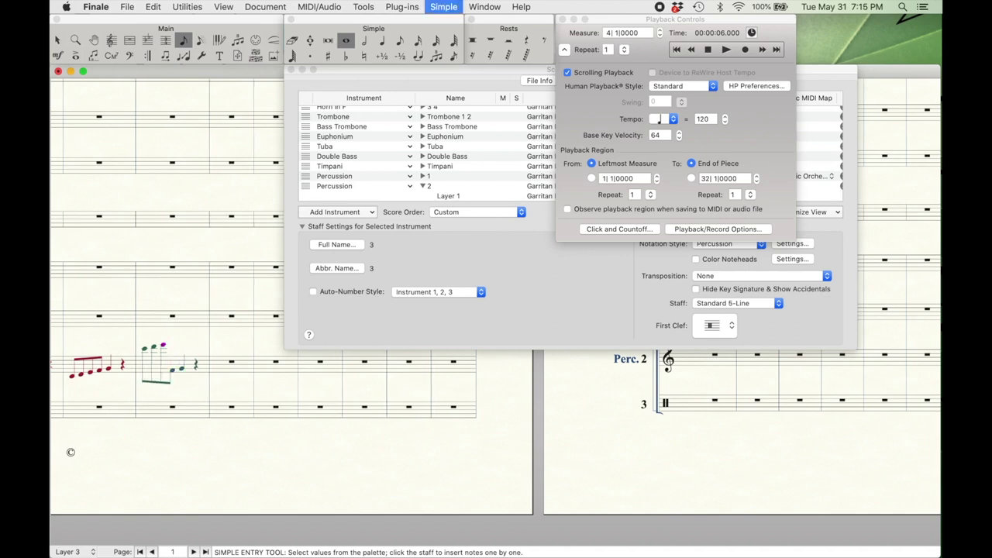
key(Left)
key(Down)
key(Down)
key(Left)
key(Down)
key(Left)
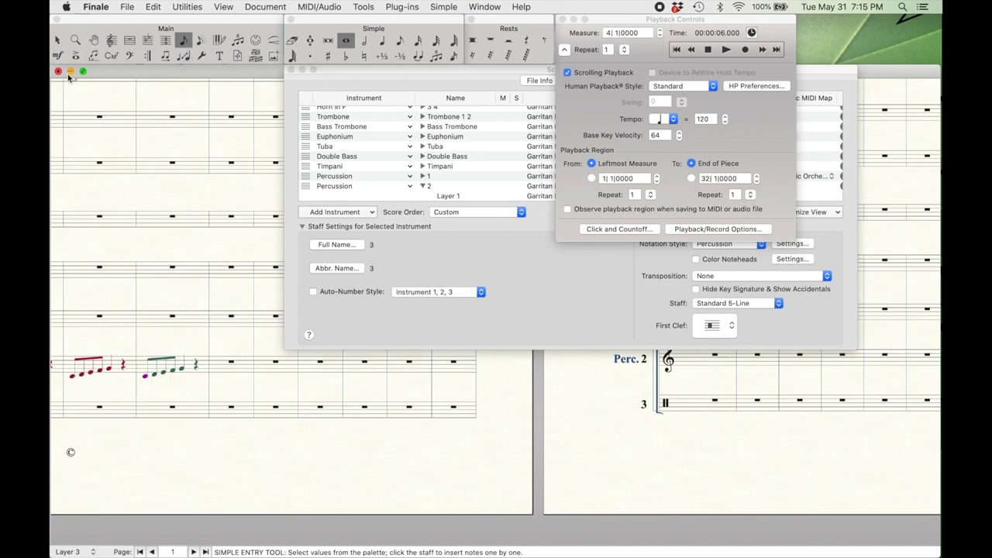
Draw a 15ma marking over measure 5's green notes and uncheck its Show option
click(274, 41)
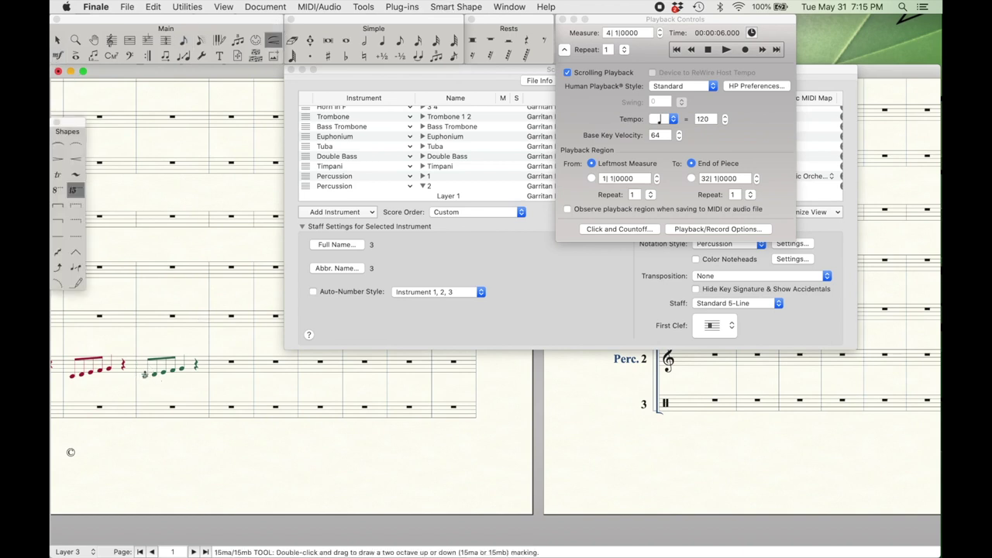
drag(146, 349, 186, 349)
right_click(169, 352)
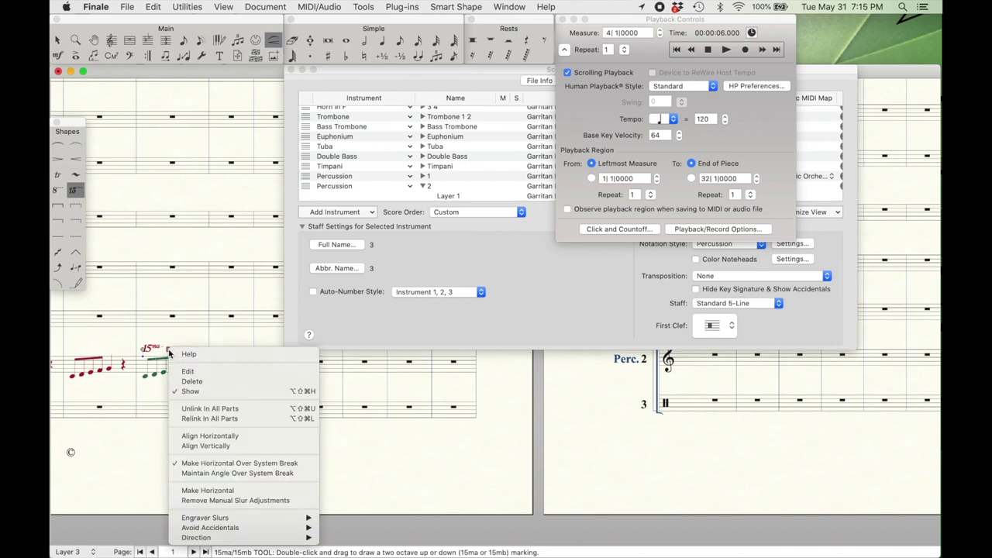
click(212, 391)
scroll(211, 391, right, 3)
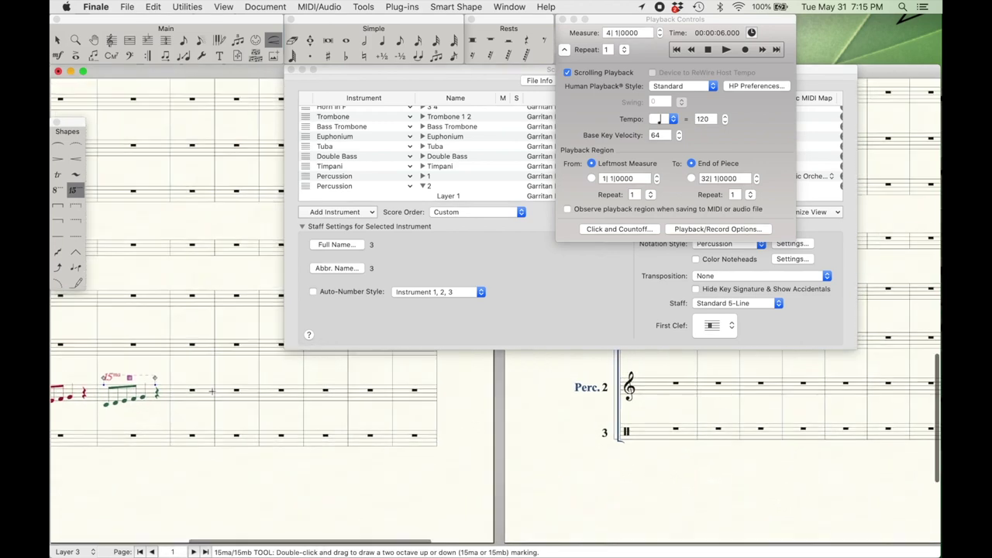
click(56, 41)
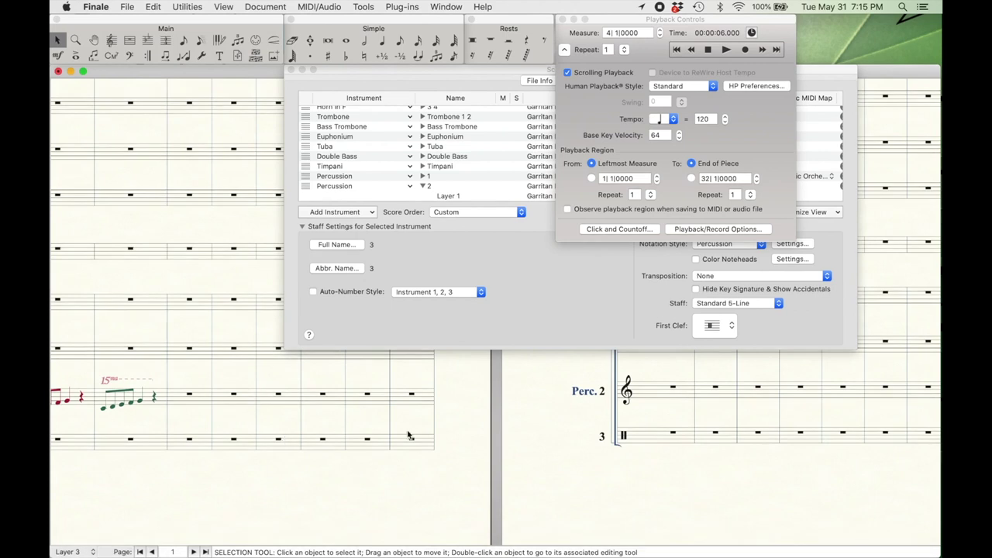
Set Layer 4's notation style to Percussion with the Basic Orchestral Percussion layout
click(563, 48)
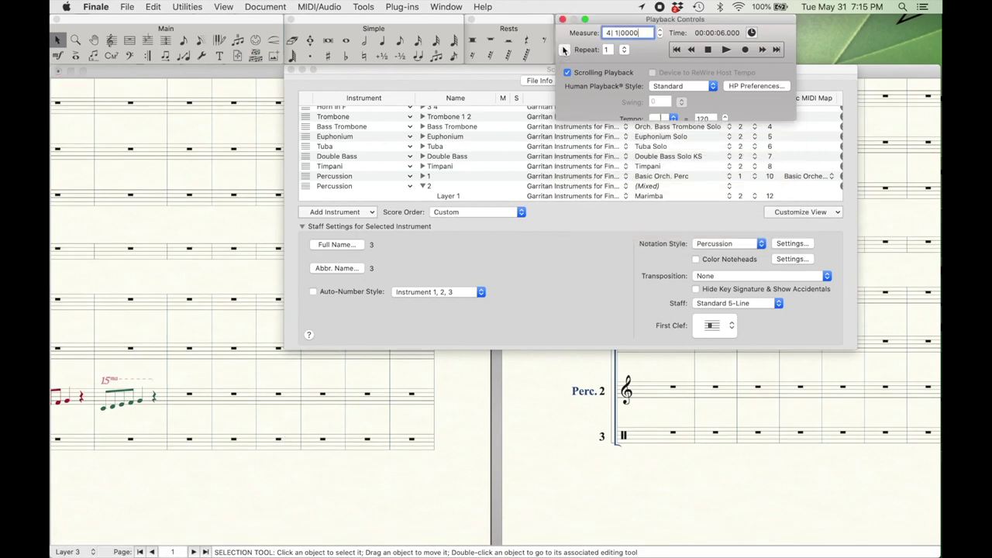
scroll(519, 122, down, 3)
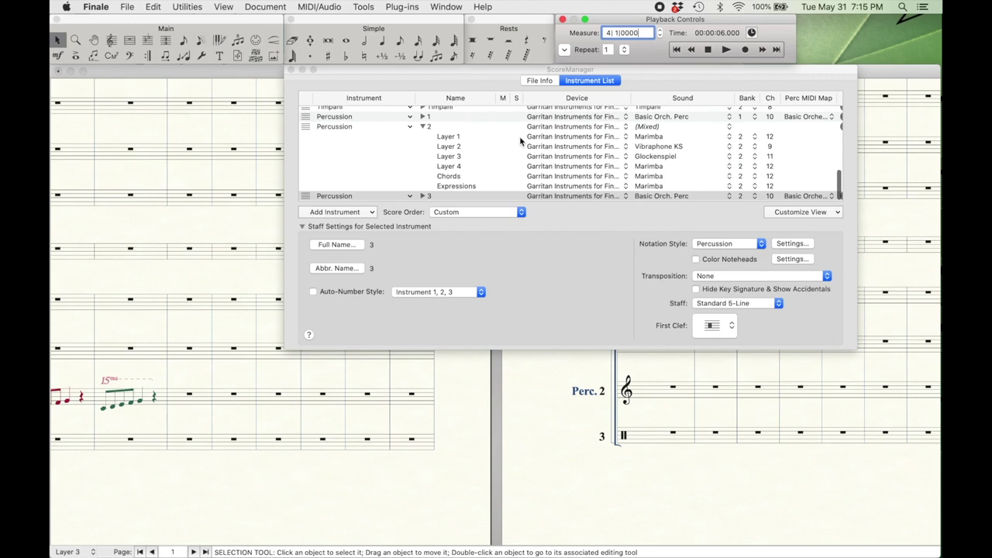
click(650, 171)
click(653, 178)
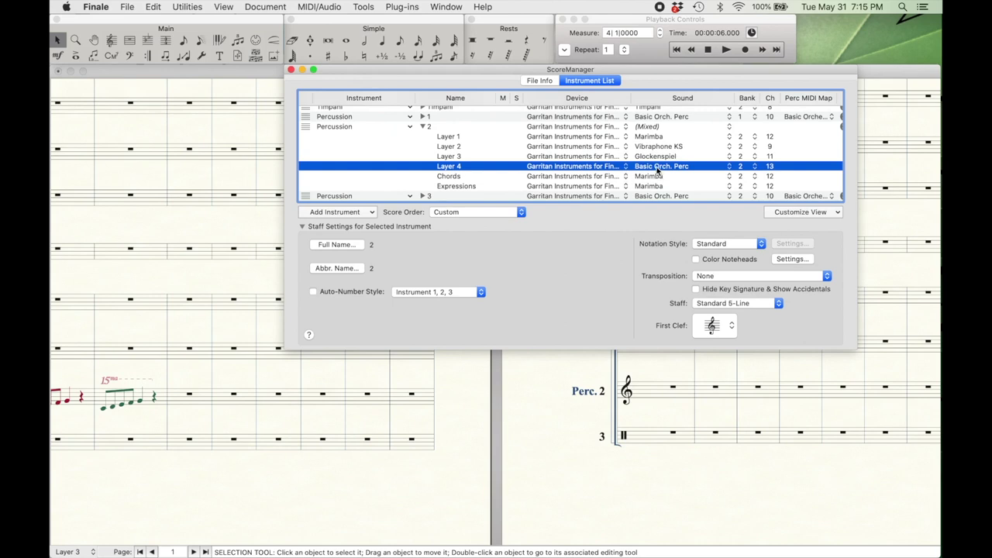
click(718, 243)
click(721, 254)
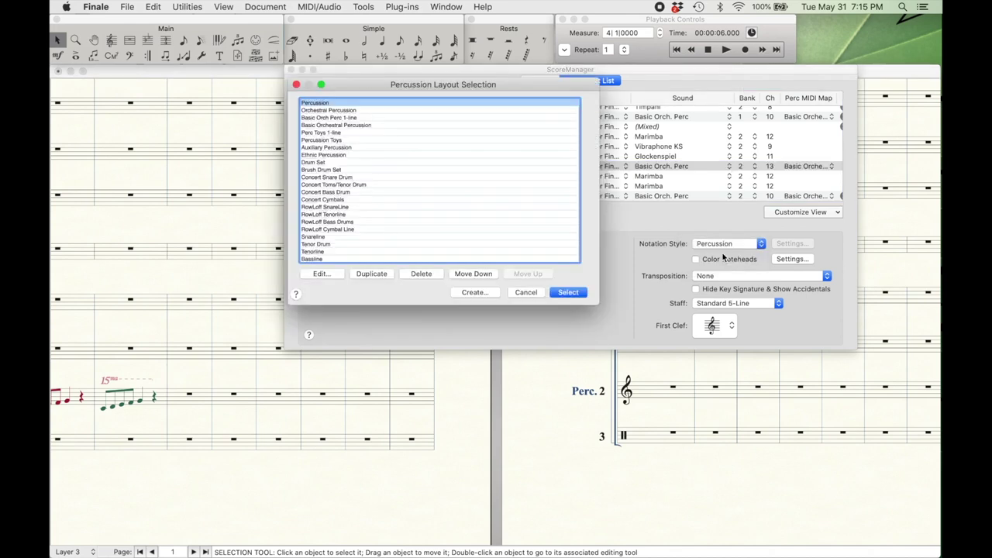
double_click(344, 127)
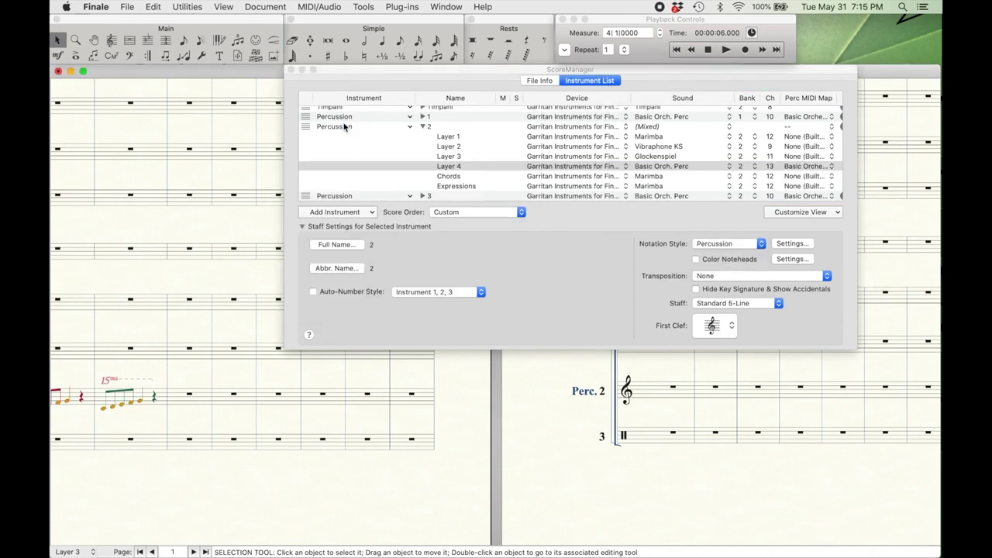
click(472, 412)
Change Layer 4's notation style back to Standard
scroll(325, 424, left, 5)
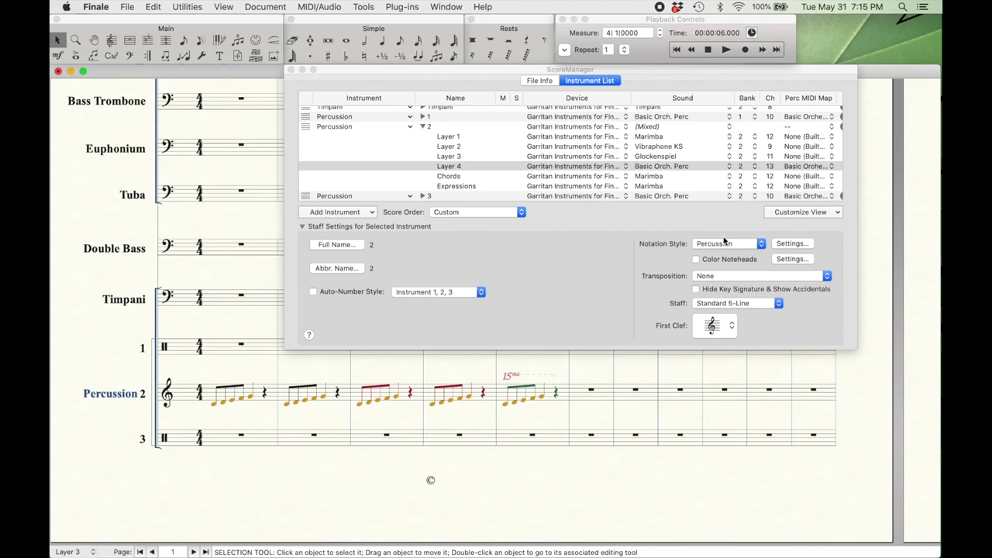
scroll(583, 192, right, 1)
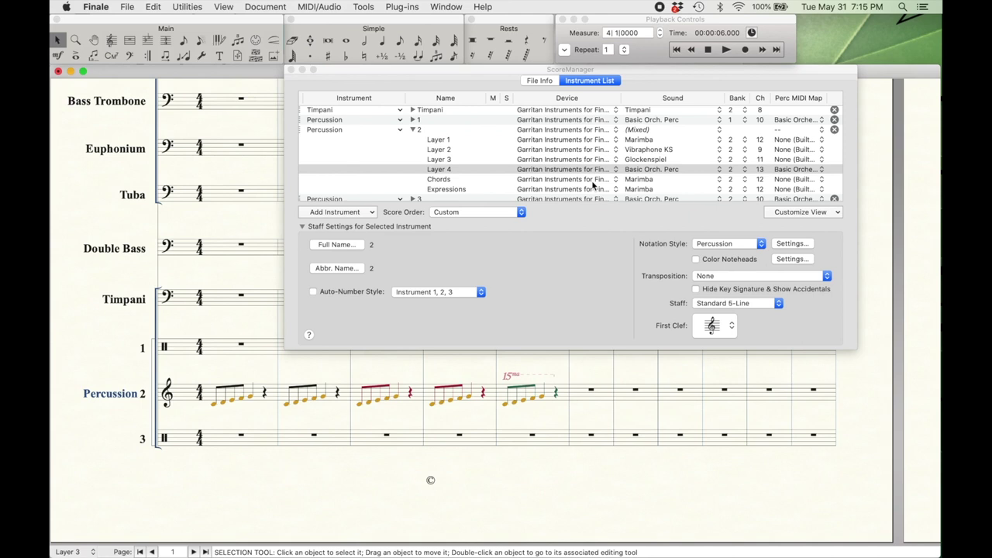
click(721, 246)
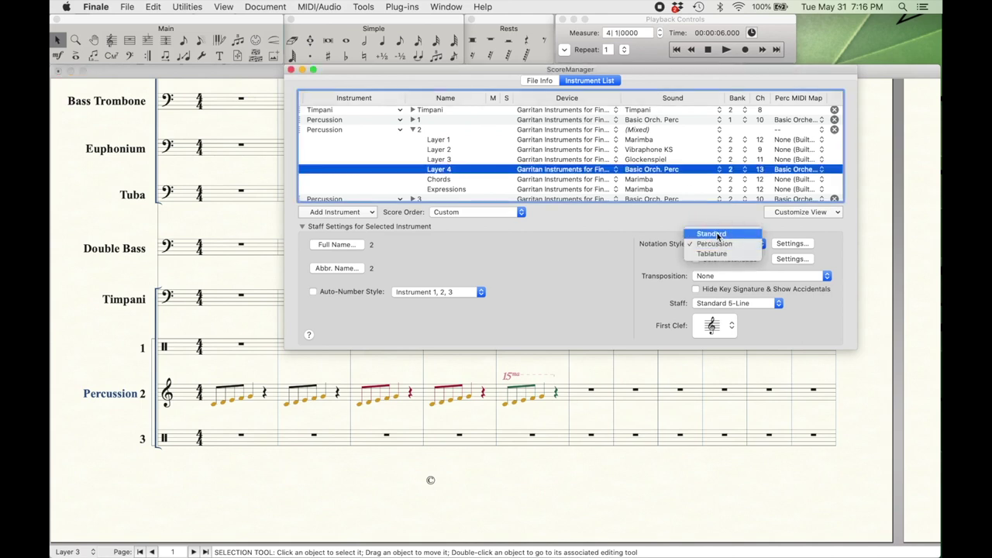
click(718, 234)
Enter a Layer 4 quarter note at the start of measure 6 and adjust its pitch
scroll(487, 484, right, 5)
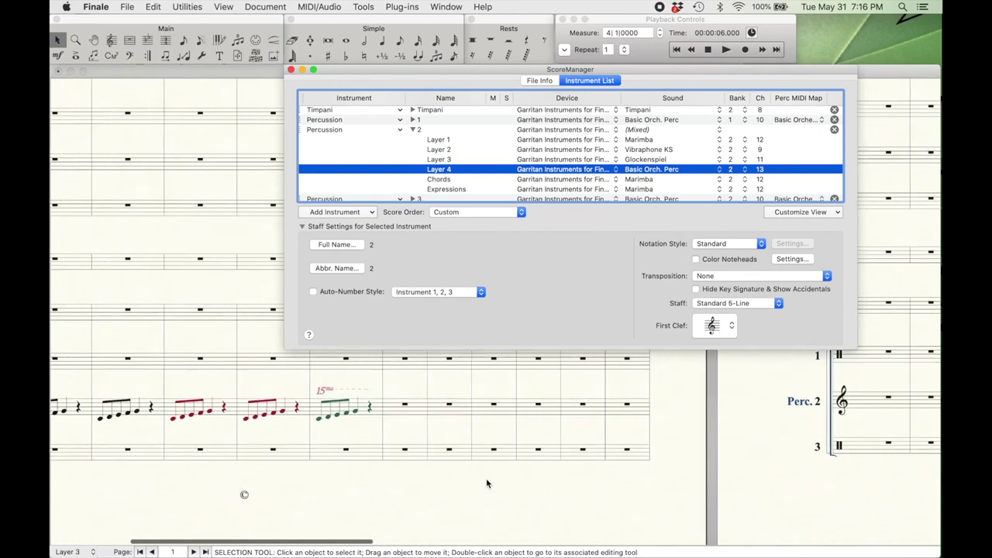
click(77, 551)
click(73, 545)
click(411, 452)
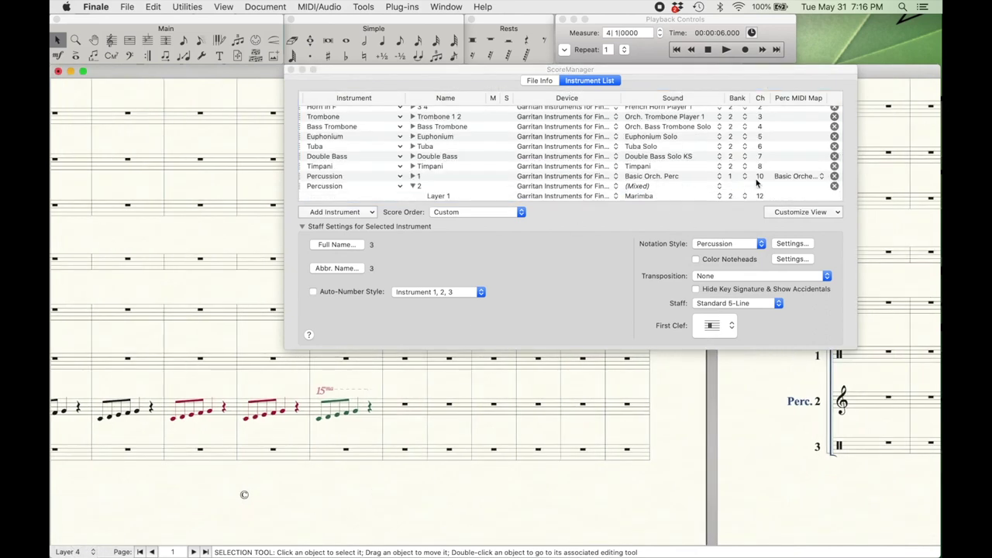
click(364, 409)
click(399, 409)
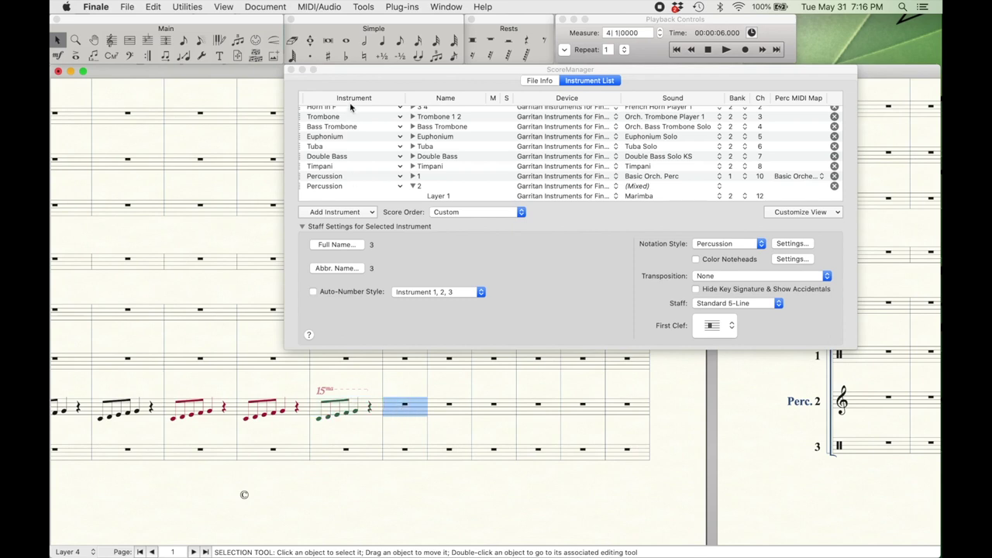
click(382, 40)
click(392, 406)
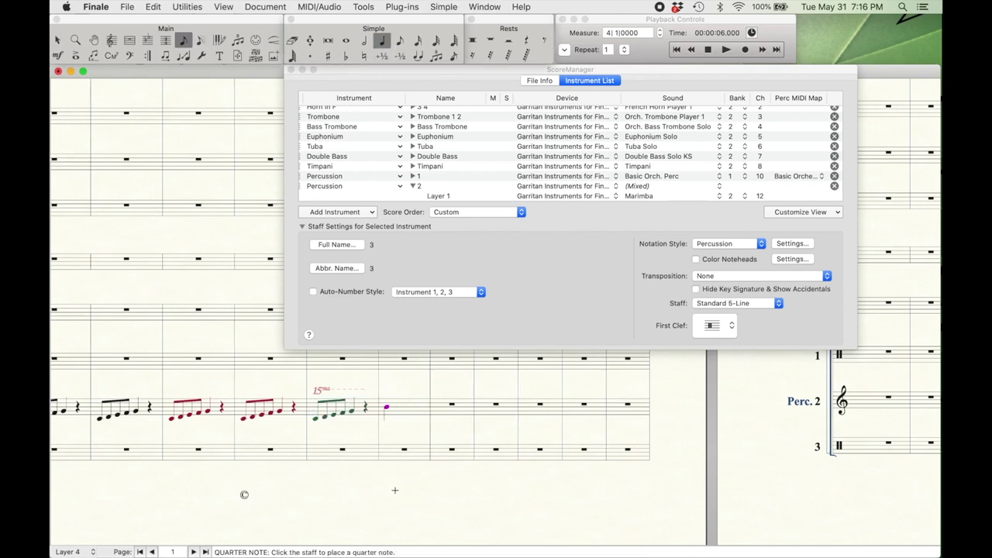
key(Down)
key(Down)
key(Down)
key(Down)
key(Down)
key(Down)
key(Down)
key(Down)
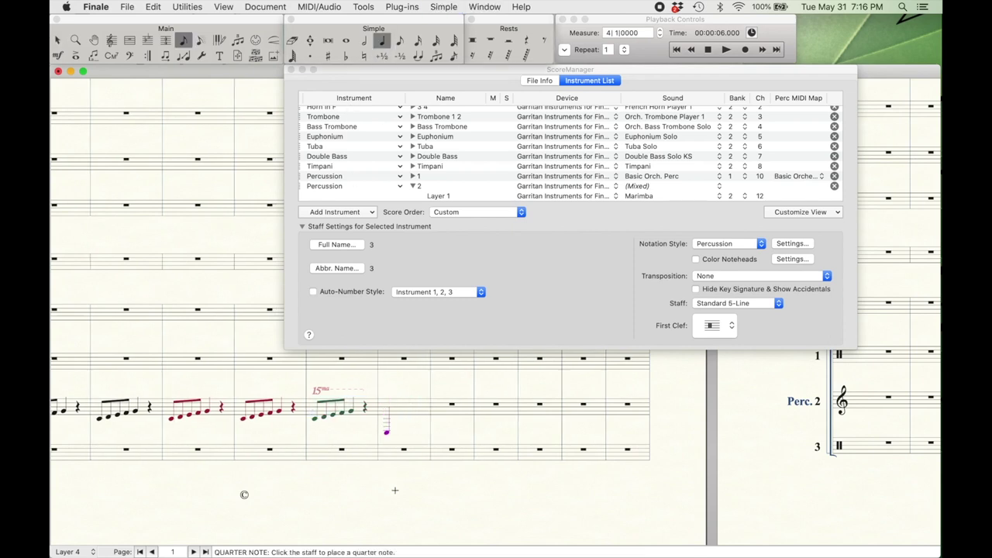
key(Up)
key(Up)
key(Up)
key(Up)
key(Up)
key(Up)
key(Up)
key(Up)
key(Up)
key(Up)
key(Up)
key(Up)
key(Up)
key(Up)
key(Down)
key(Down)
key(Down)
key(Down)
key(Down)
key(Down)
key(Down)
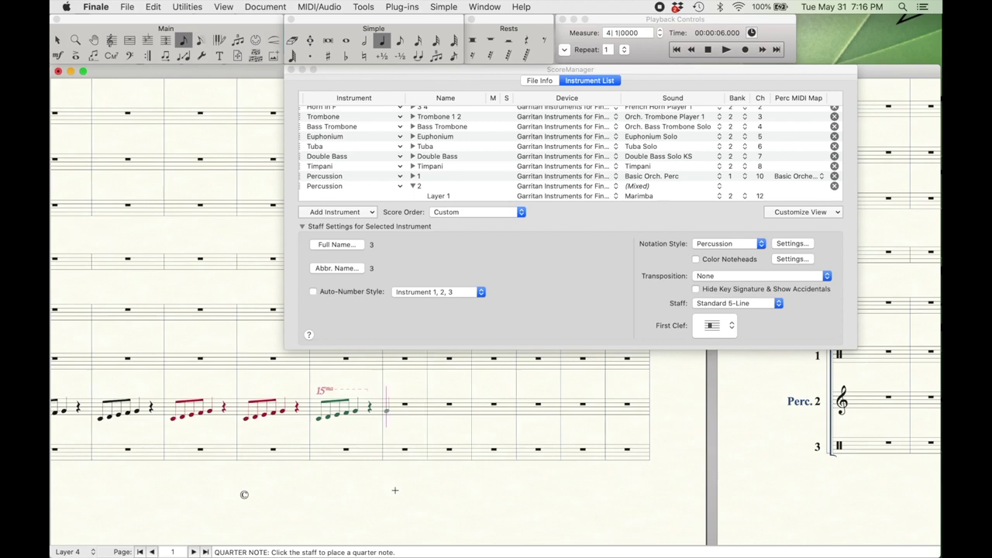
Enter seven quarter notes across the first measures of percussion staff 1
click(69, 551)
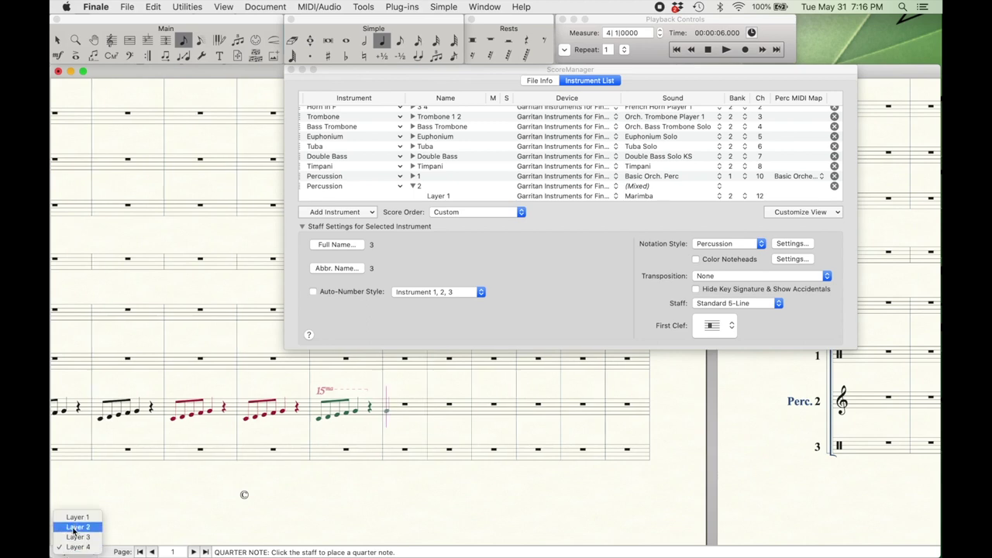
scroll(366, 458, left, 5)
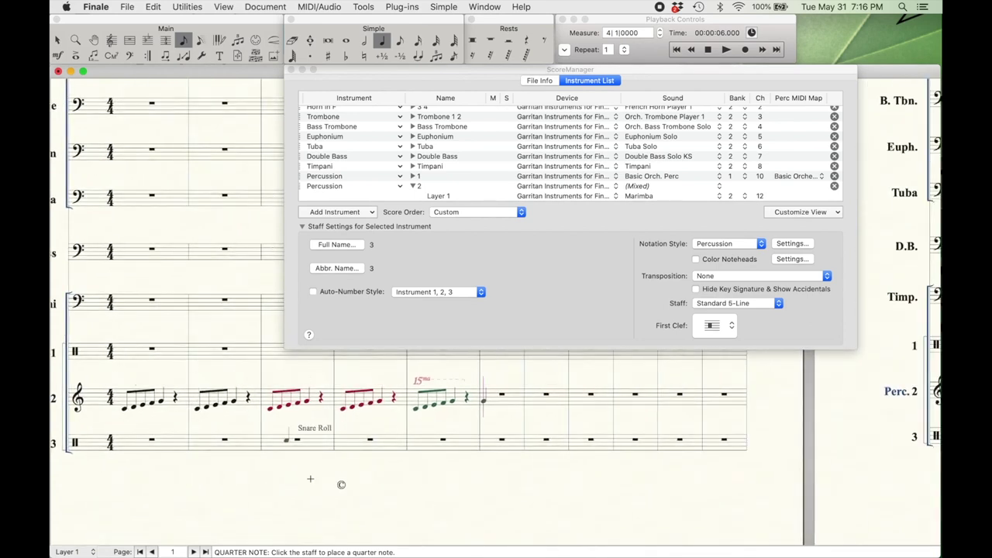
click(126, 349)
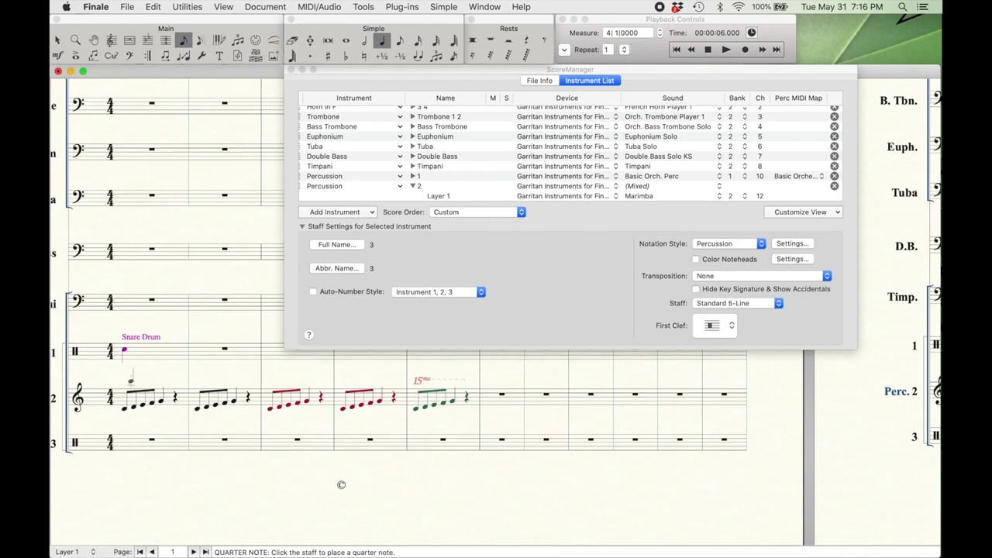
click(143, 349)
click(160, 349)
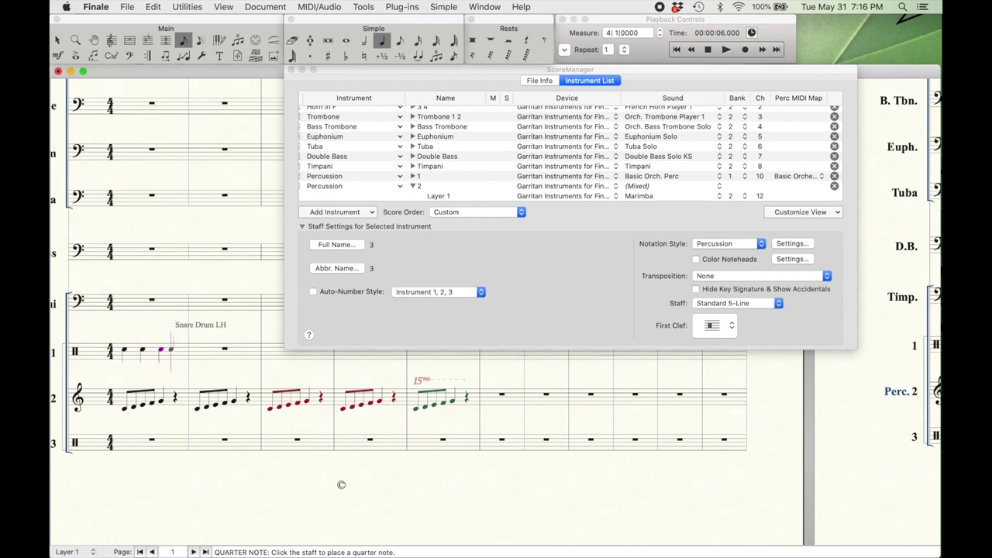
click(177, 349)
click(197, 349)
click(216, 349)
click(234, 349)
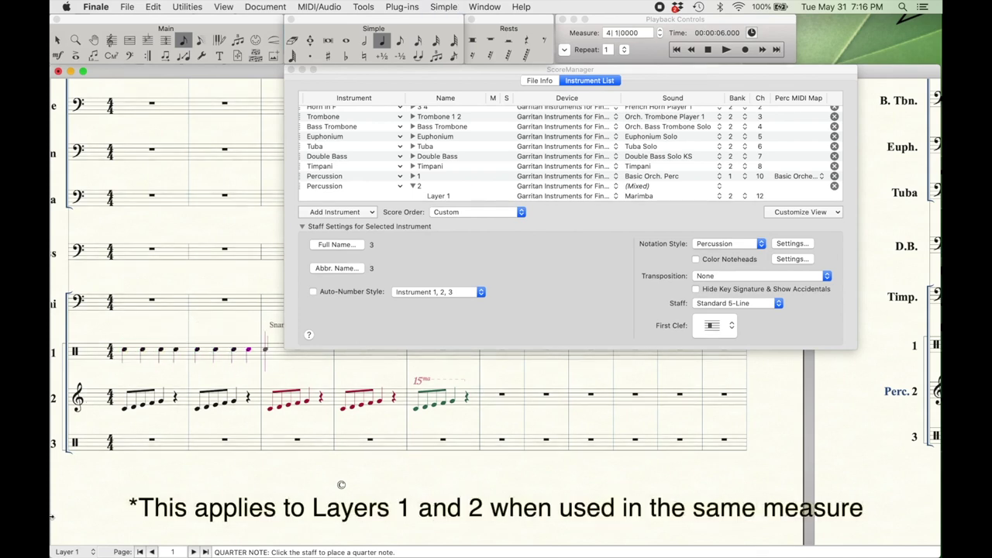
On Layer 2, add seven bass-drum notes beneath the staff 1 quarter notes
click(71, 551)
click(77, 518)
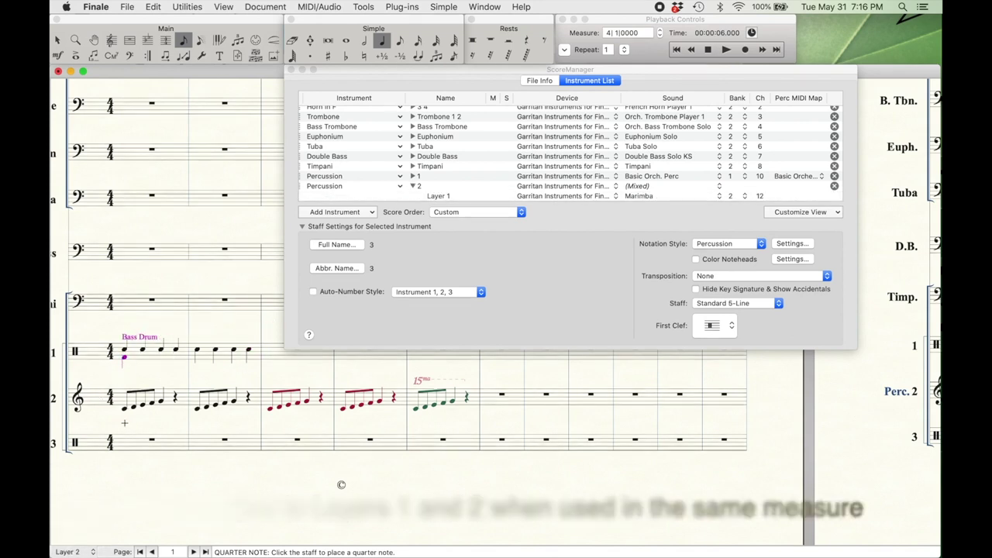
click(142, 356)
click(160, 357)
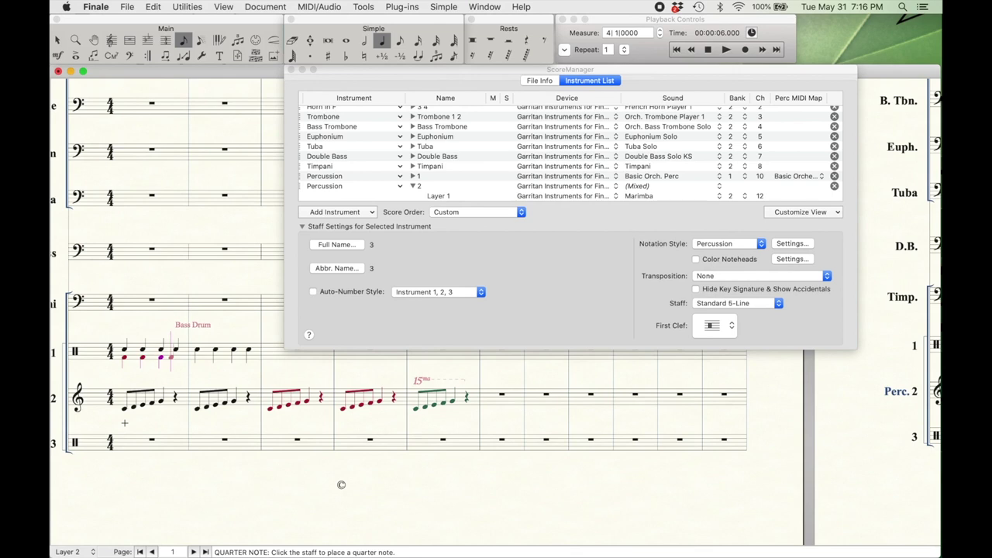
click(176, 357)
click(197, 357)
click(214, 357)
click(233, 357)
click(250, 357)
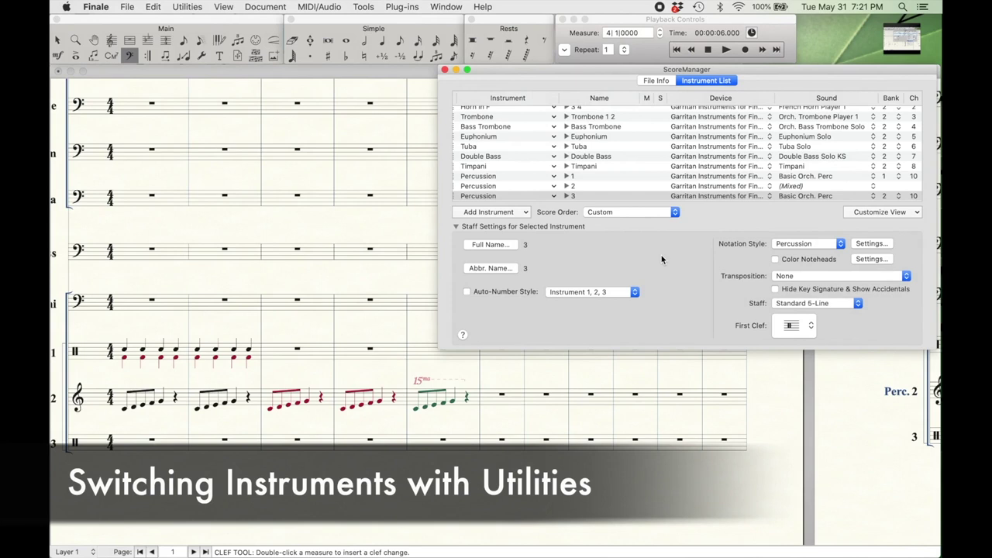
Change measures 5–8 of percussion staff 2 to the Percussion > Accessories instrument
click(187, 6)
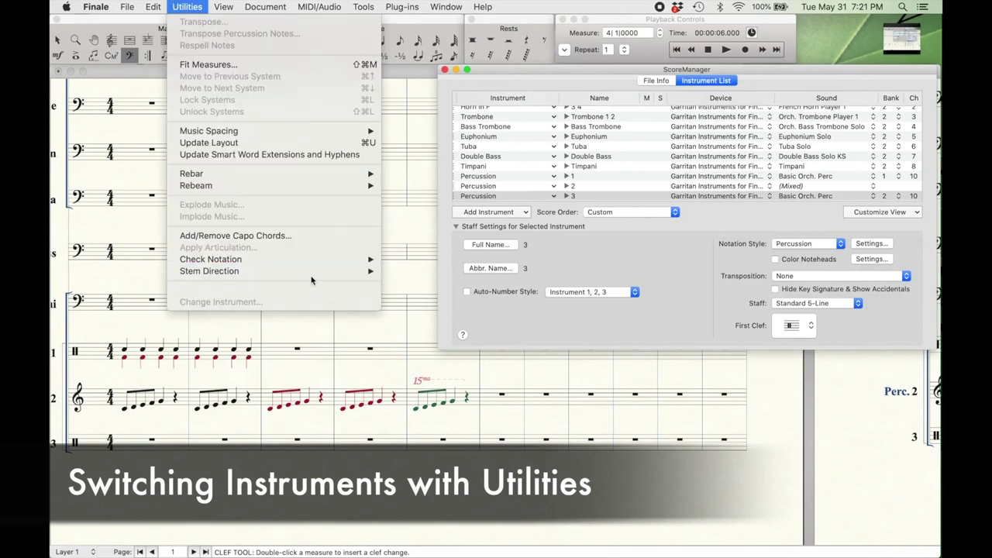
key(Escape)
key(Escape)
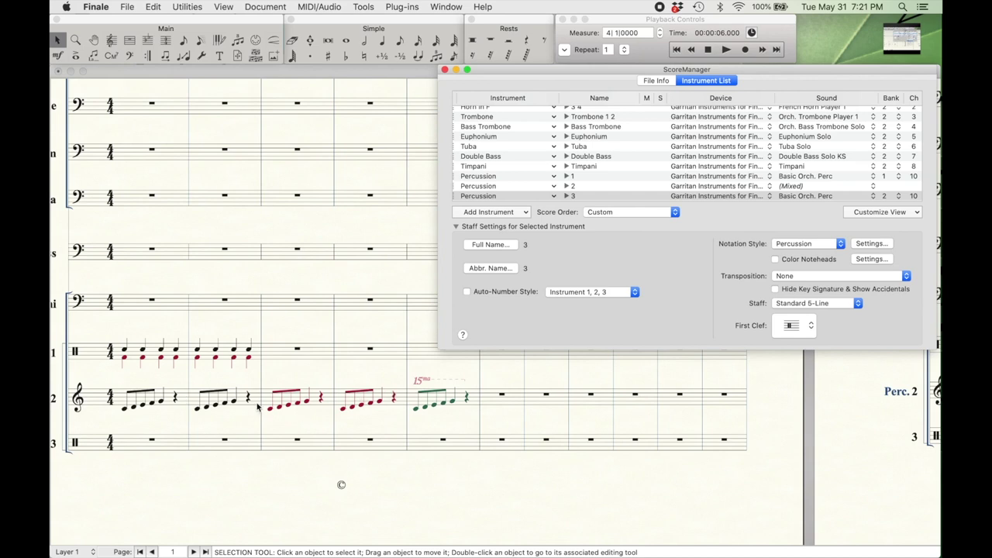
click(486, 416)
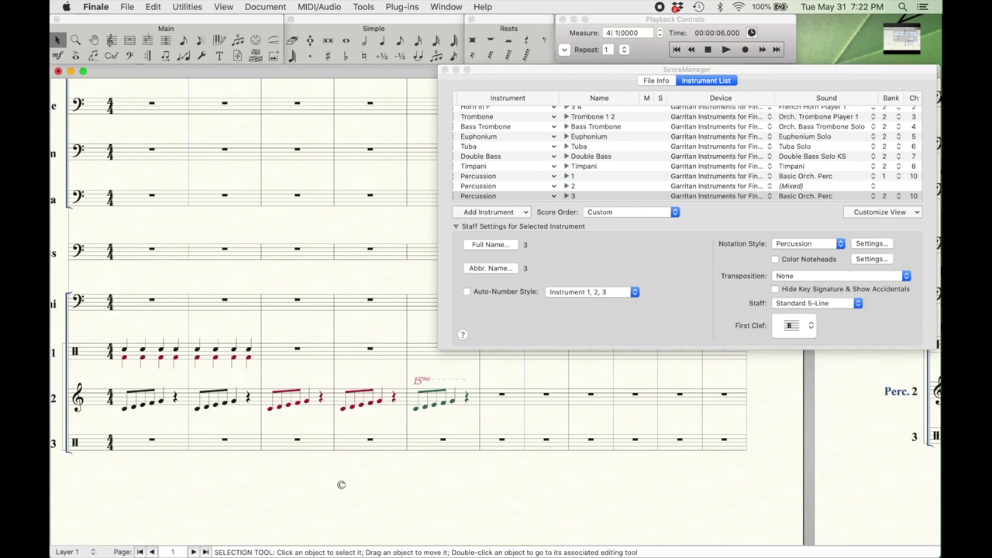
drag(658, 417, 482, 389)
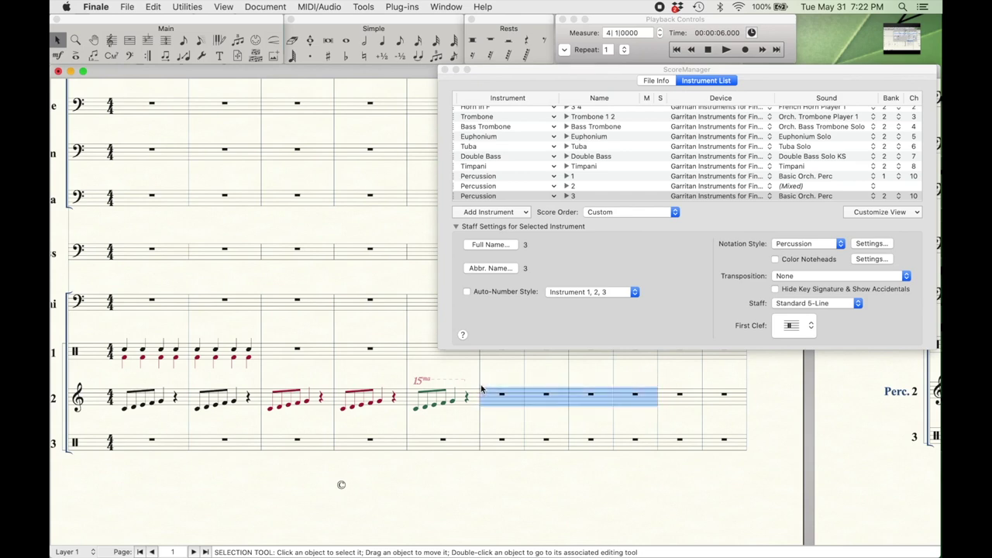
click(186, 6)
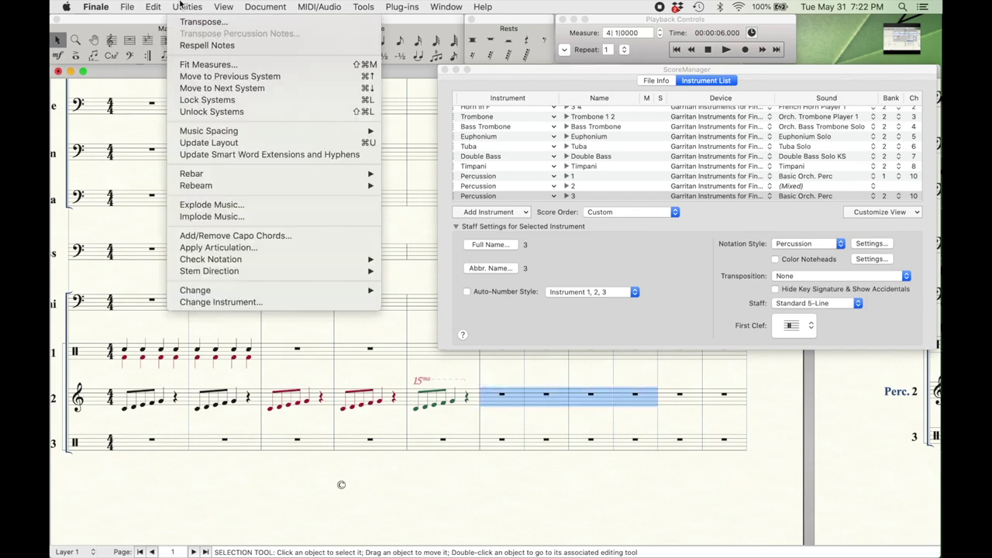
click(263, 302)
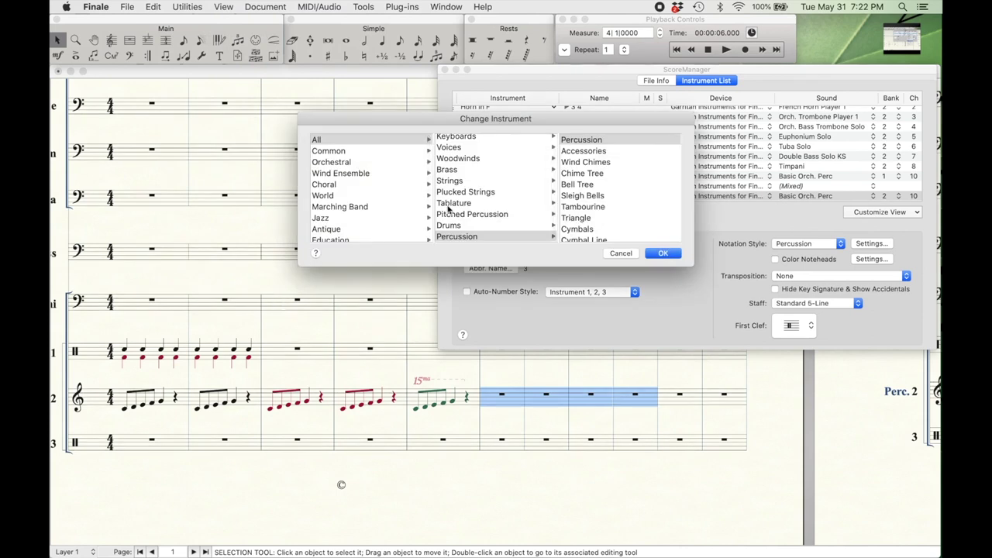
click(482, 236)
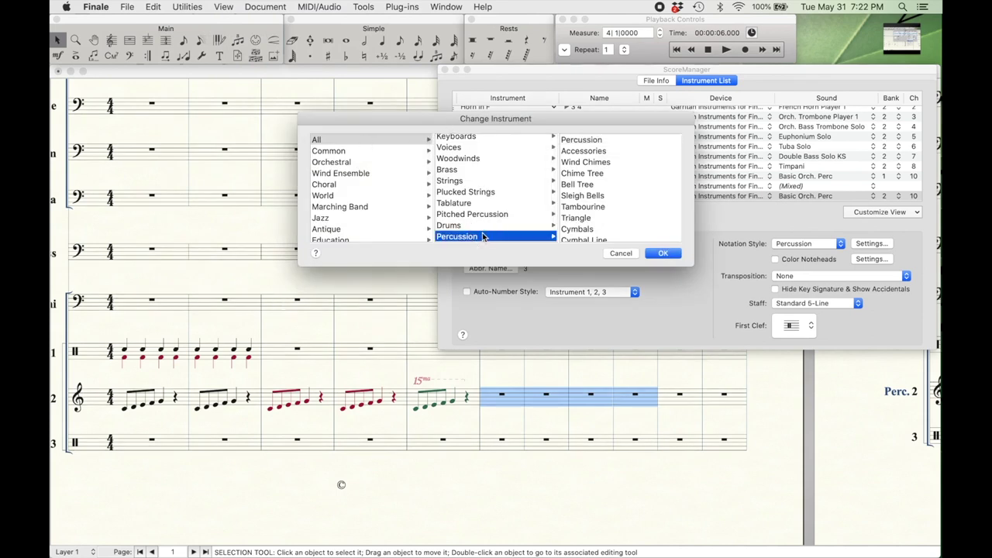
click(609, 151)
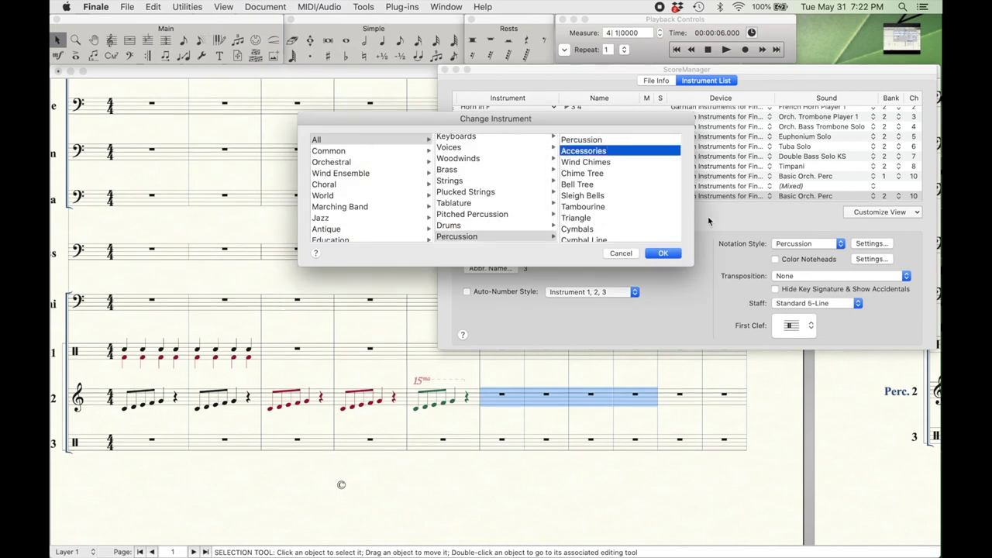
click(658, 253)
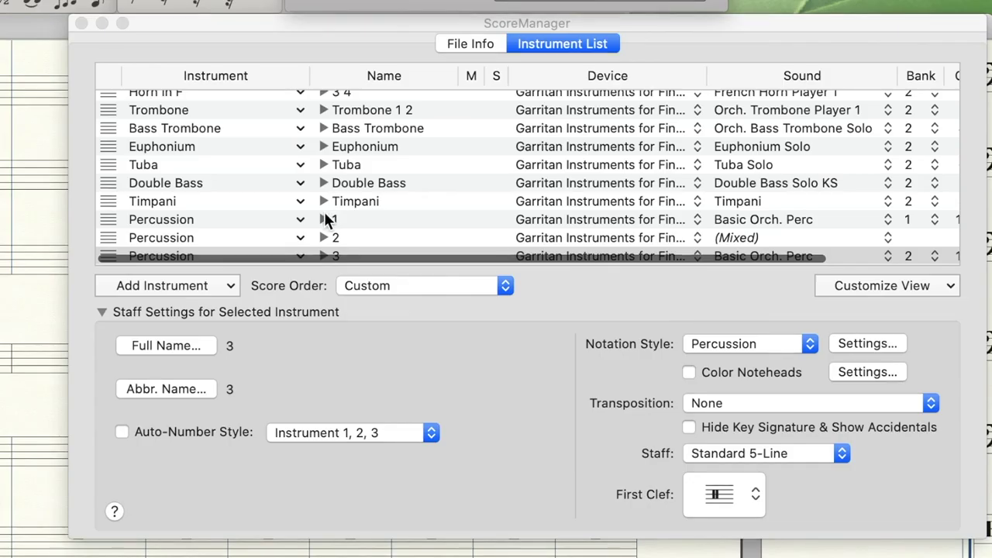
Expand Percussion 2 in Score Manager to reveal its layers and the Accessories row
click(323, 238)
scroll(527, 160, down, 5)
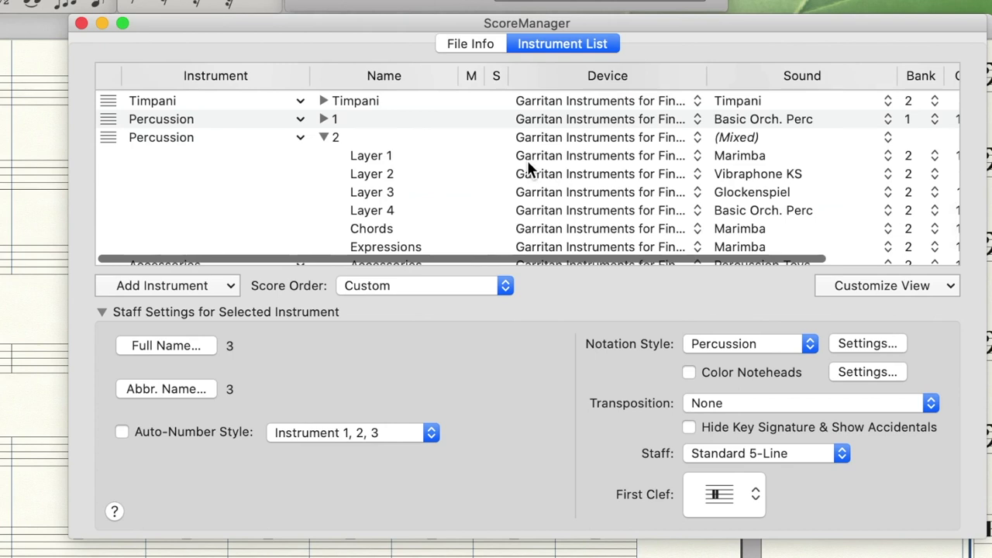
scroll(527, 159, right, 2)
scroll(527, 159, down, 2)
scroll(527, 159, left, 4)
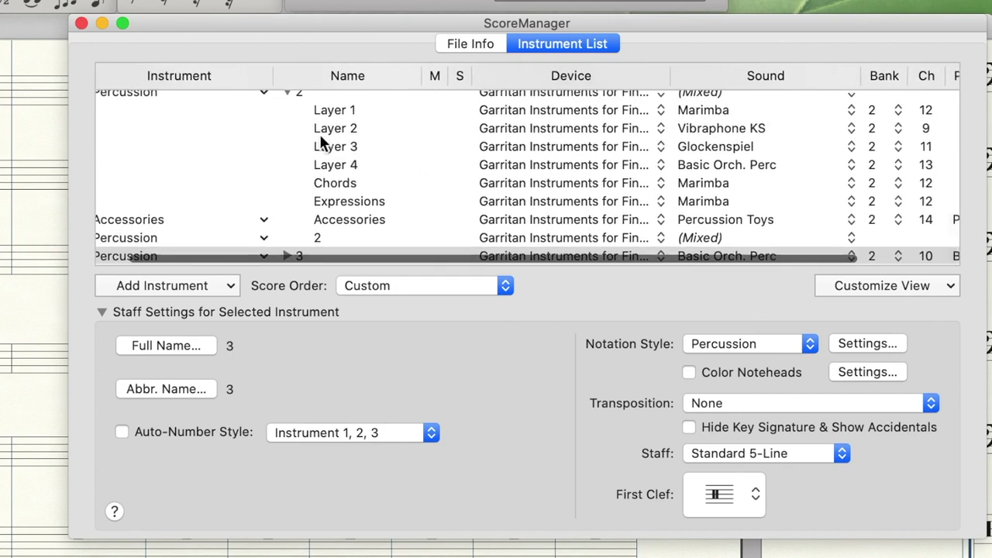
scroll(158, 219, left, 2)
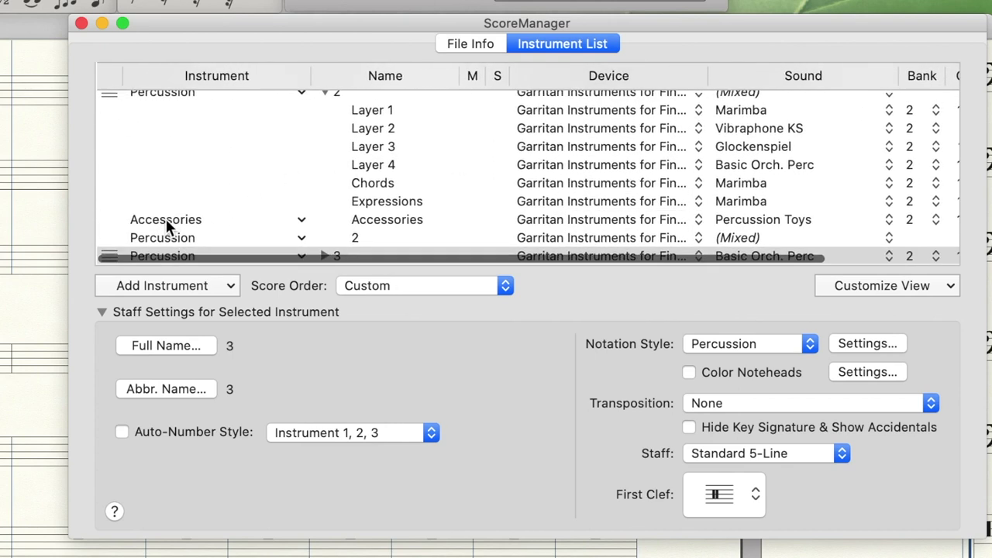
scroll(164, 162, up, 2)
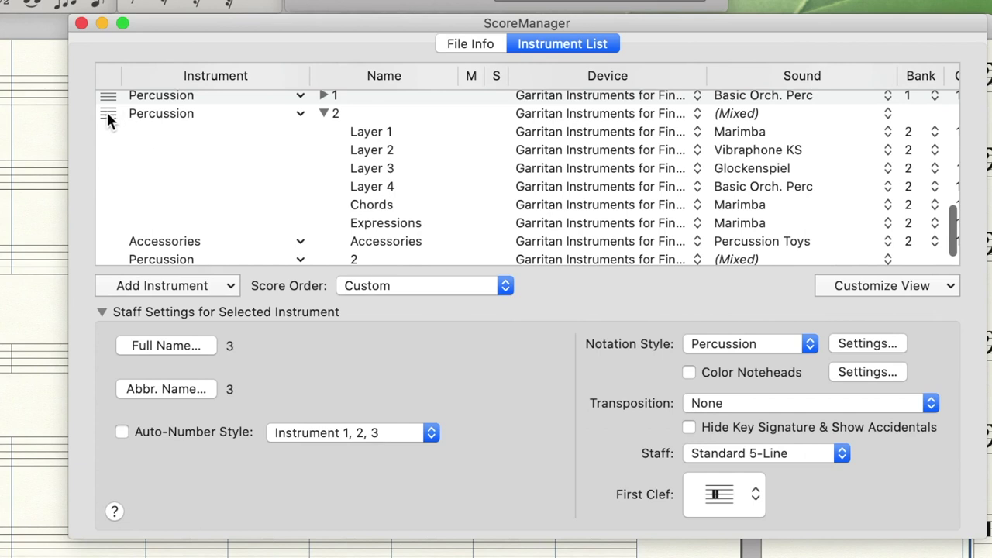
scroll(256, 226, down, 1)
scroll(256, 226, right, 5)
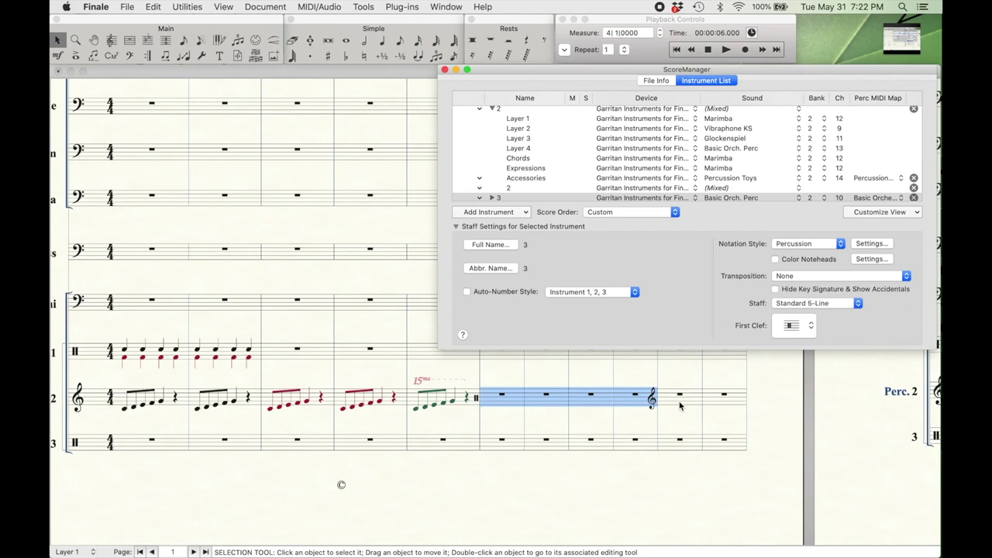
scroll(615, 147, left, 5)
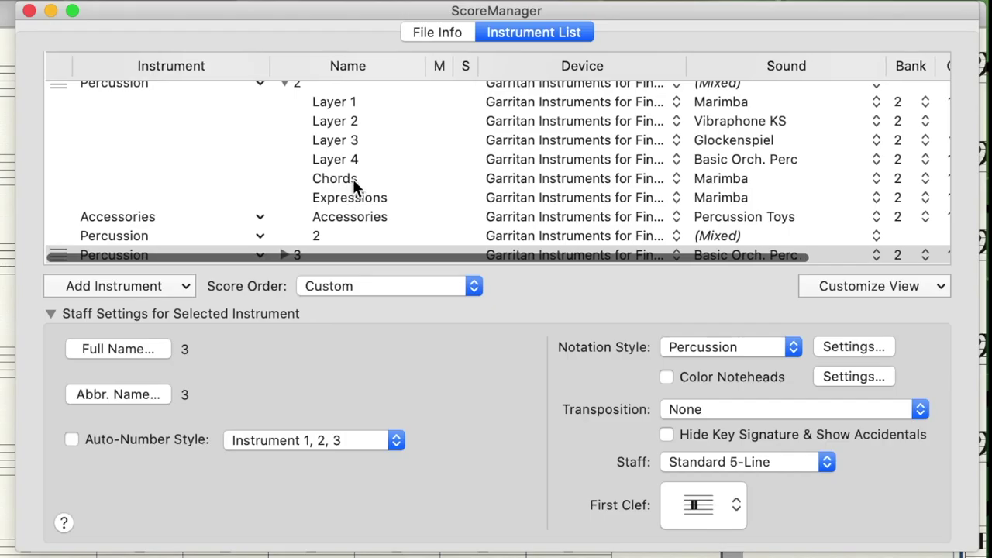
Select the Accessories instrument and check its notation style options without changing them
click(394, 222)
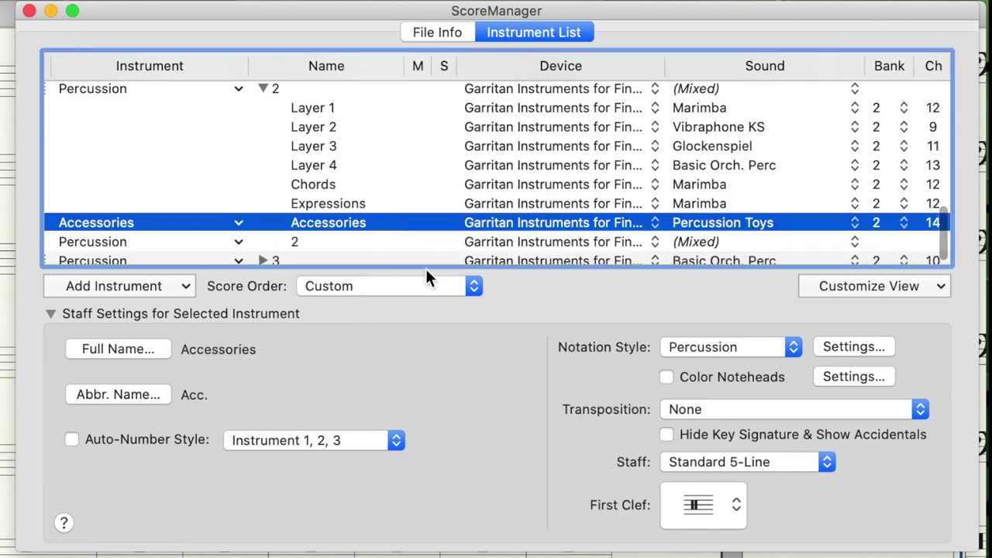
key(Up)
click(707, 346)
click(685, 273)
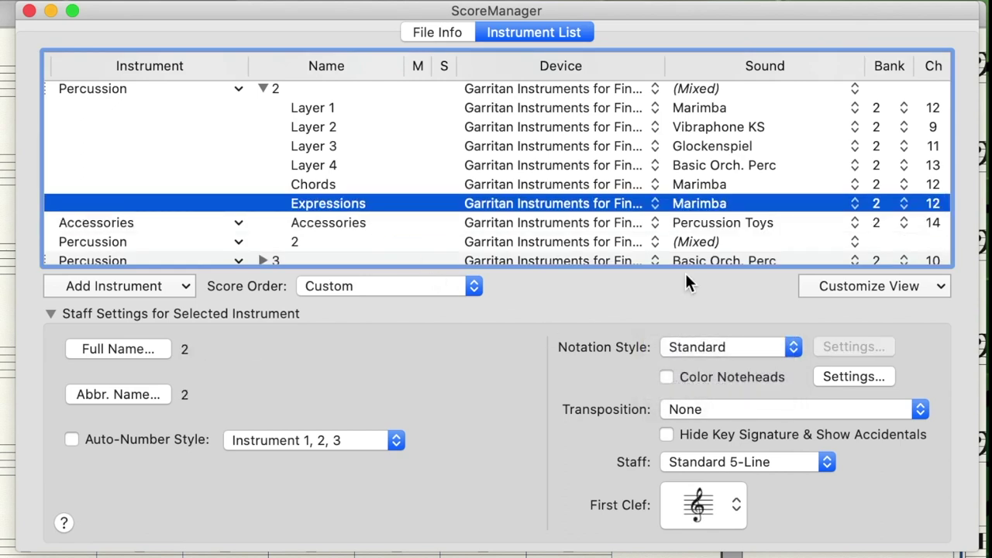
Compare Expressions and Accessories settings, then open the Accessories percussion layout (Percussion Toys)
key(Down)
key(Up)
key(Down)
key(Up)
key(Down)
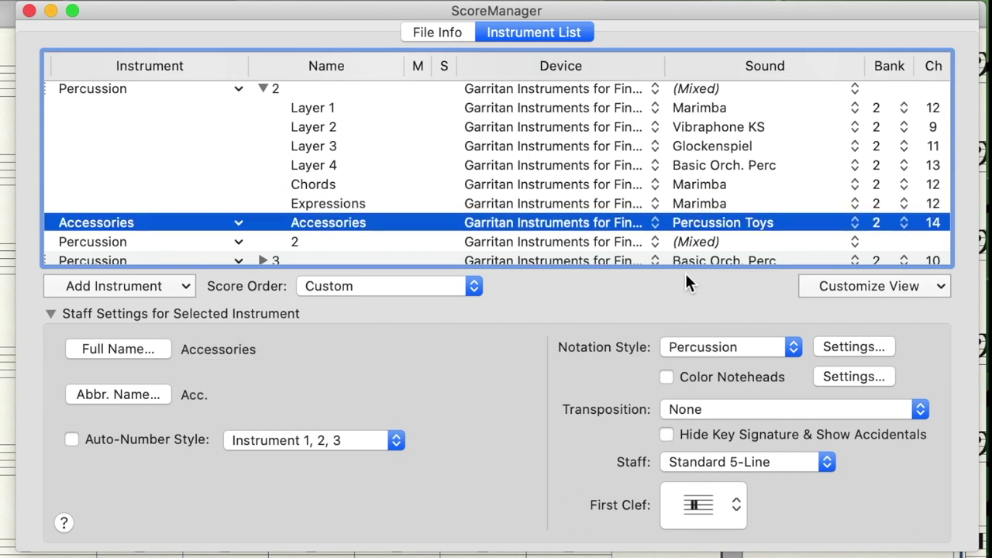
key(Up)
key(Down)
key(Up)
key(Down)
key(Up)
key(Down)
key(Up)
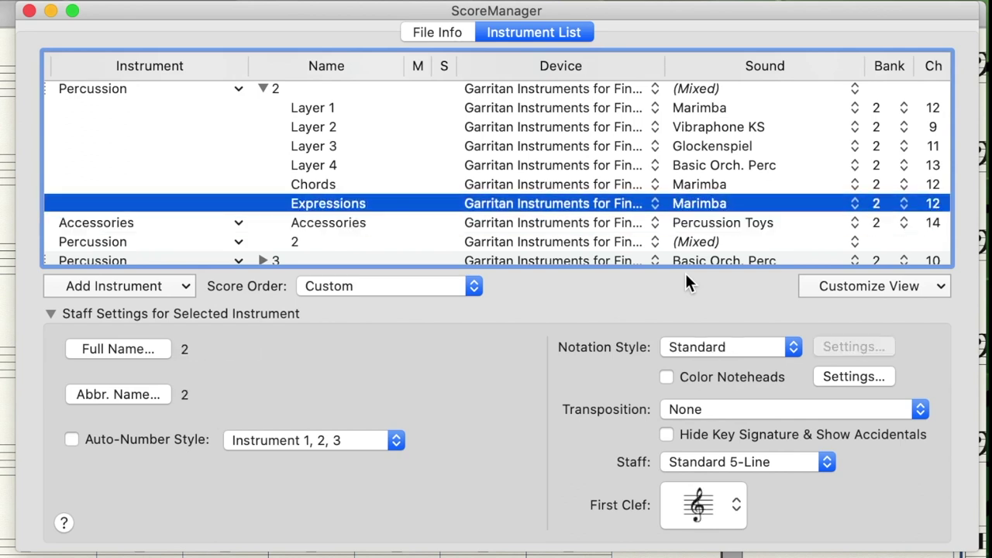
key(Down)
key(Up)
key(Down)
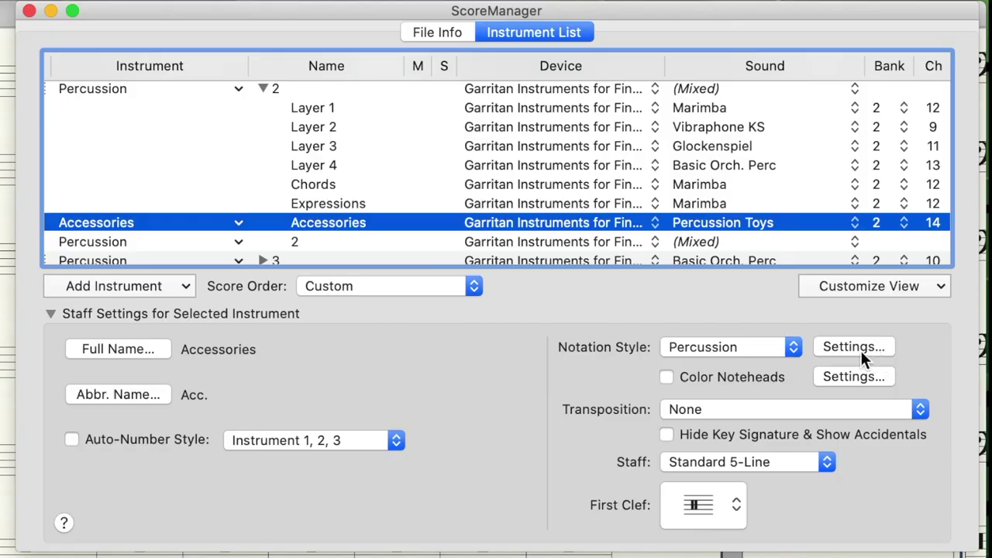
click(861, 350)
Set Cowbell's closed notehead to X in the Percussion Toys layout
click(82, 383)
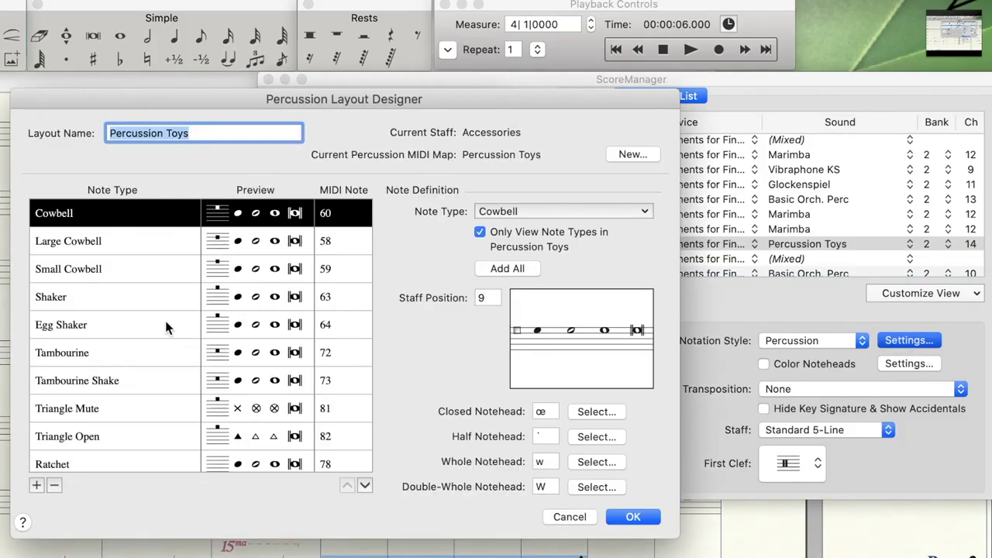
click(553, 415)
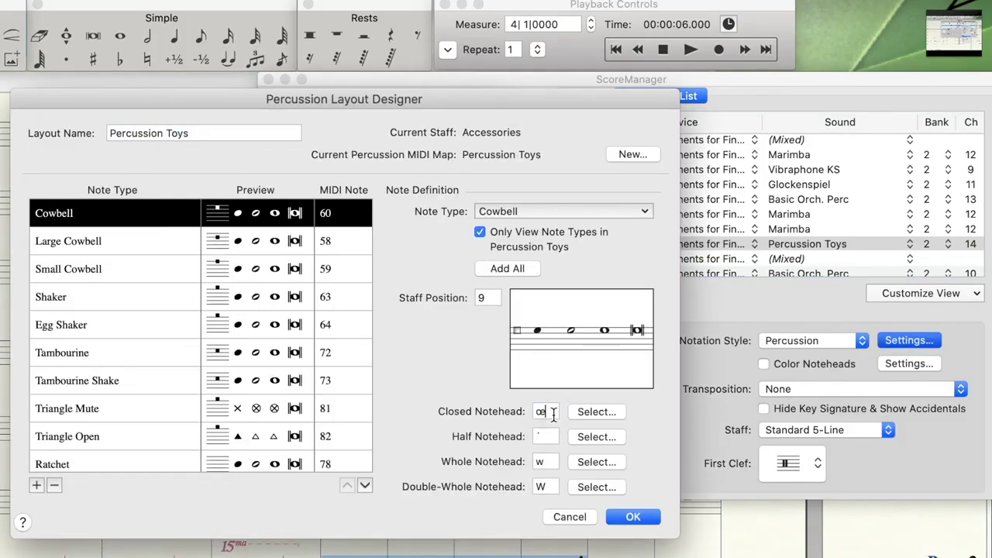
key(BackSpace)
text(Z)
click(217, 240)
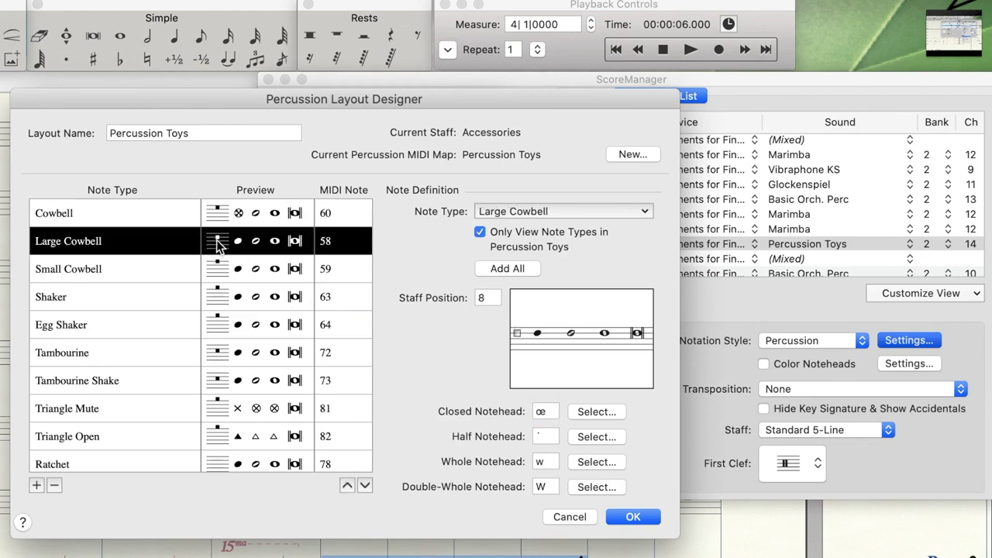
click(216, 213)
double_click(547, 411)
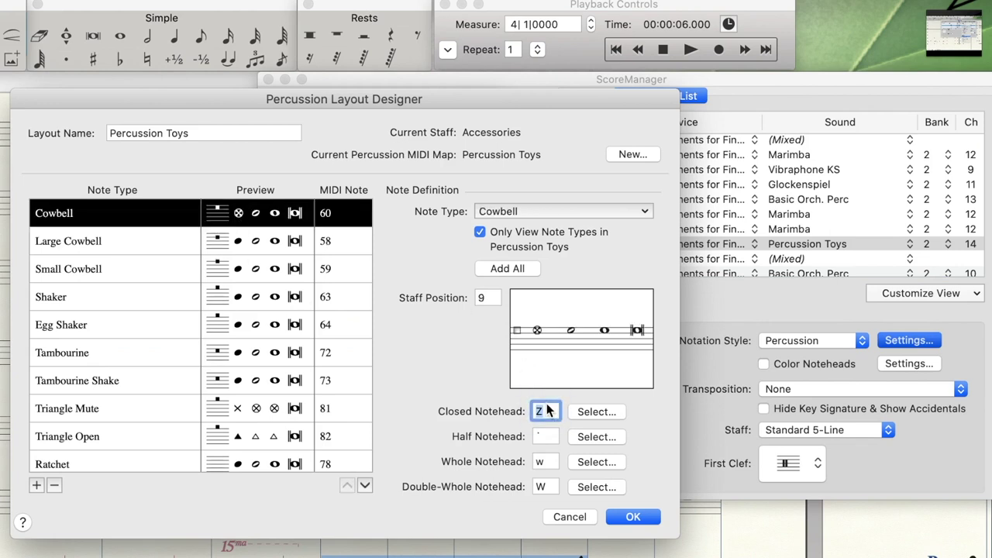
key(BackSpace)
text(X)
click(248, 242)
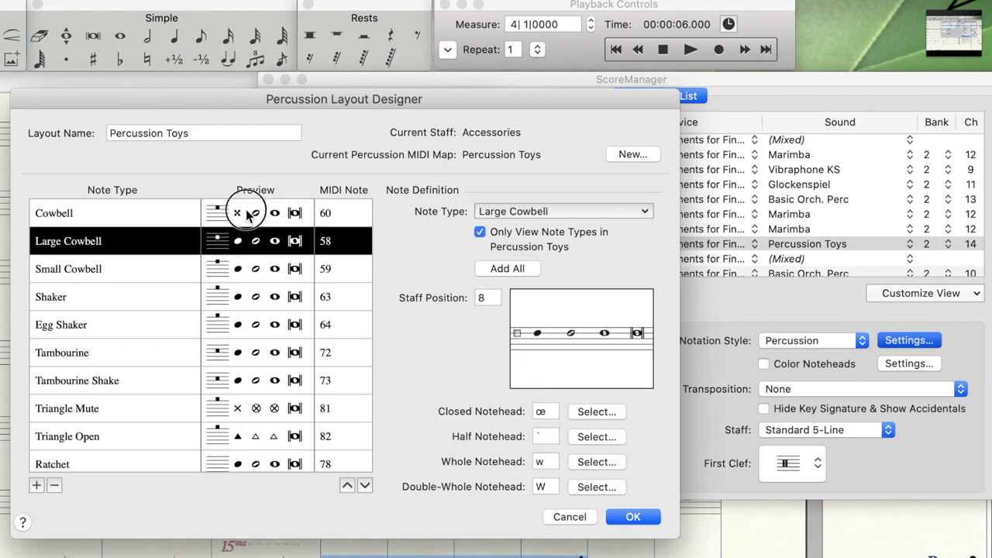
Confirm the layout edit and apply Percussion Toys to the Accessories staff
click(248, 213)
click(634, 517)
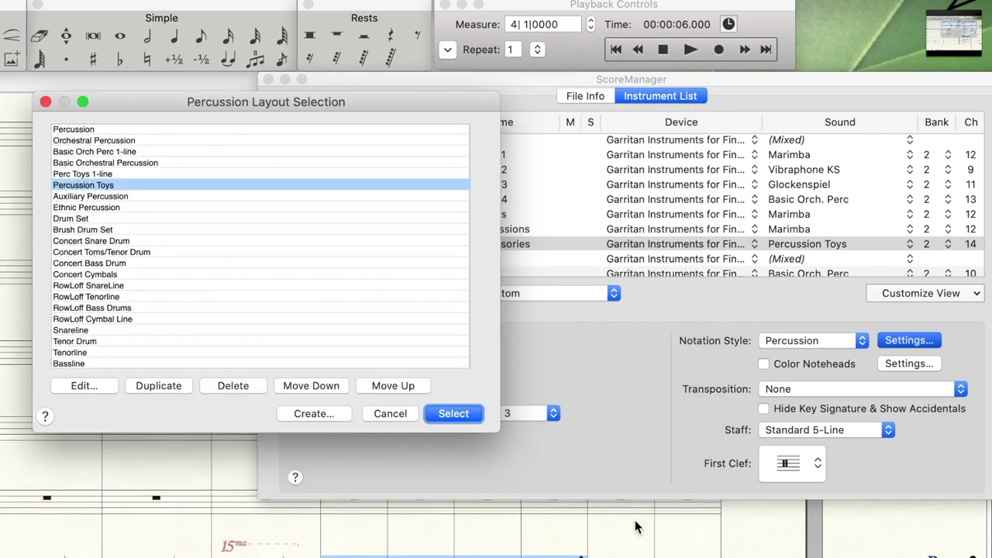
click(454, 415)
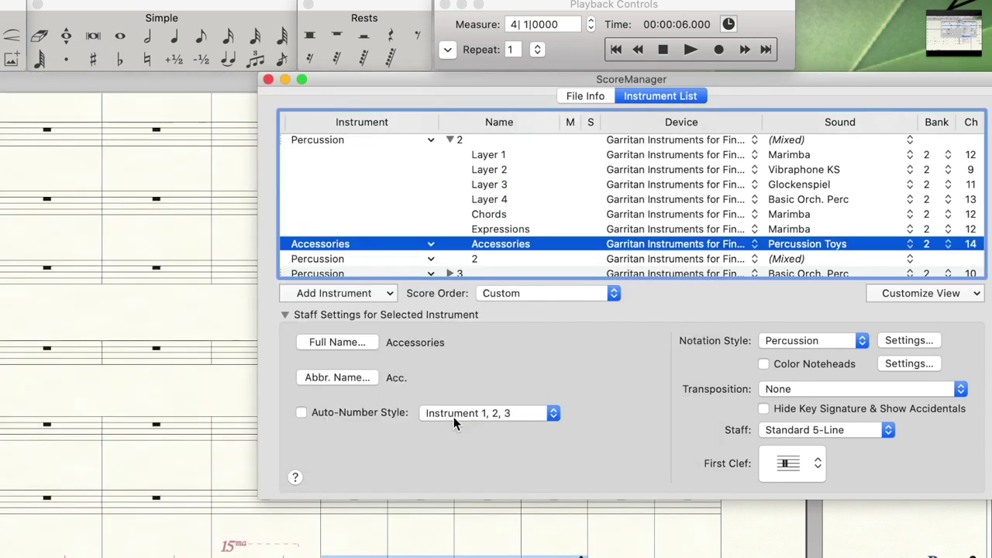
Enter a Cowbell quarter note on the Perc. 2 staff with Simple Entry
click(268, 79)
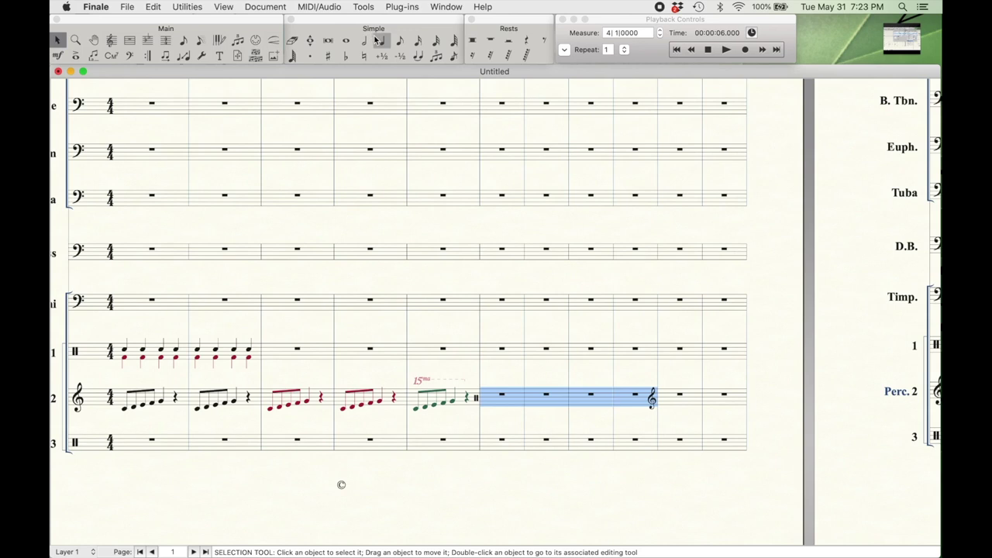
click(378, 40)
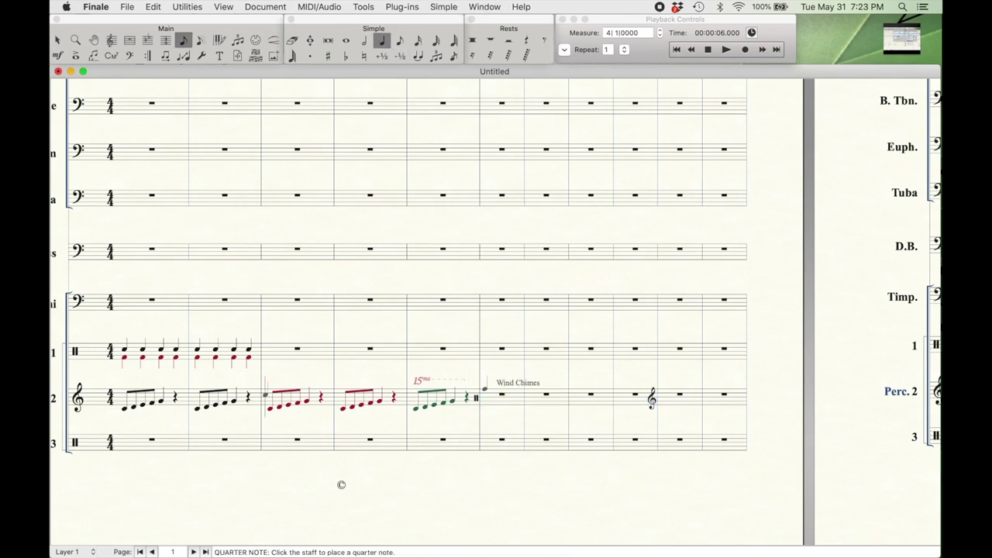
click(484, 387)
key(Down)
key(Down)
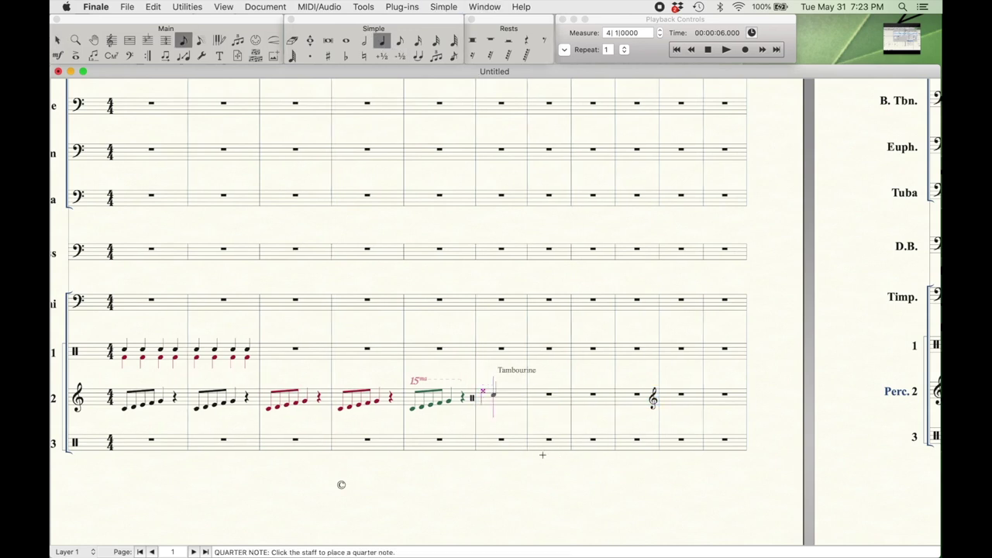
key(Down)
key(Down)
key(Return)
key(Return)
key(Return)
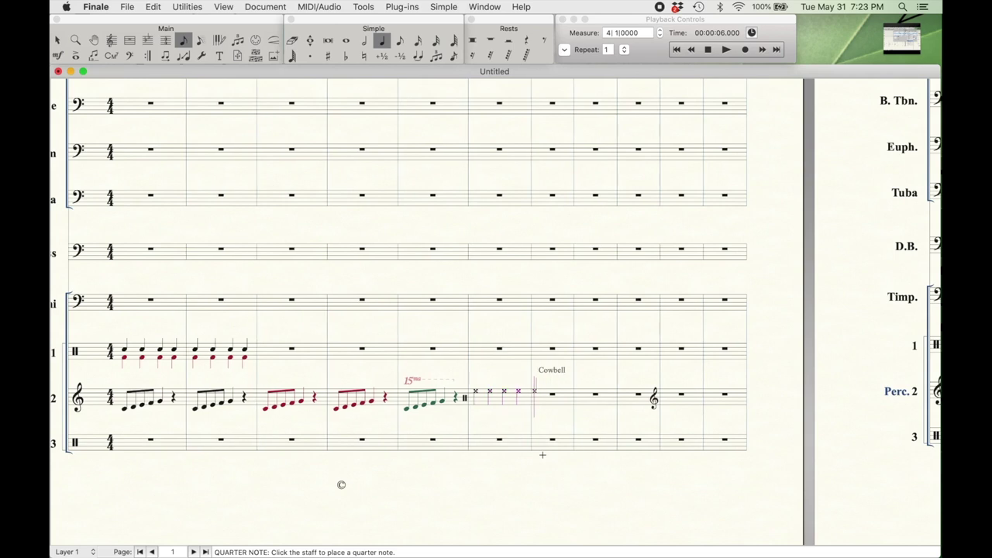
Fill the following Perc. 2 measures and the next system with Cowbell quarter notes
key(Return)
key(Return)
key(Return)
key(Return)
key(Return)
key(Return)
key(Return)
key(Return)
key(Return)
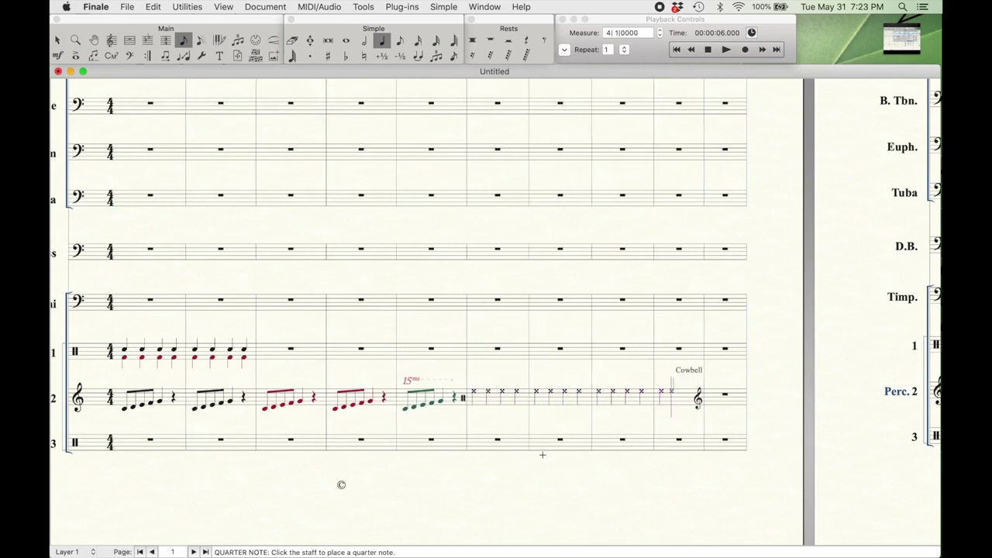
key(Return)
key(Return)
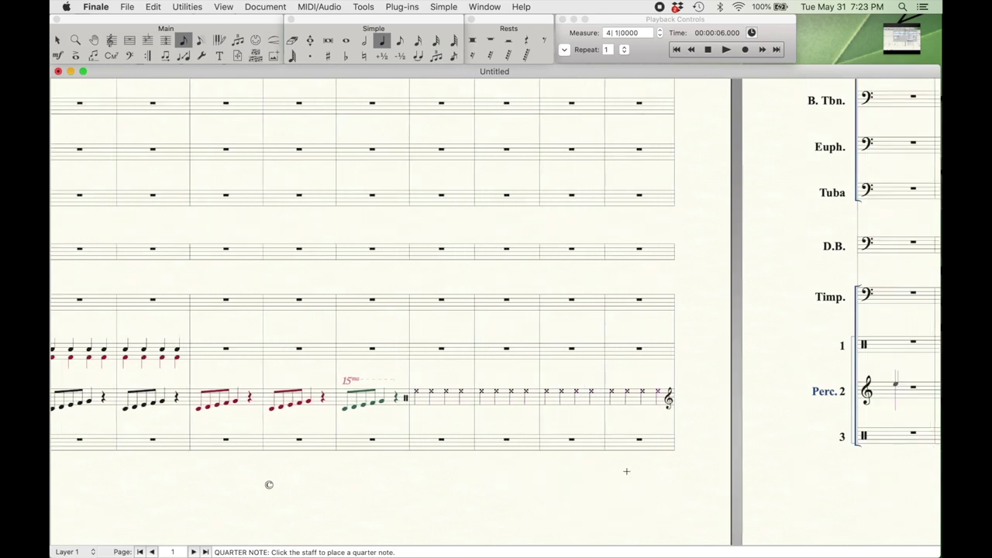
key(Return)
key(Return)
key(Return)
key(Return)
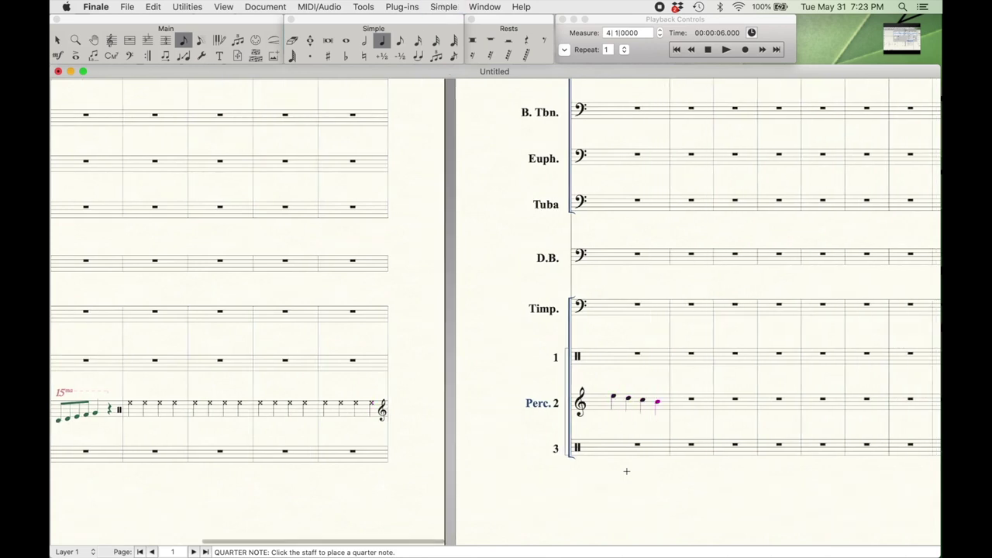
key(Return)
key(Return)
key(Return)
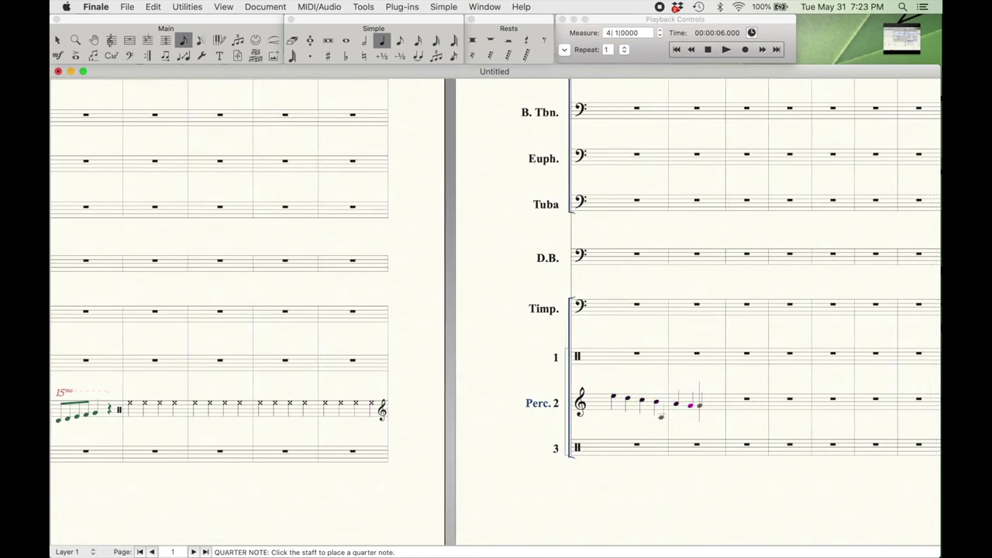
scroll(497, 310, left, 5)
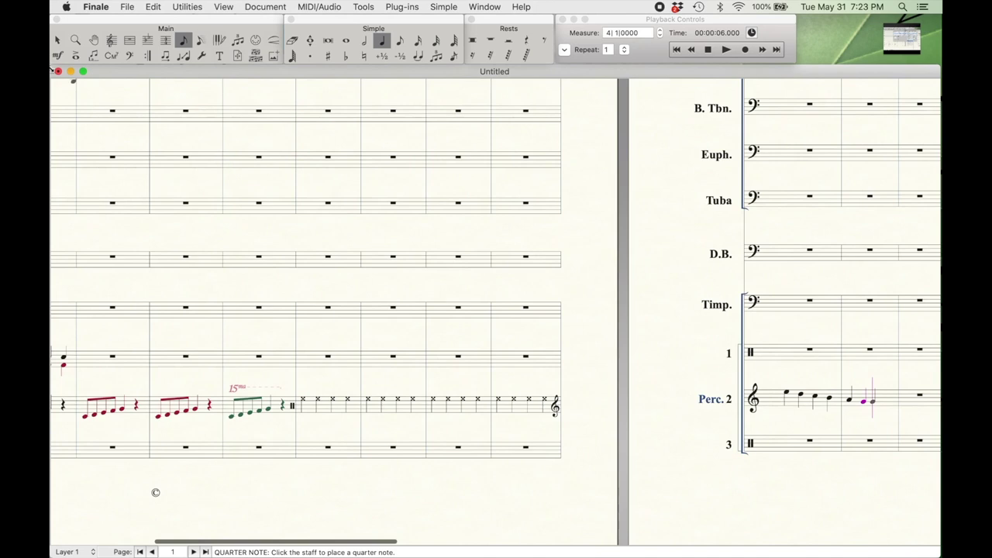
click(57, 40)
scroll(522, 215, right, 2)
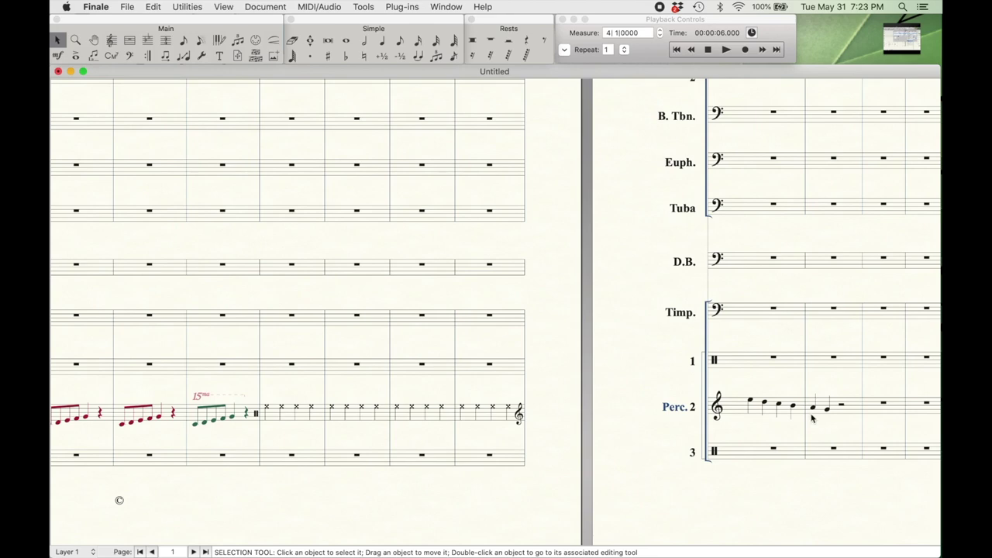
scroll(345, 425, left, 5)
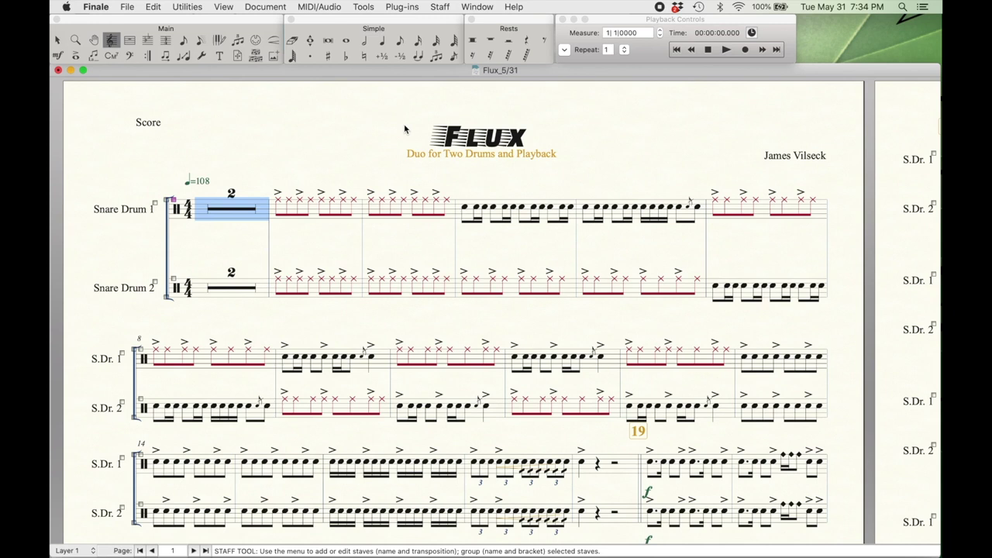
Create a 'Stick Click' miscellaneous expression and assign it to Snare Drum 1's first playing measure
click(58, 56)
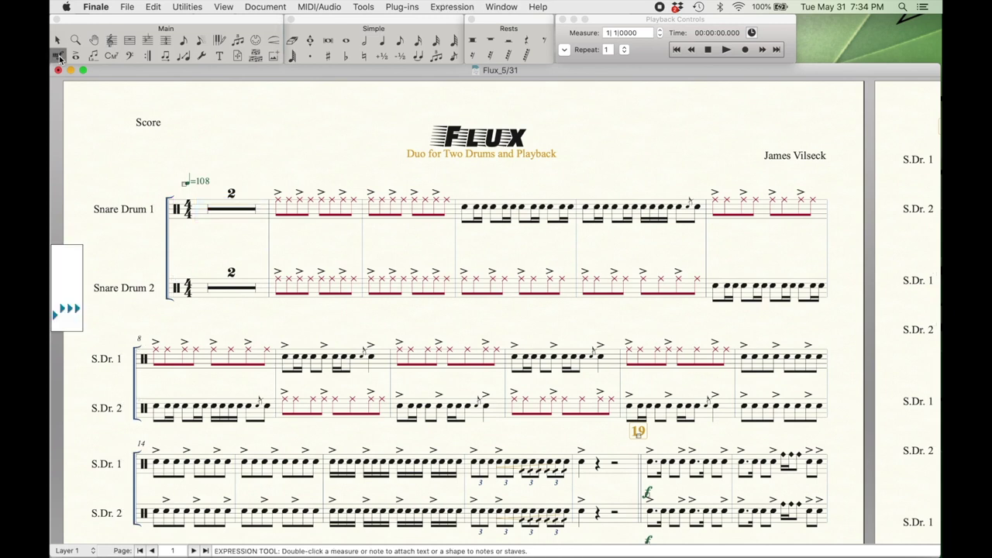
double_click(277, 202)
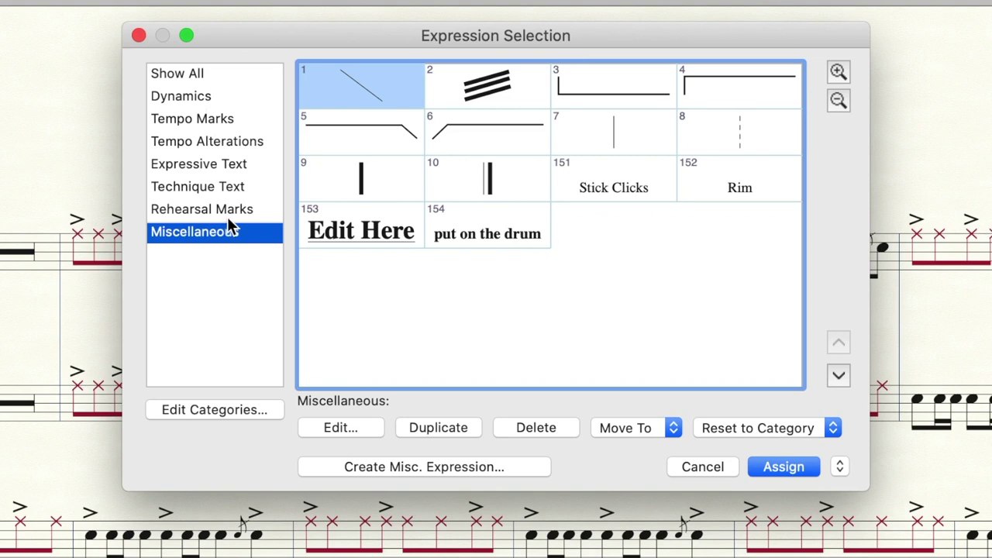
click(418, 466)
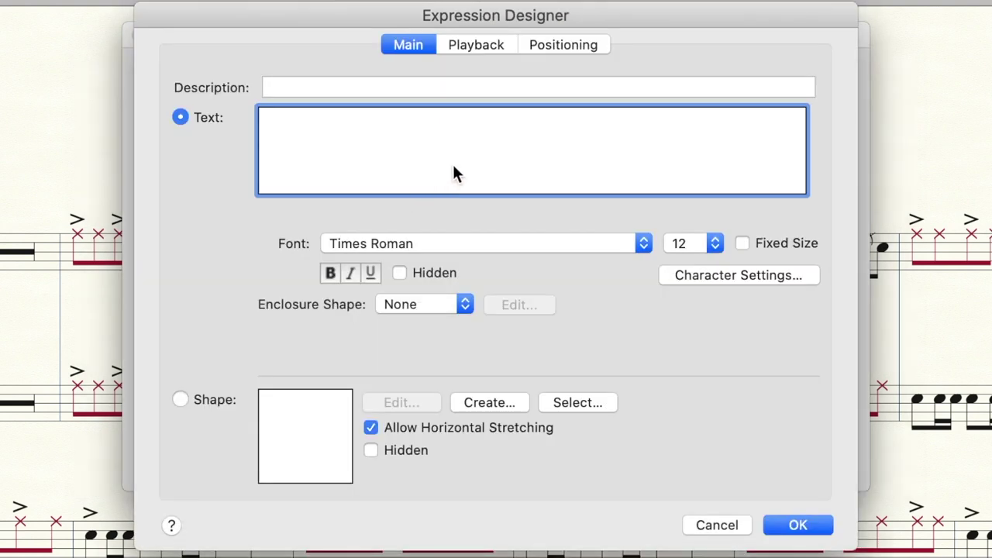
text(Stick Click)
click(805, 530)
click(783, 467)
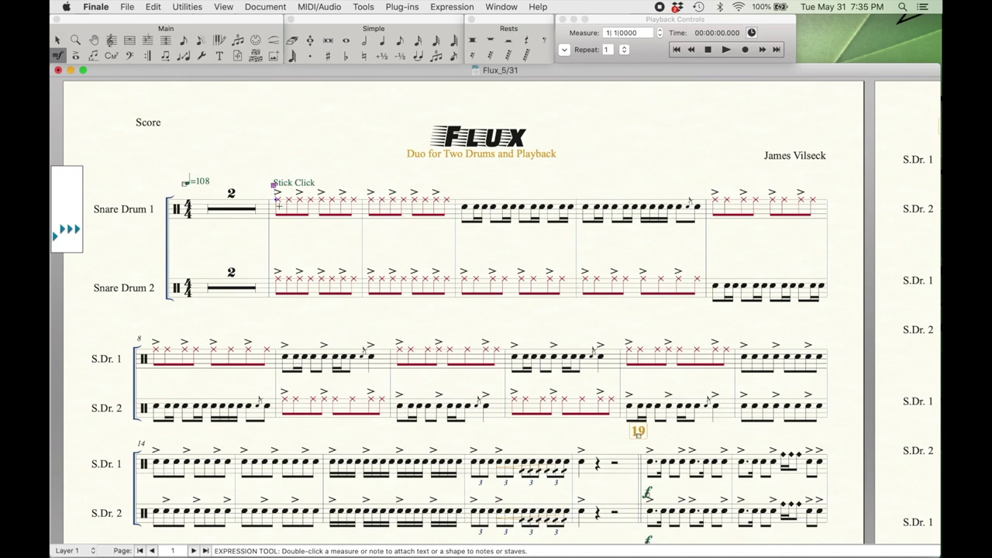
click(58, 39)
Move Snare Drum 1's Stick Click measure to the next system and back
click(320, 201)
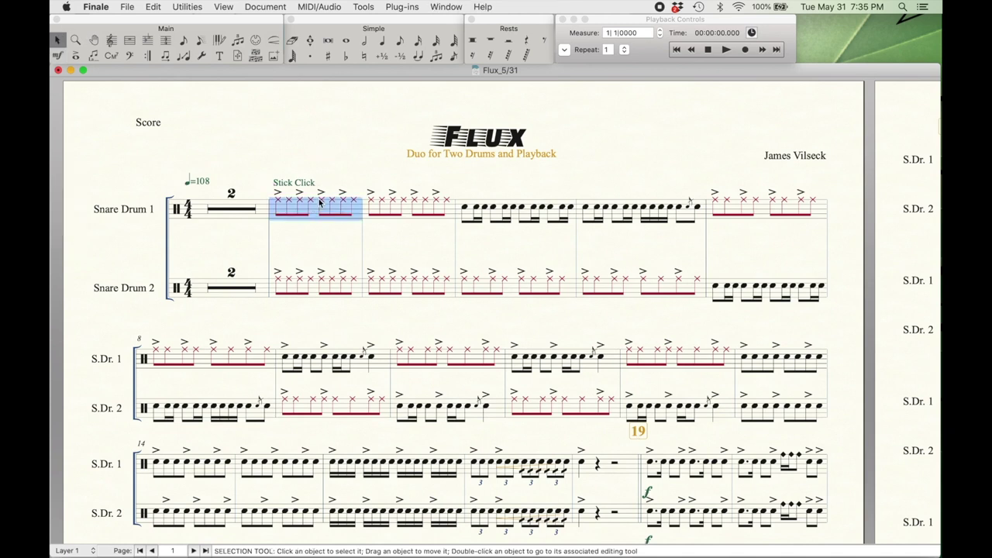
key(super+Down)
key(super+Up)
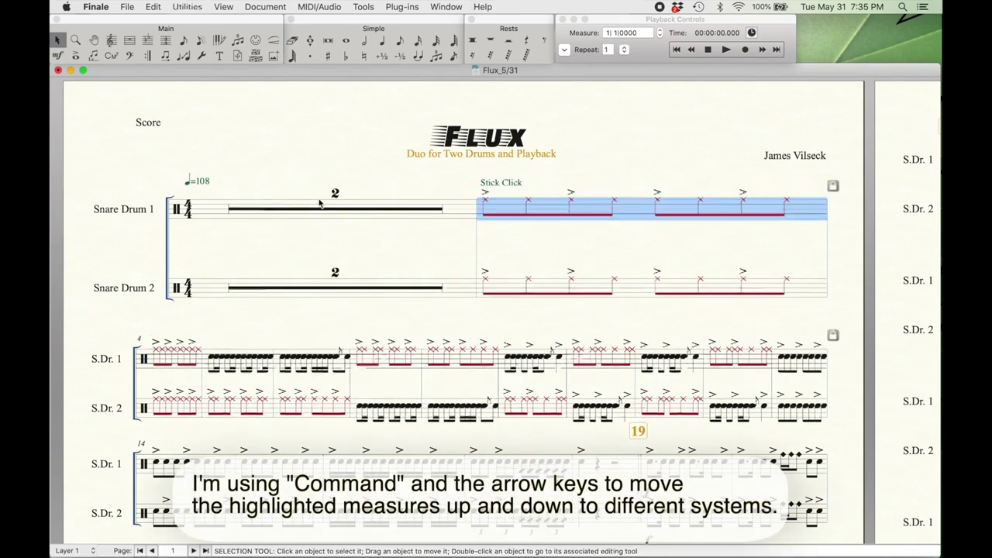
key(super+Down)
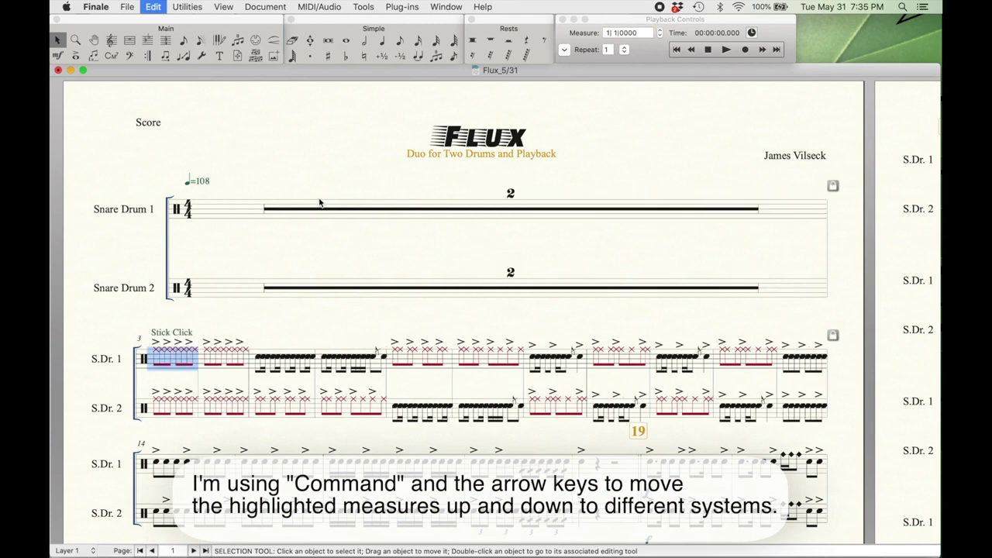
key(super+Up)
click(335, 169)
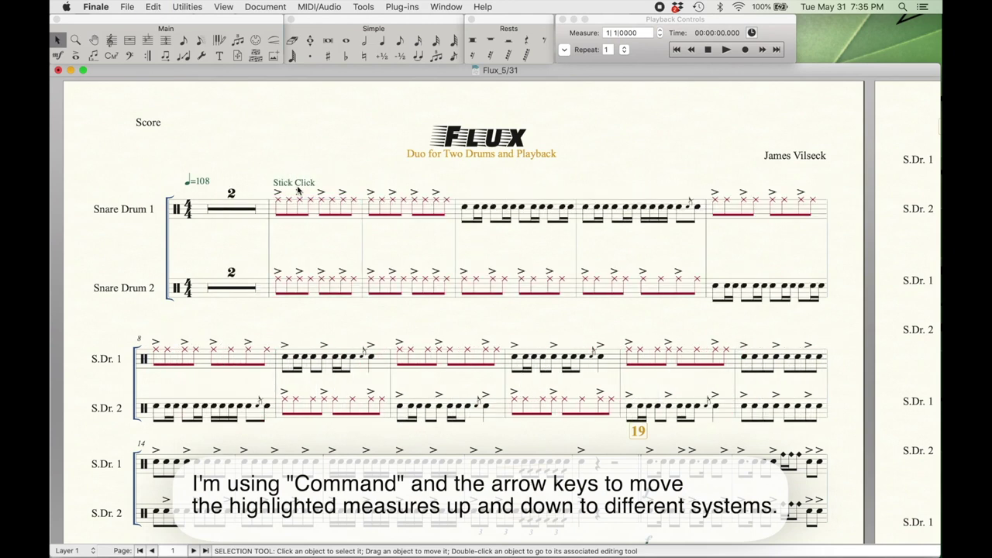
Add a 'Stick Click' text block and drag it just above Snare Drum 2
click(219, 56)
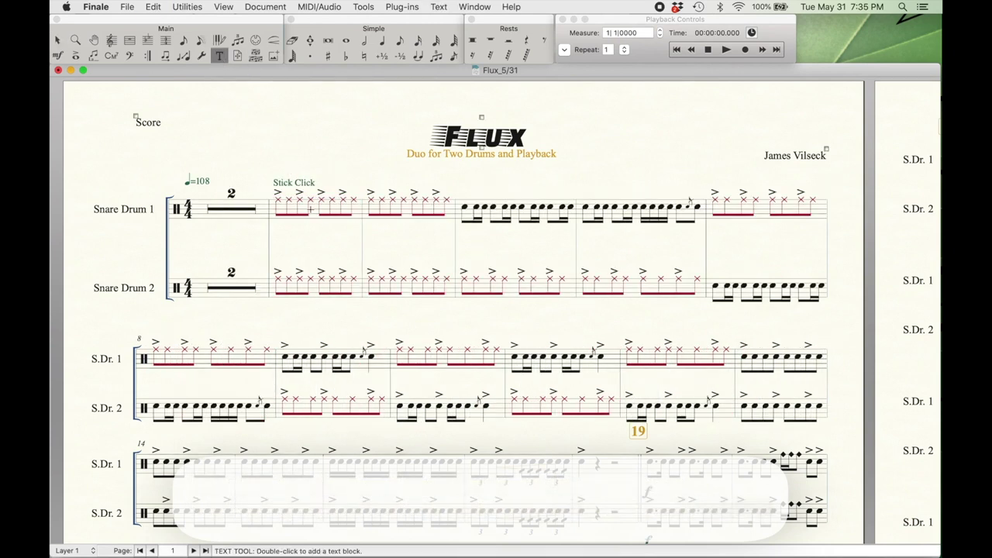
double_click(280, 232)
text(Stick Click)
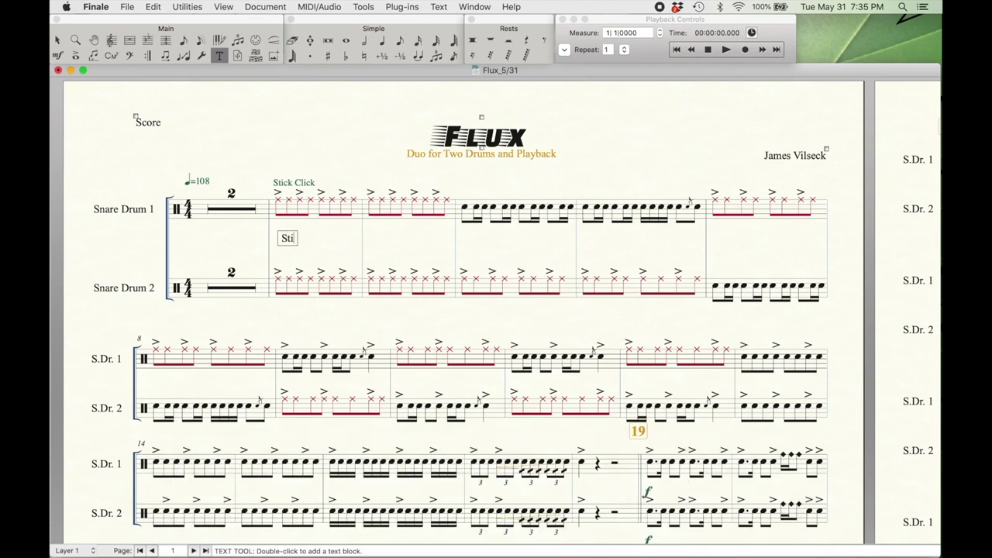
key(Return)
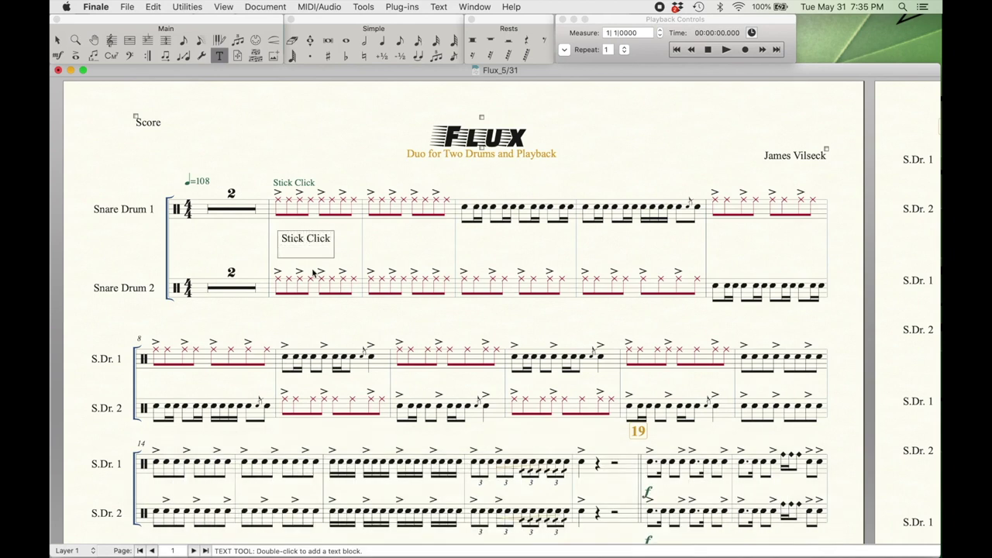
click(57, 39)
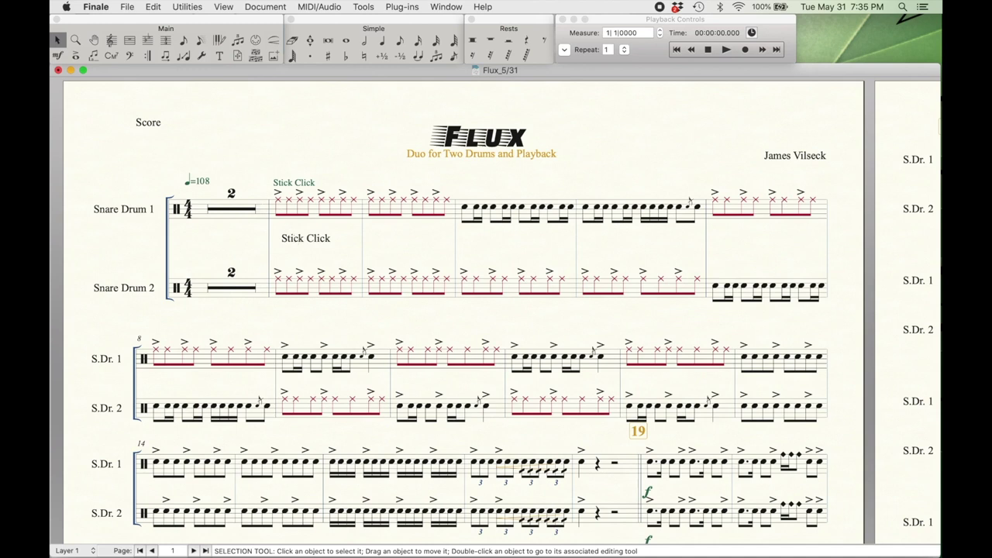
drag(290, 237, 283, 260)
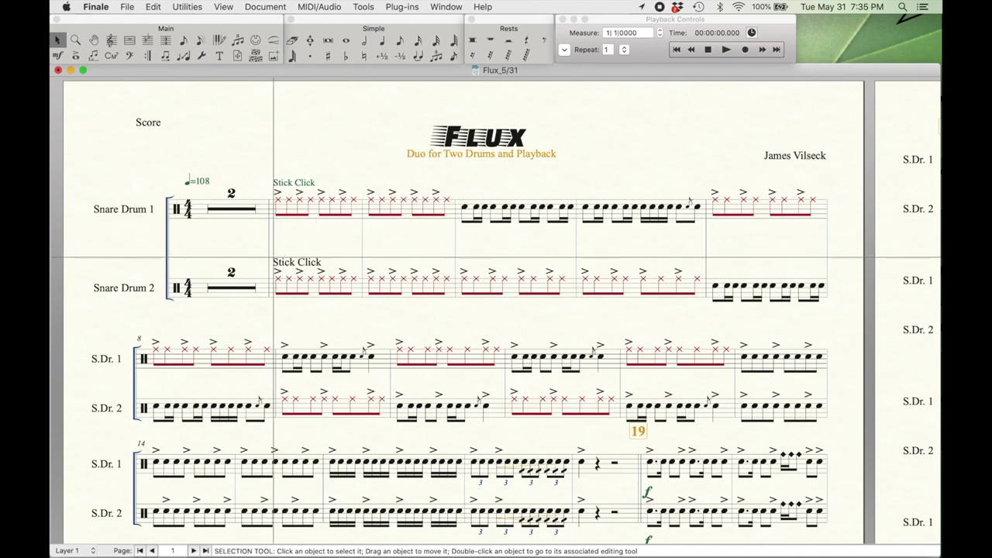
Shift Snare Drum 2's measures down and back, then delete the stray Stick Click text
click(310, 297)
key(Down)
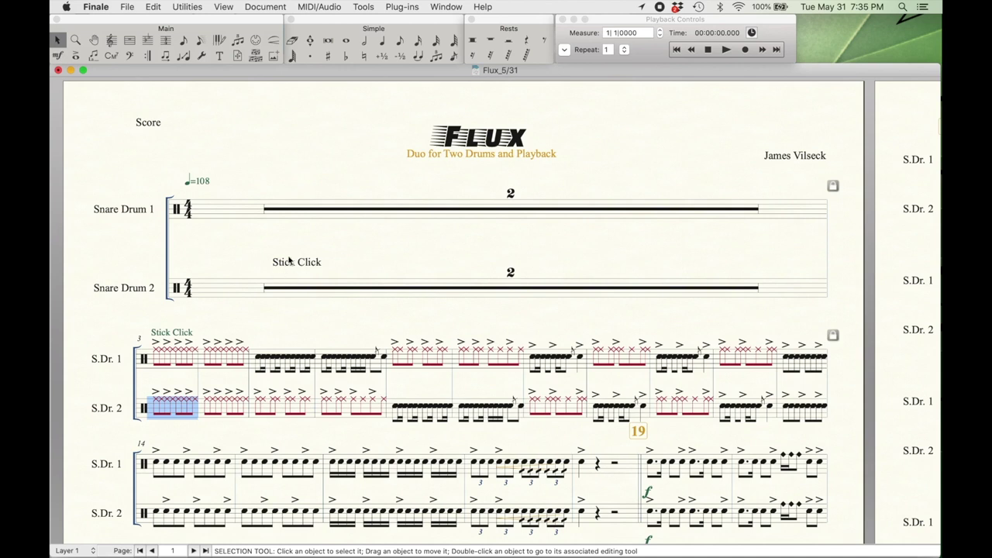
key(Up)
click(297, 262)
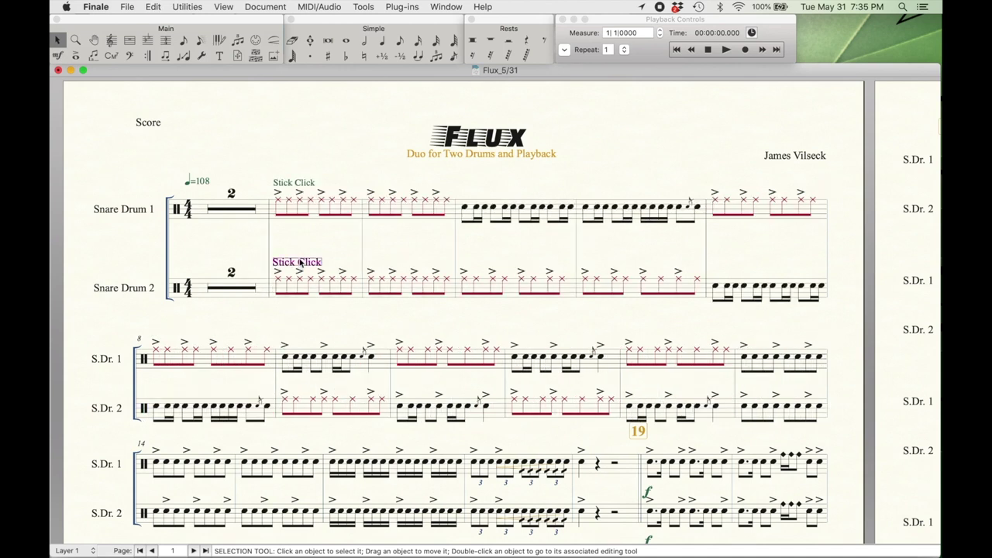
key(Delete)
Set Snare Drum 1's staff to '1-line with Full Barline' in Score Manager, then close it
click(458, 6)
click(481, 145)
click(646, 111)
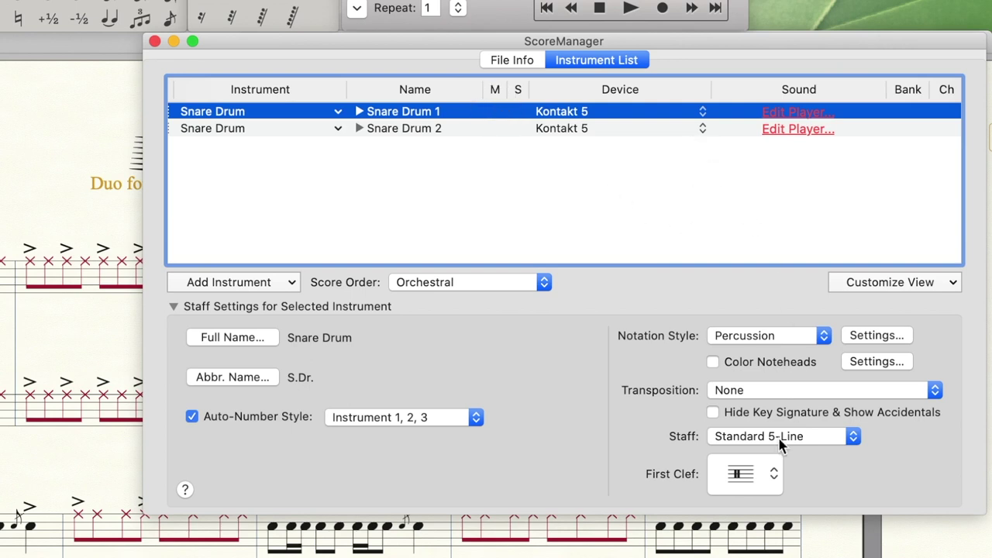
click(748, 437)
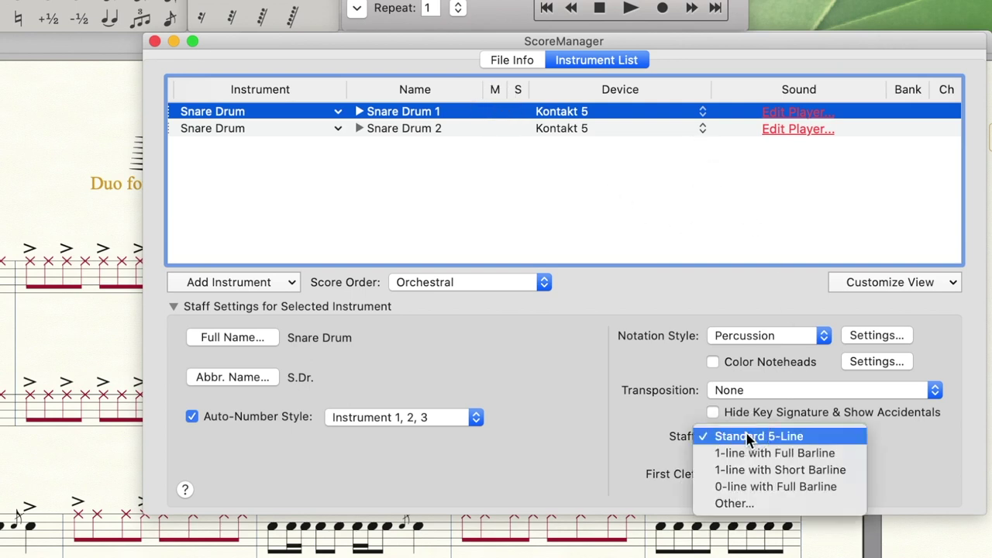
click(760, 454)
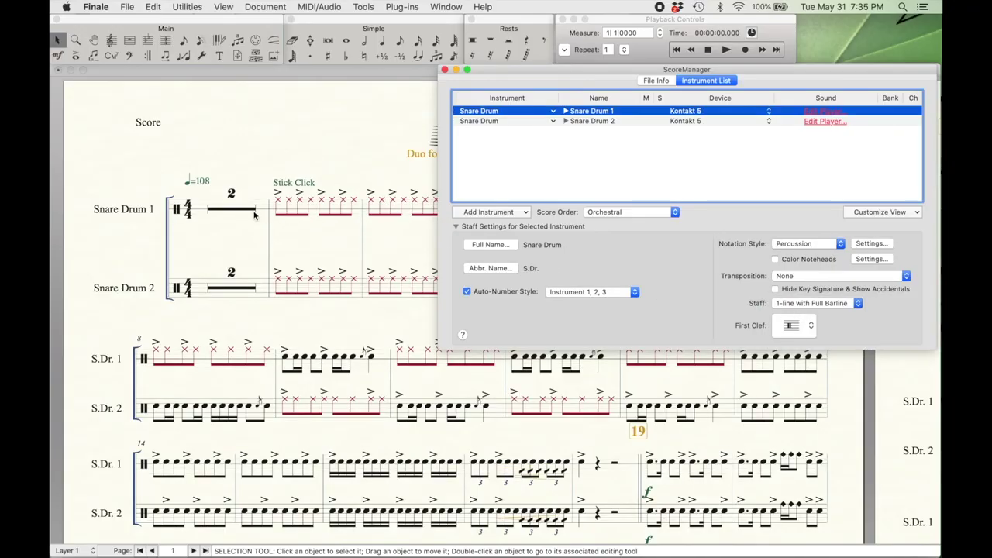
click(446, 69)
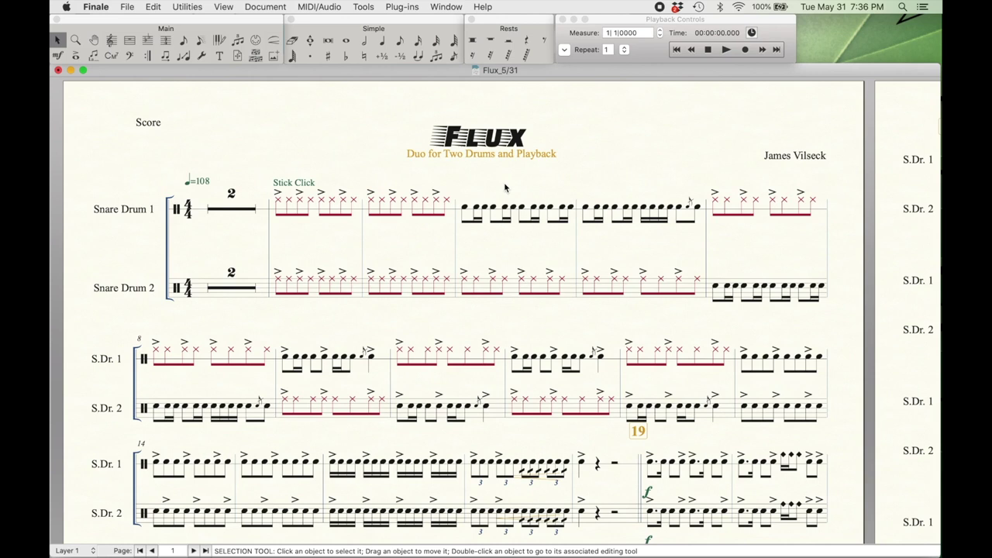
Set stem direction to Always Up for both Snare Drum 1 and Snare Drum 2 staves
click(111, 41)
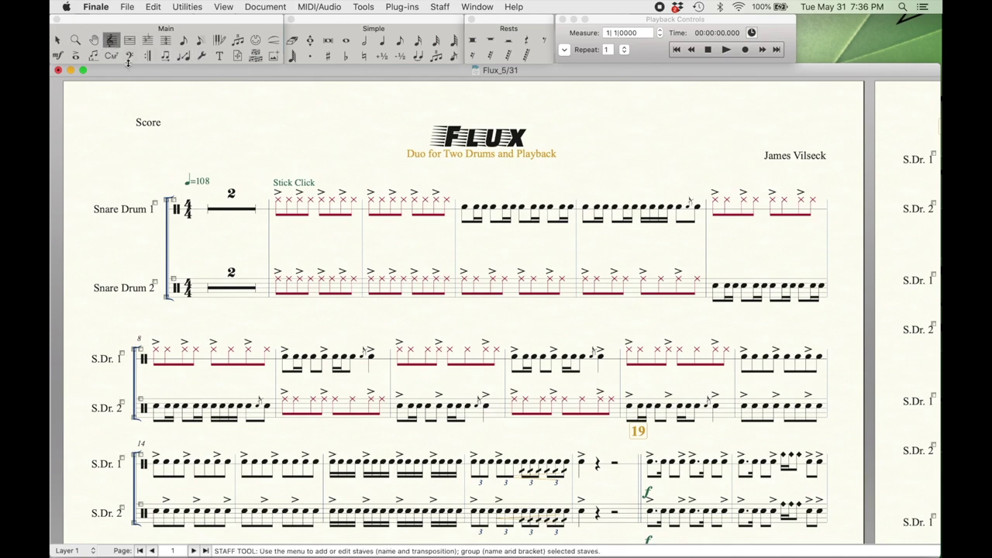
double_click(276, 211)
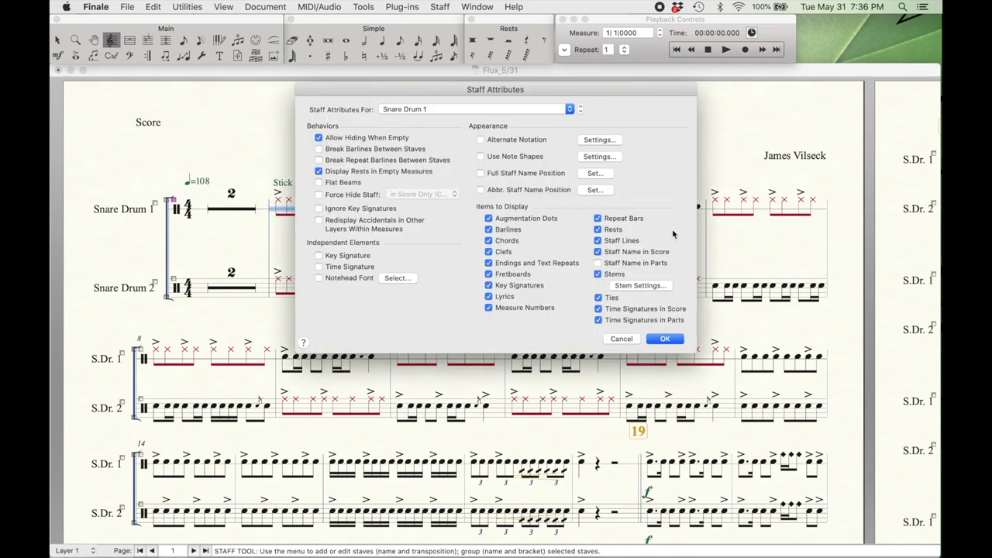
click(640, 286)
click(434, 123)
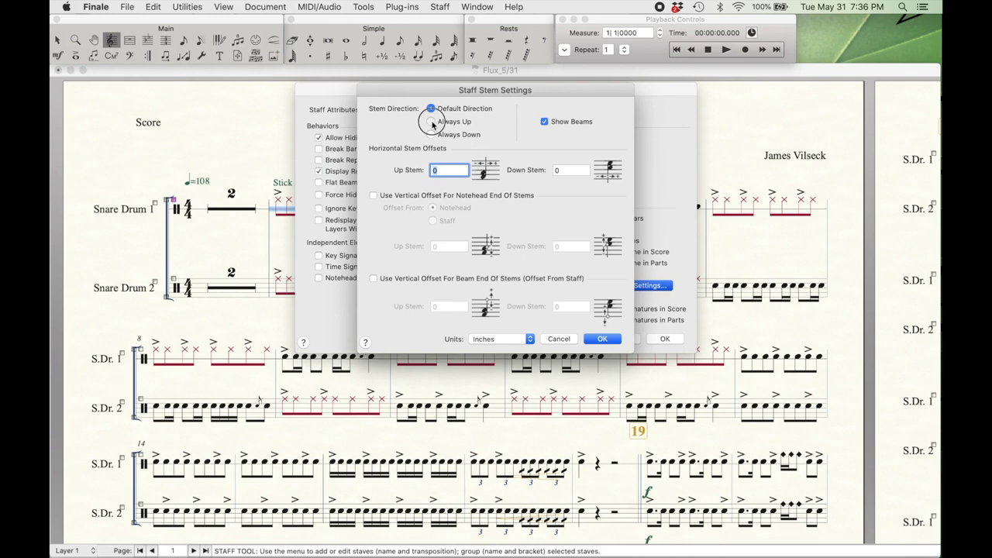
click(603, 339)
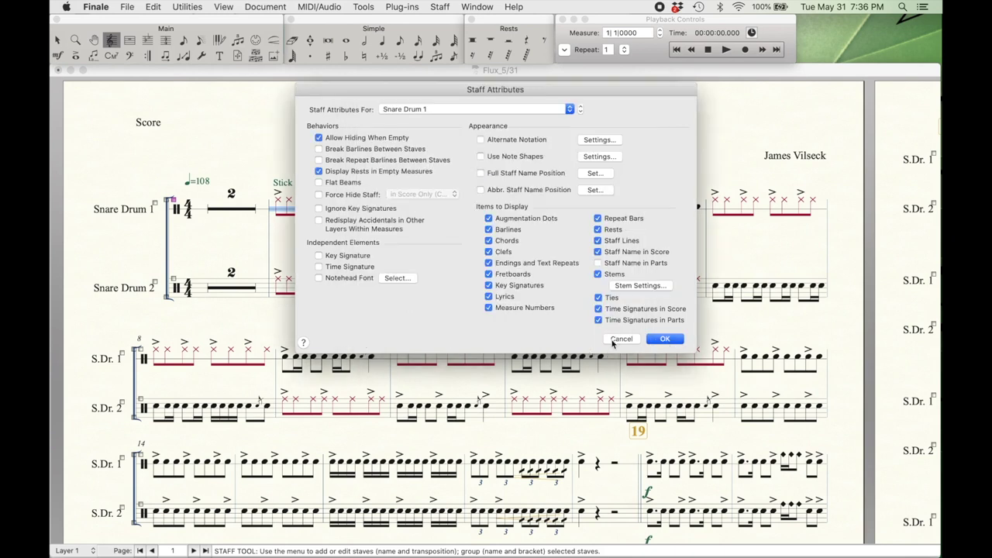
click(651, 340)
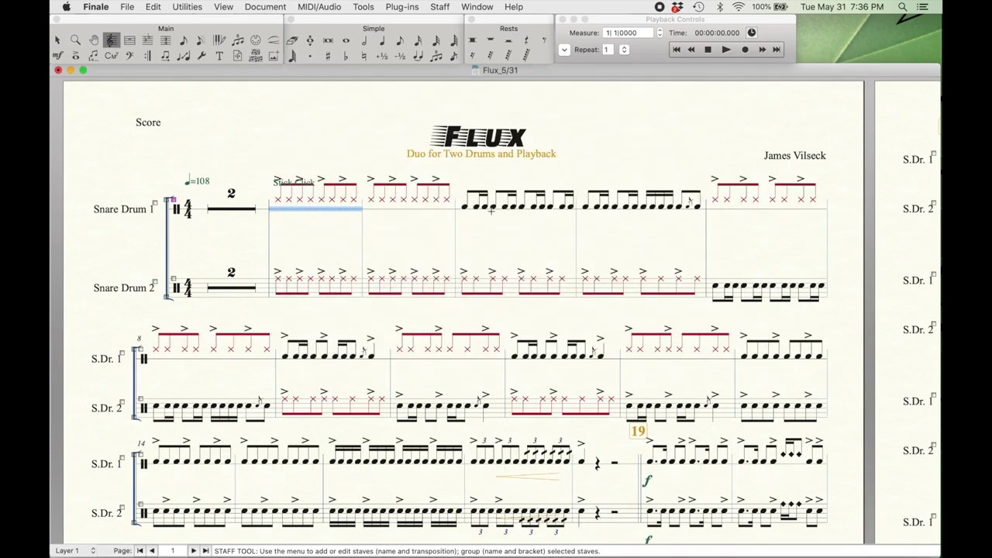
double_click(313, 287)
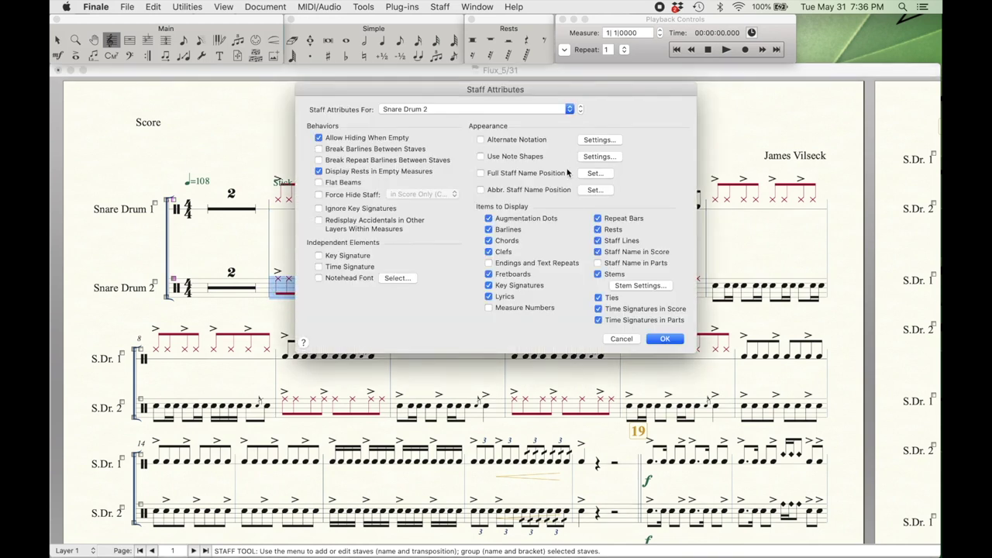
click(641, 285)
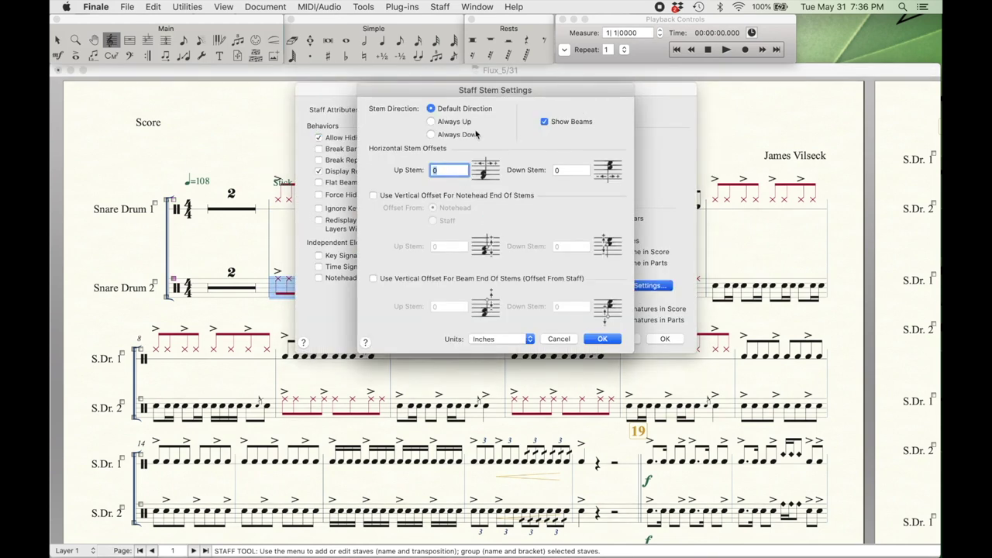
click(434, 122)
click(603, 340)
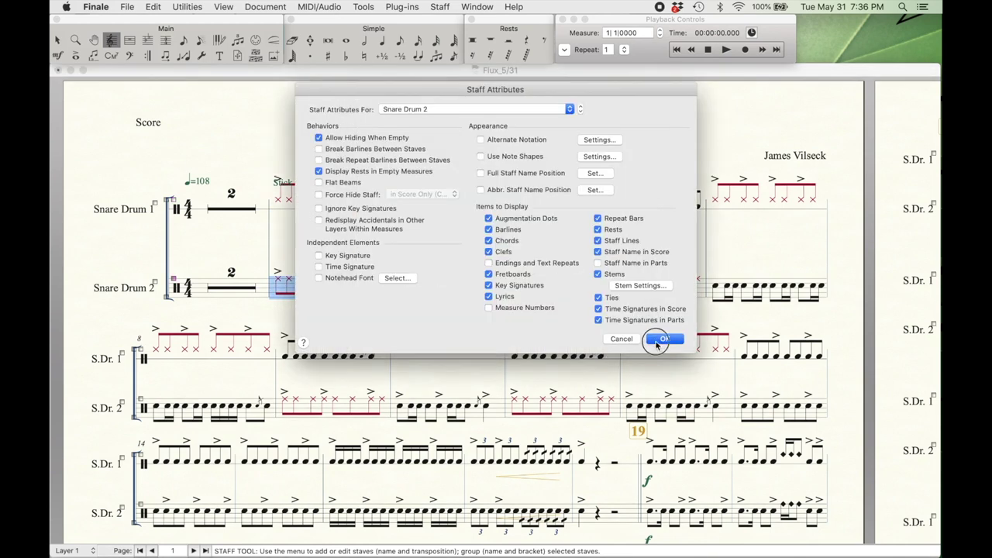
click(664, 339)
Make Snare Drum 2 a 1-line staff in Score Manager and close it
click(479, 6)
click(497, 143)
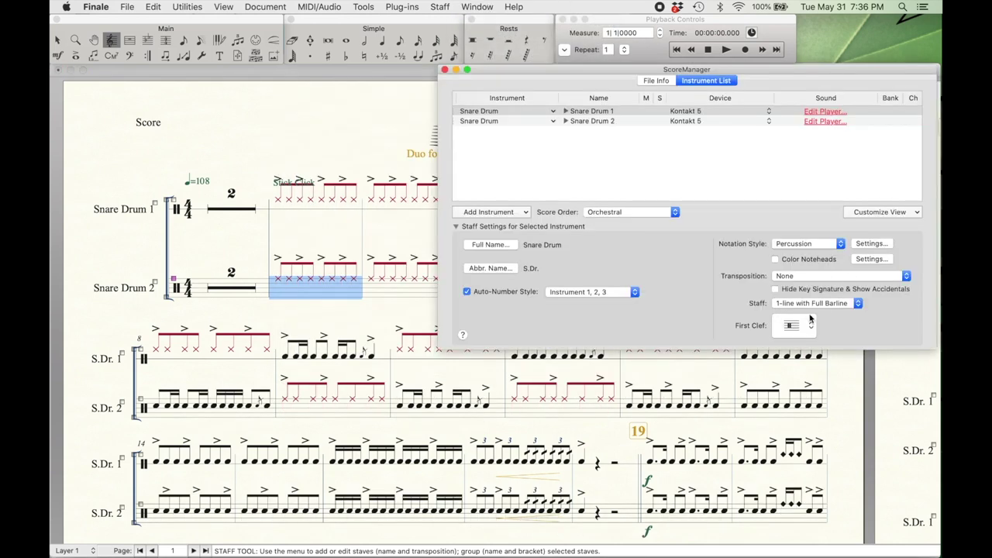
click(627, 122)
click(827, 301)
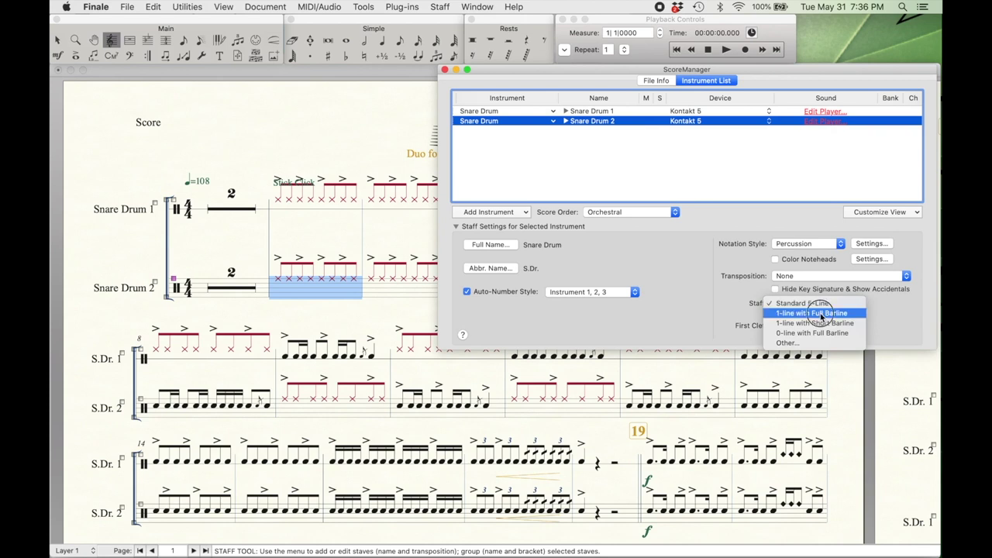
click(814, 313)
click(445, 69)
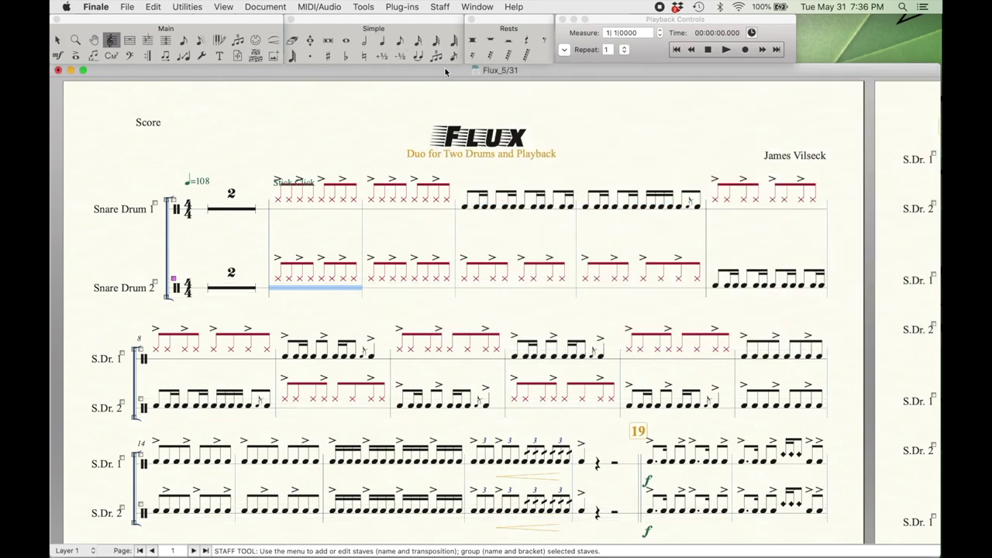
click(58, 56)
Drag the Stick Click expression slightly higher above Snare Drum 1
drag(273, 184, 273, 174)
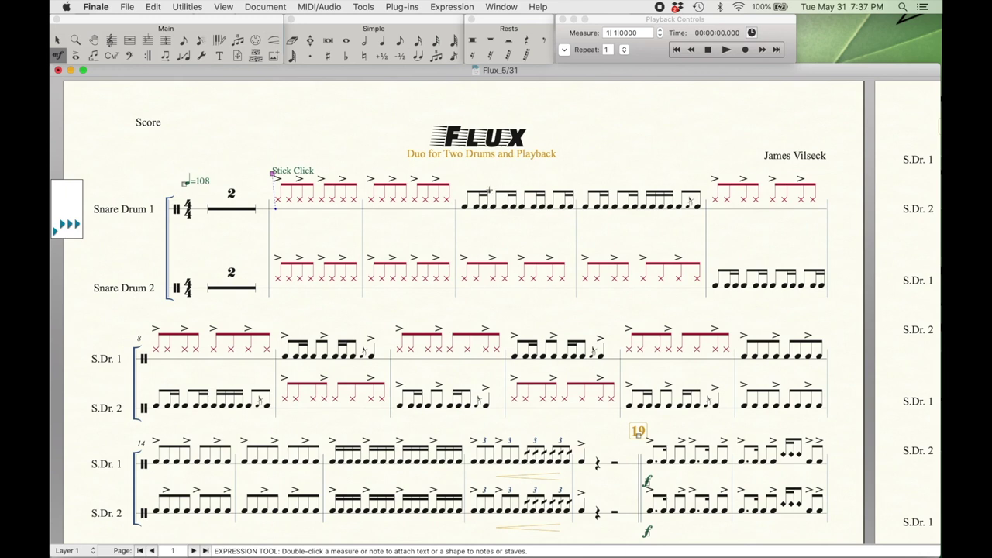
click(76, 56)
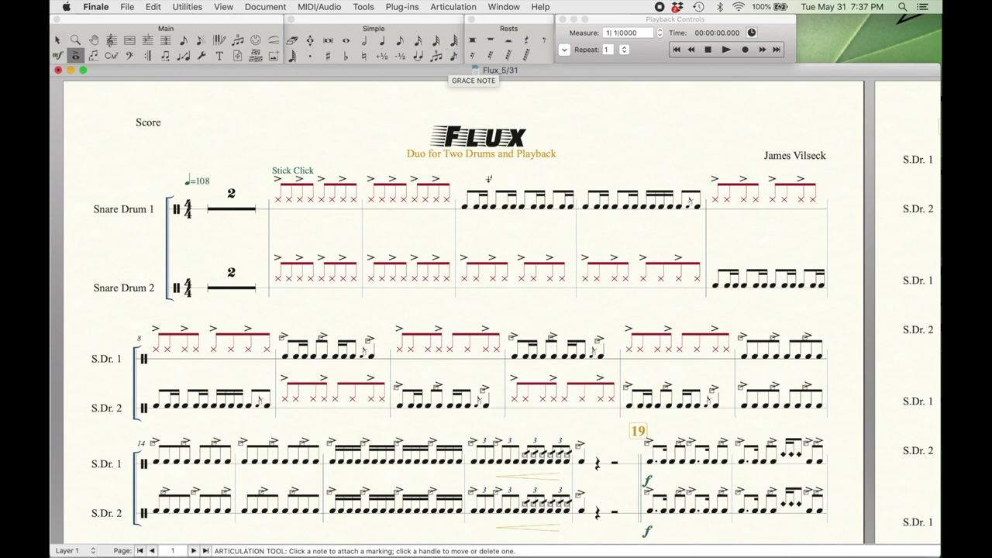
Add accent marks to several Snare Drum 1 notes across two measures
click(464, 206)
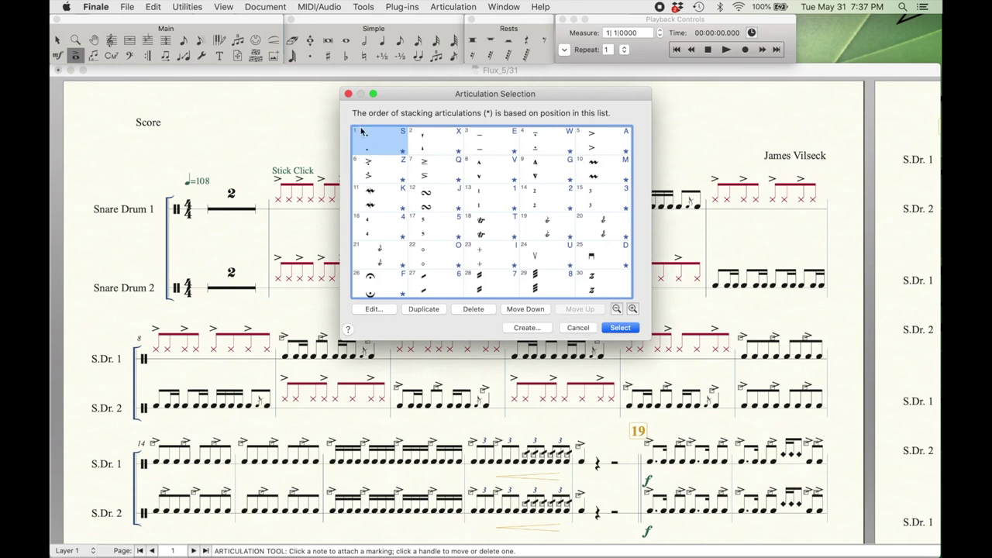
click(593, 149)
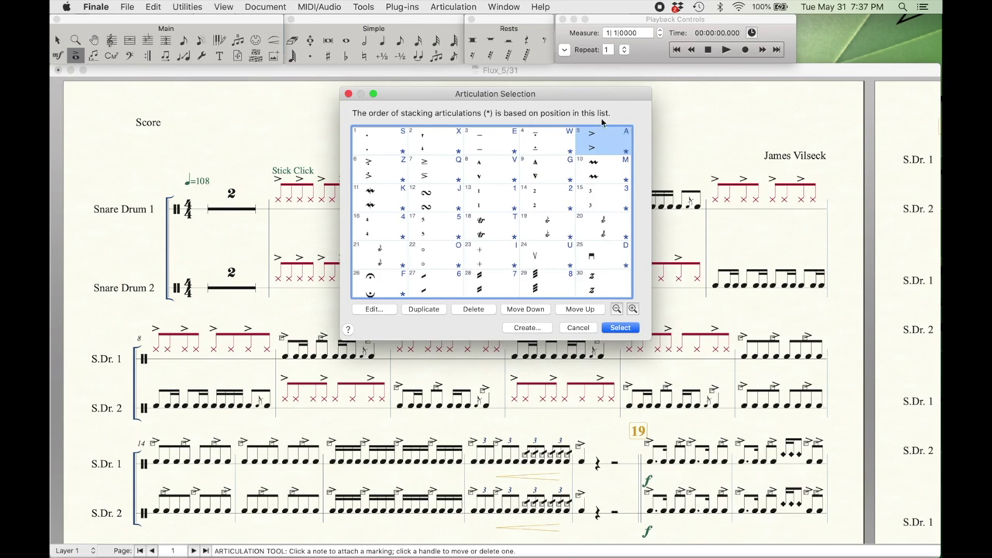
click(620, 327)
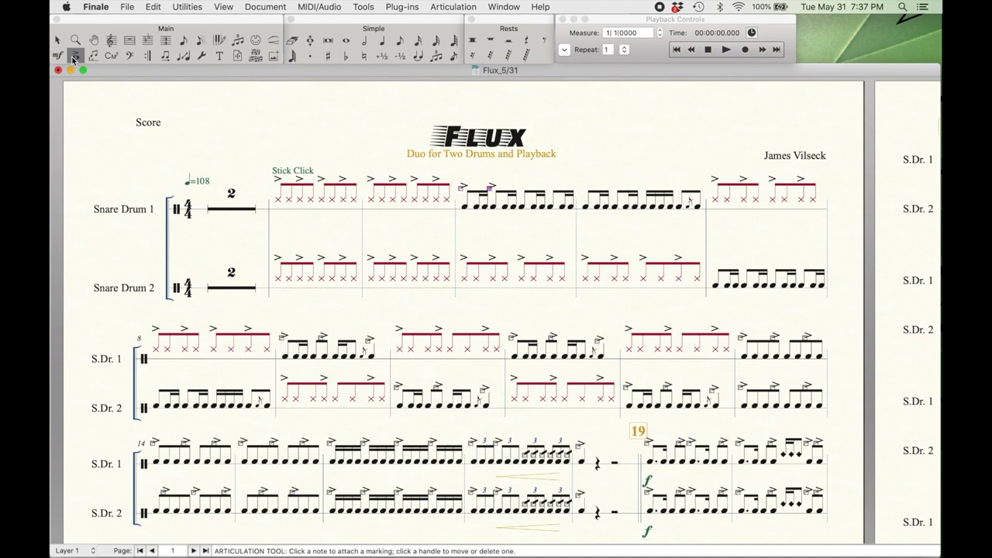
click(520, 206)
click(549, 206)
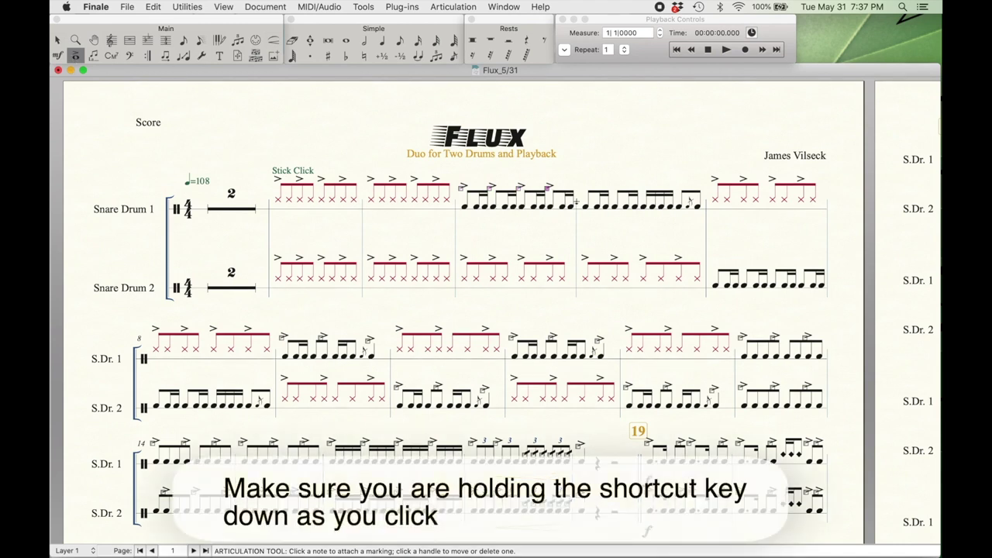
click(596, 204)
click(619, 206)
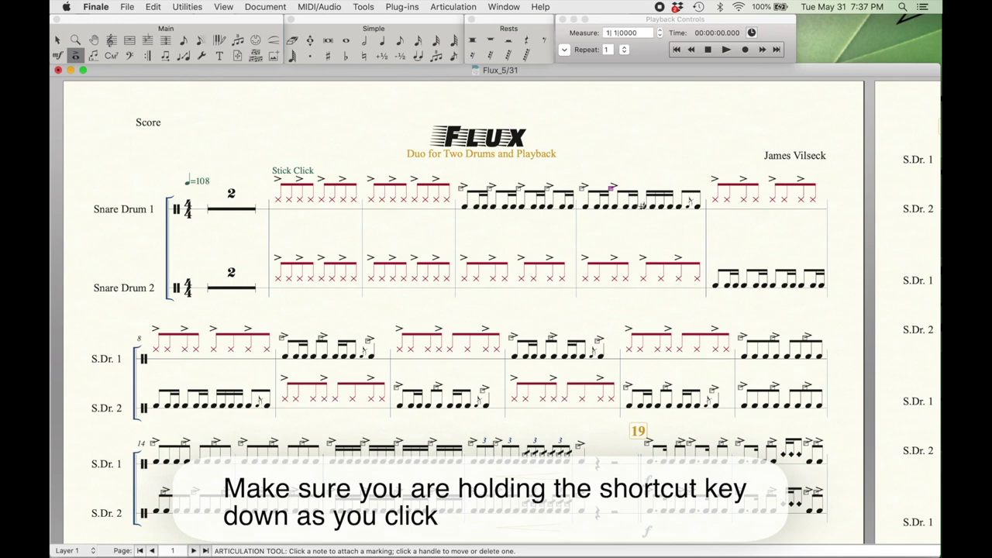
click(696, 203)
Accent Snare Drum 2 notes in its last first-system measure and the second system
click(713, 281)
click(743, 286)
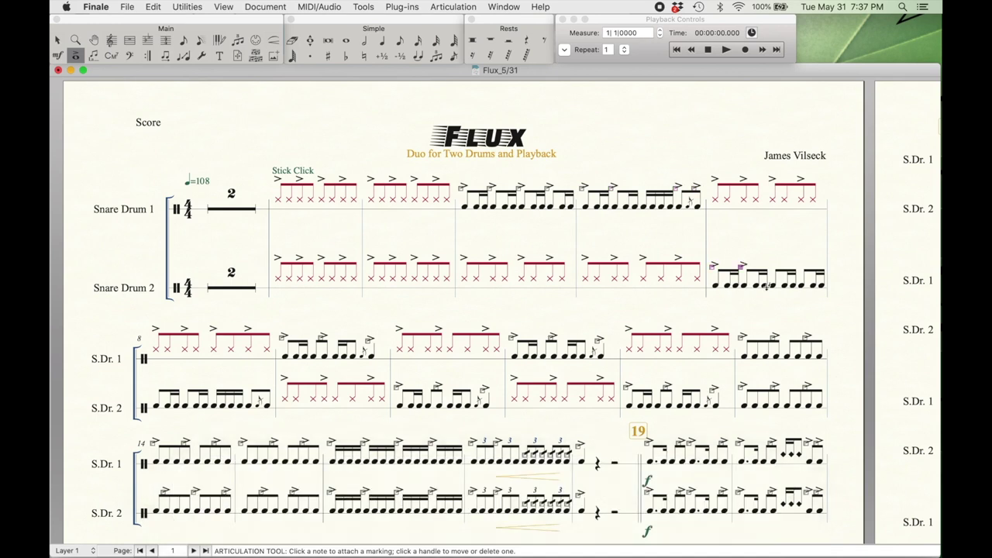
click(770, 286)
click(157, 408)
click(184, 408)
click(253, 398)
drag(247, 386, 274, 421)
drag(241, 379, 280, 420)
click(284, 371)
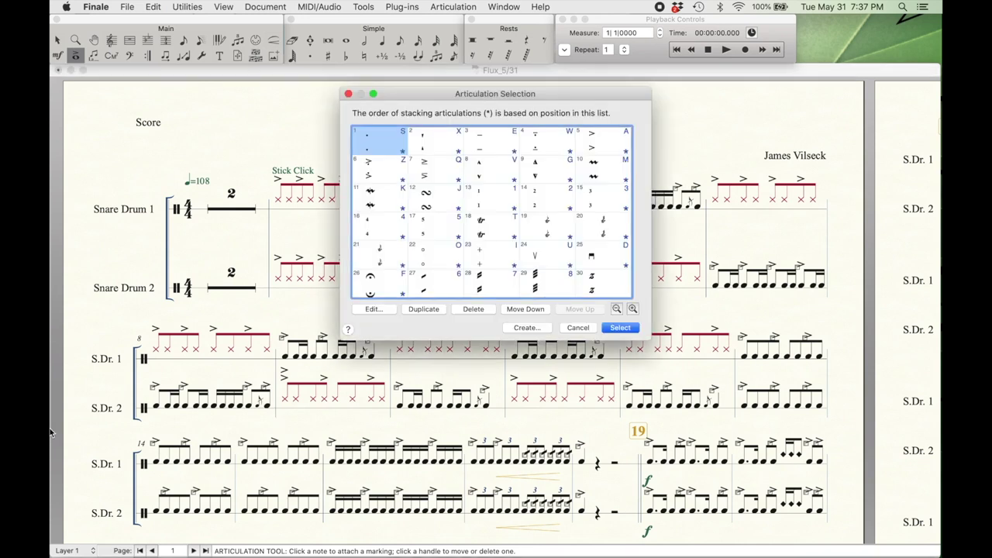
Check the layer list and articulation choices without changes, leaving the score on Layer 1
click(585, 326)
click(92, 551)
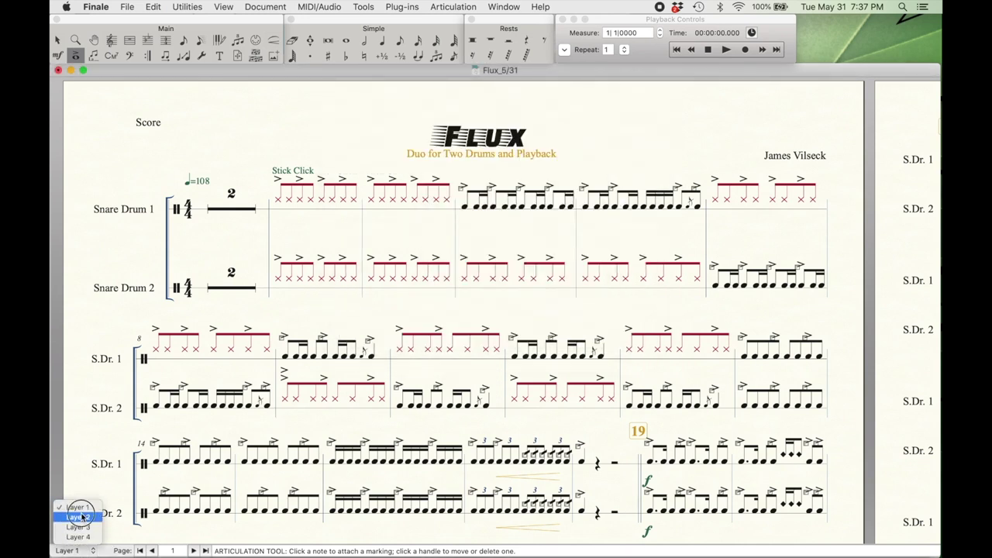
click(74, 505)
key(super+alt+2)
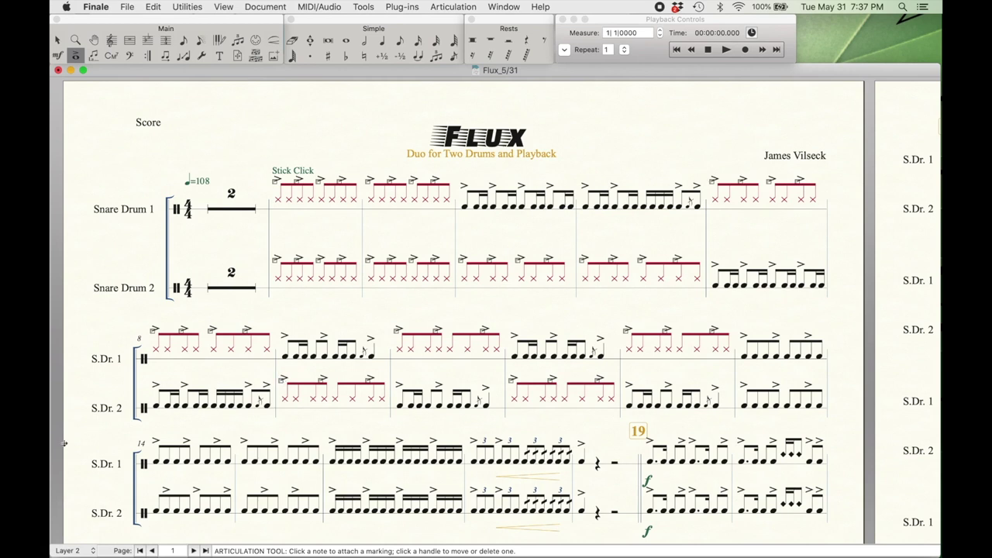
click(70, 550)
click(74, 505)
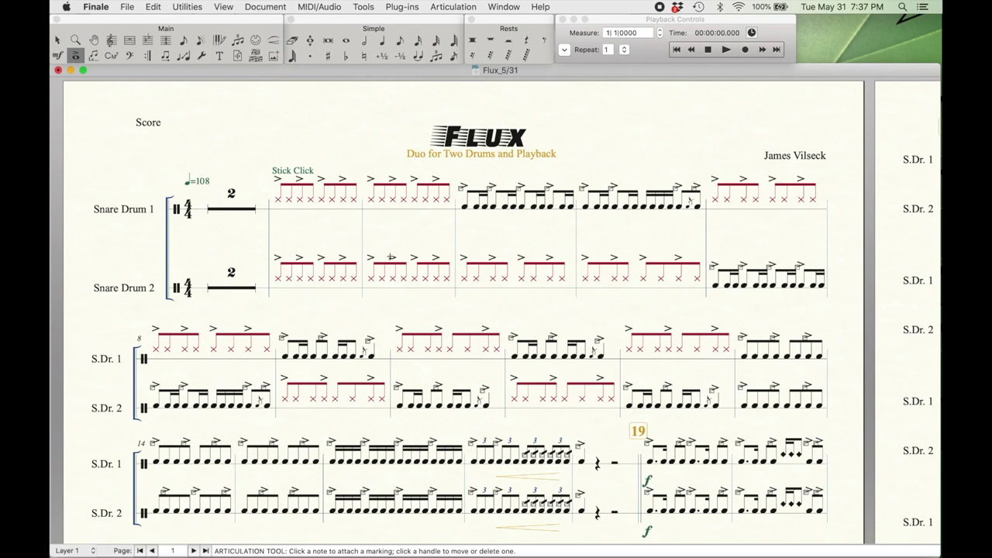
scroll(392, 257, right, 3)
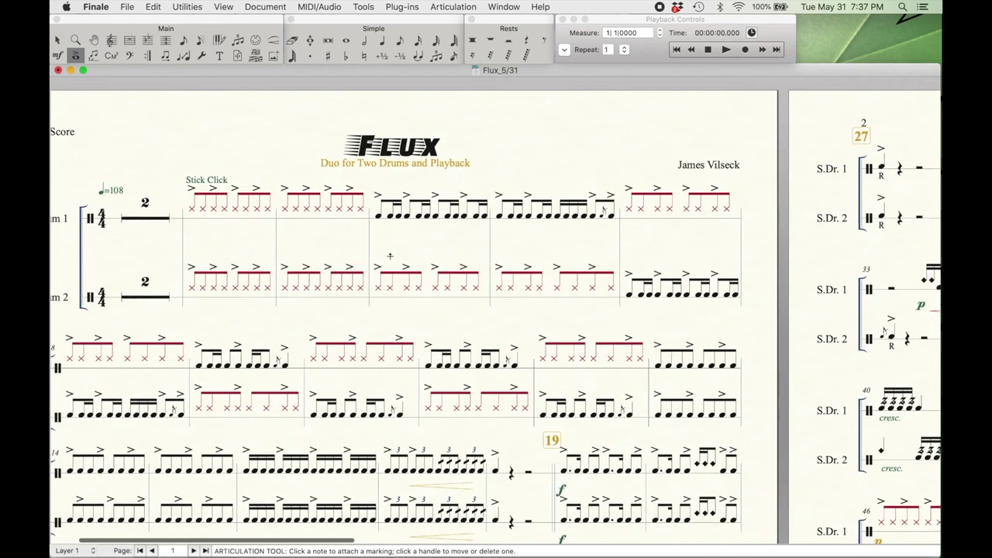
scroll(390, 256, left, 3)
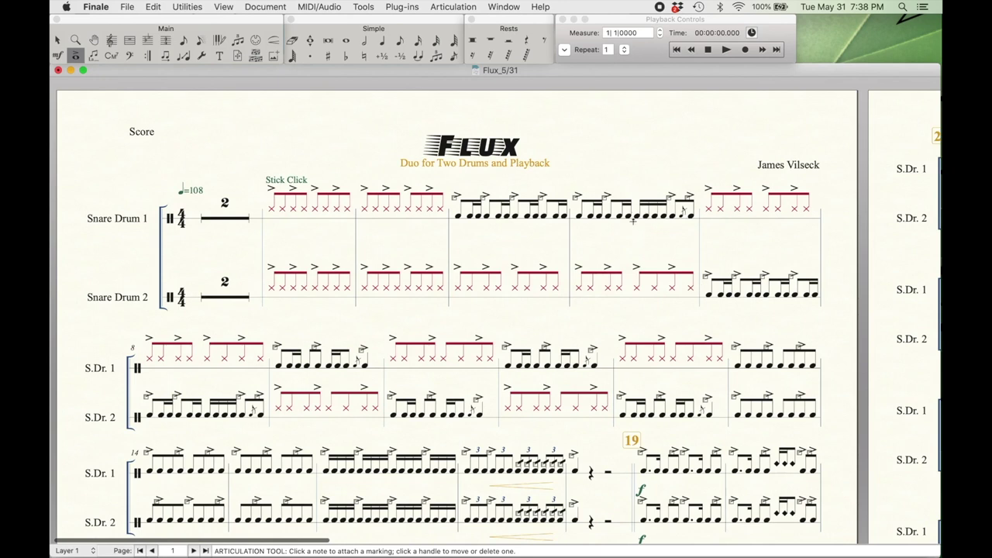
click(637, 217)
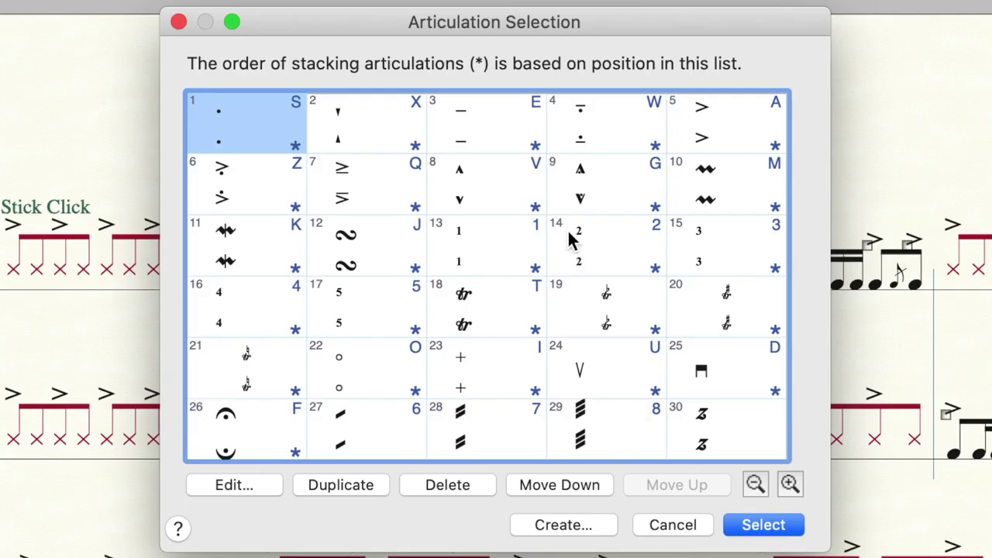
scroll(525, 190, down, 3)
click(730, 243)
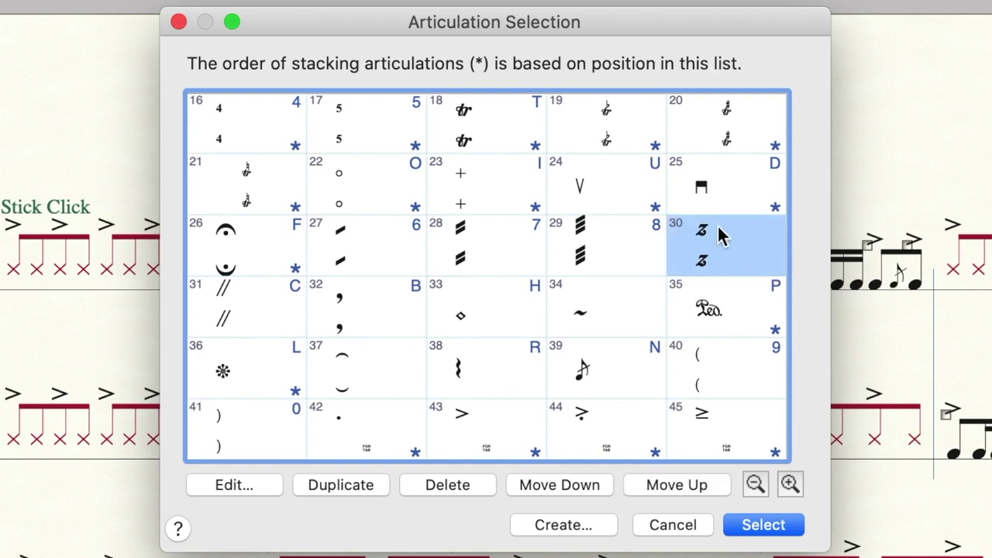
click(672, 526)
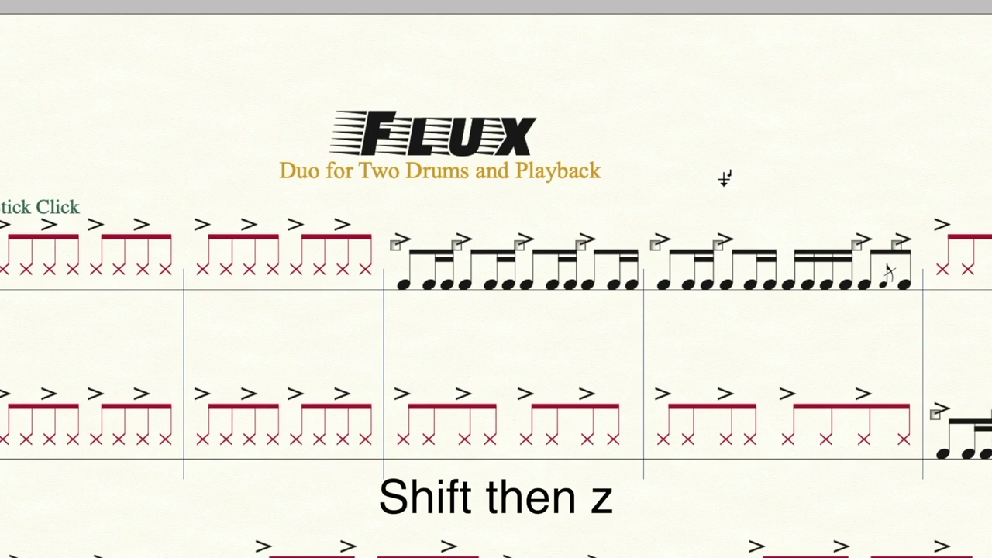
Add the z buzz-roll articulation (30) to four sixteenth notes in Snare Drum 1's measure 6
key(shift+z)
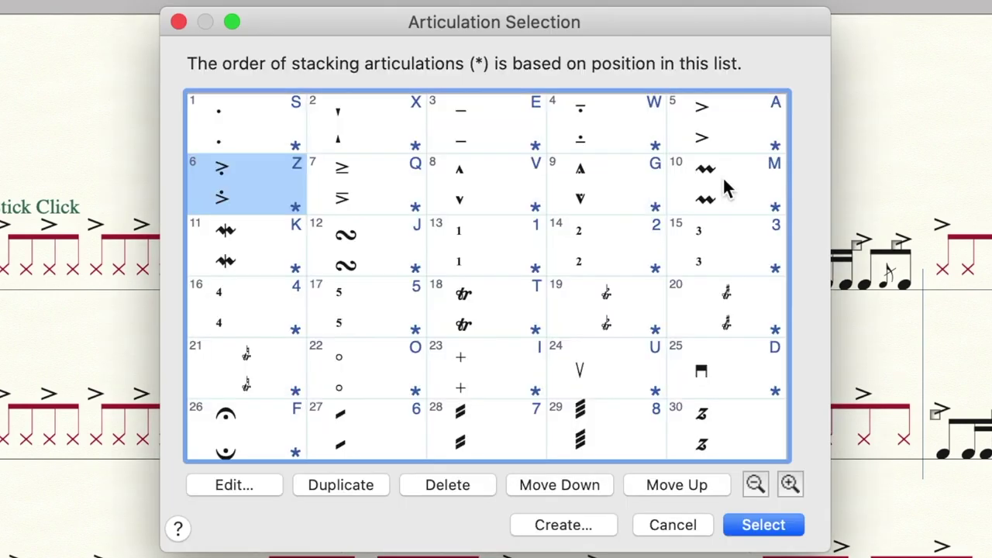
click(746, 431)
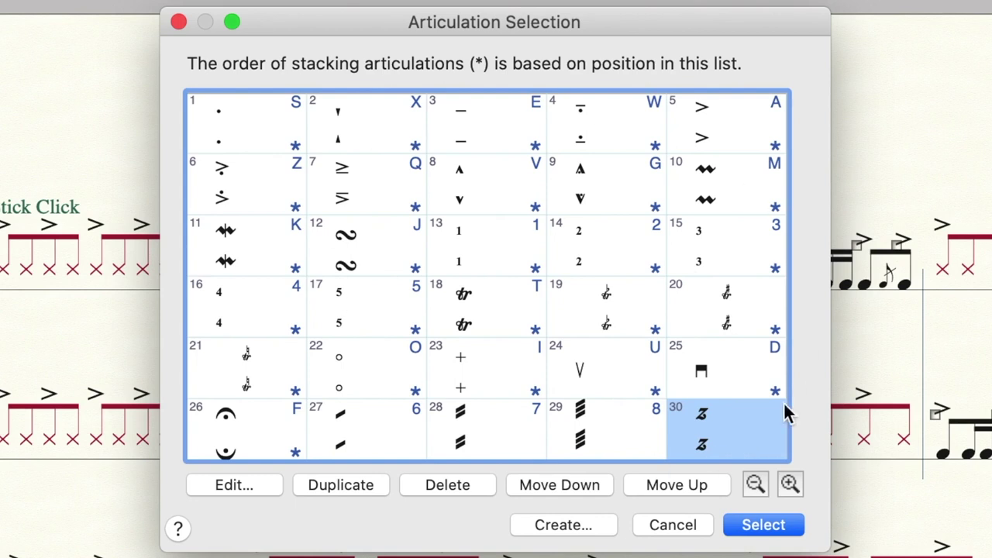
click(775, 525)
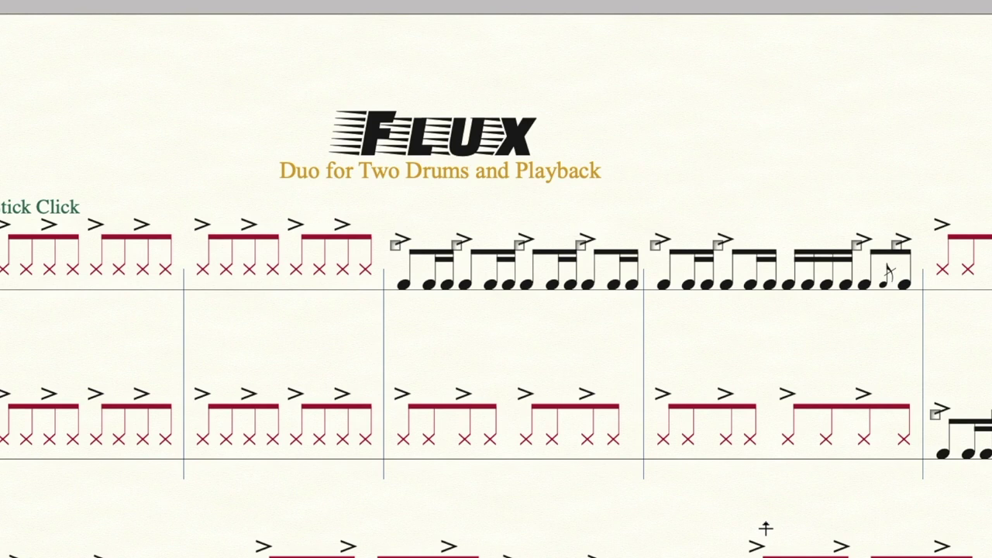
click(788, 277)
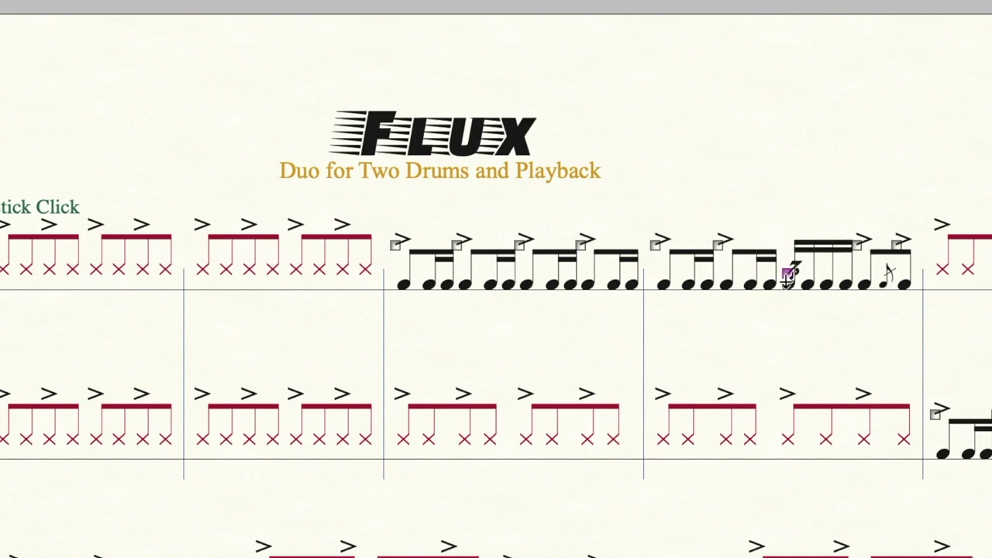
click(809, 283)
click(826, 284)
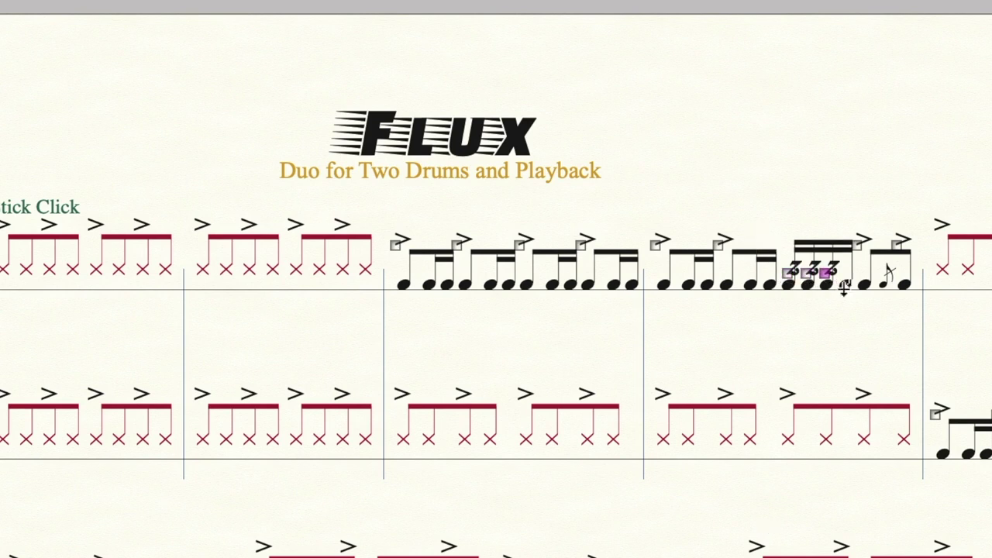
click(845, 286)
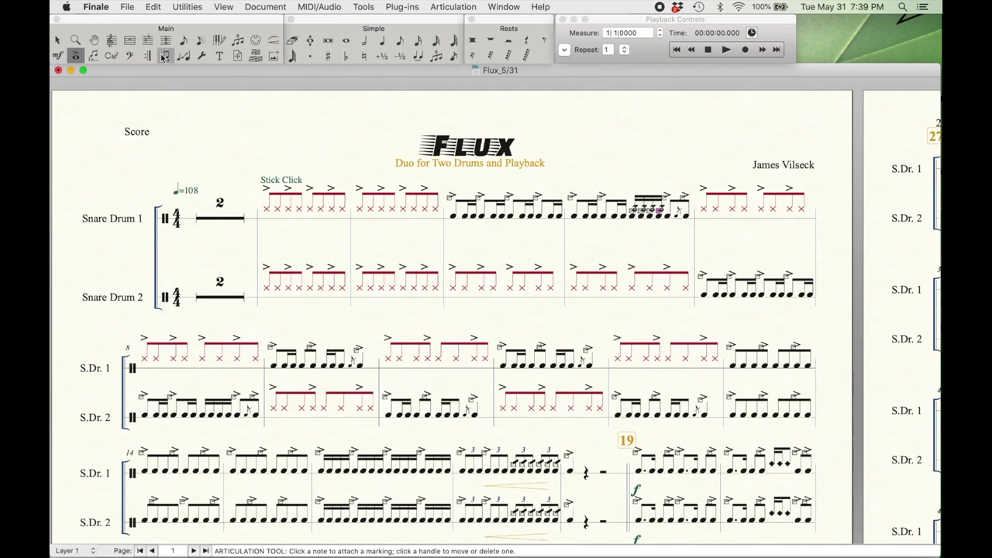
Open the Lyrics window on Verse 1, showing the R/L sticking string
click(93, 55)
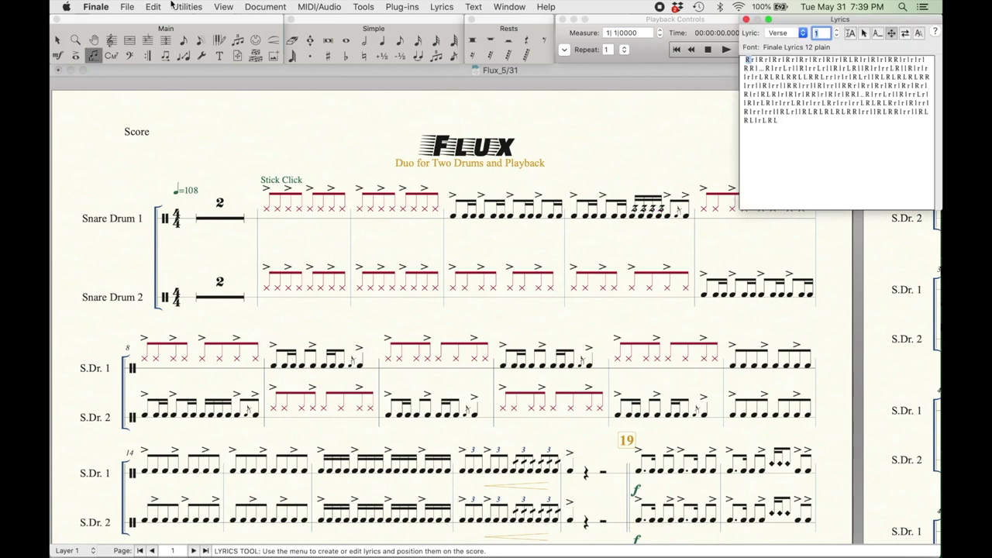
Type stickings 'R R L R R L R L R L R R L R L R R L L' under Snare Drum 1's notes
click(851, 33)
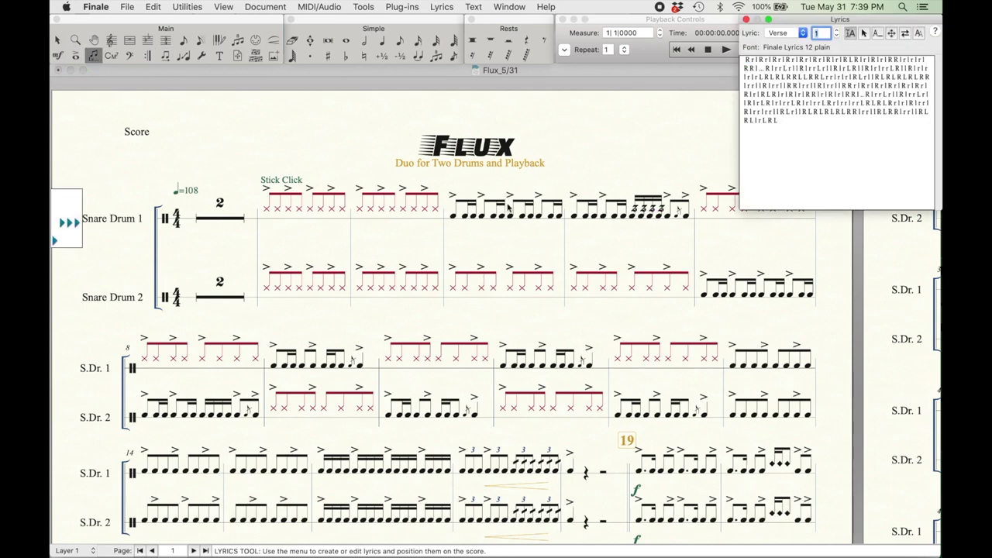
click(454, 216)
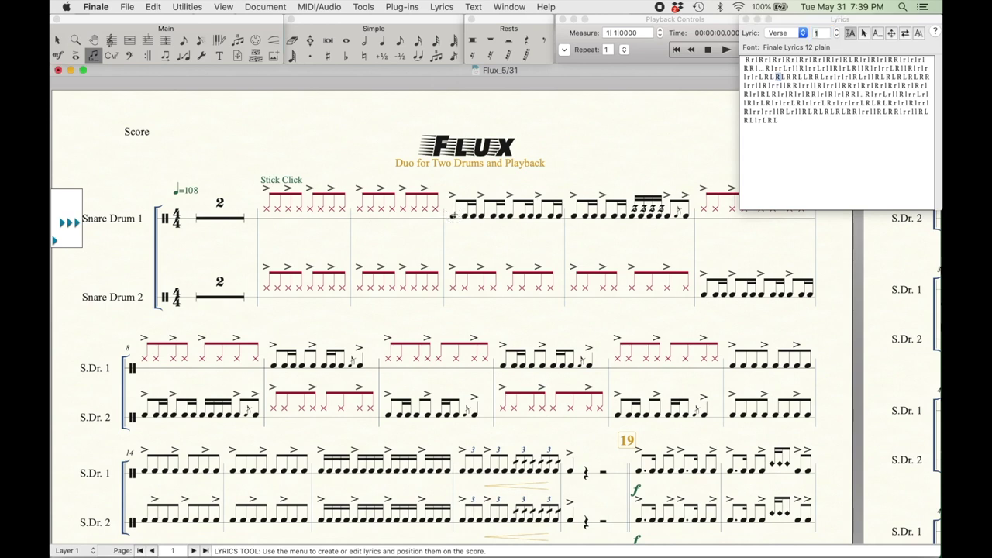
text(R R)
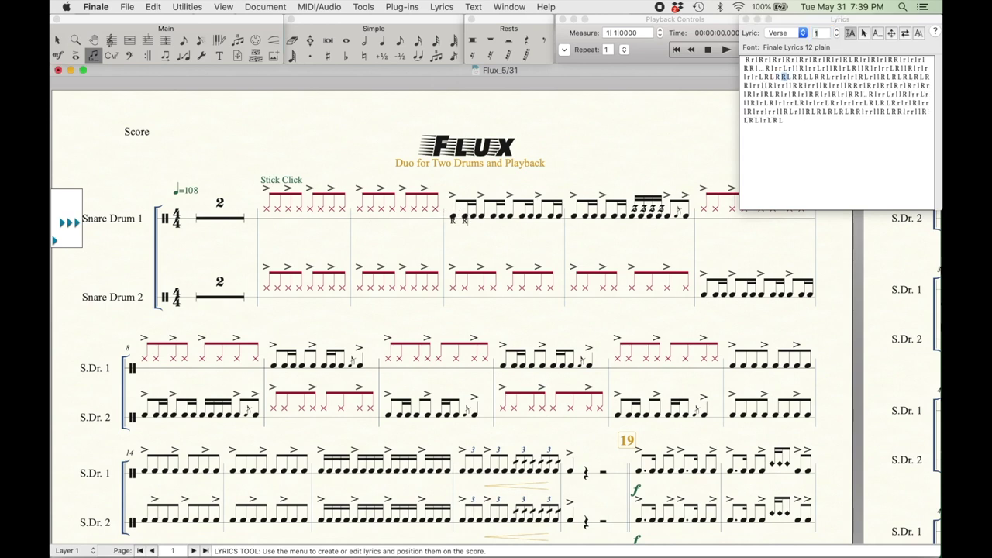
text( L R R L)
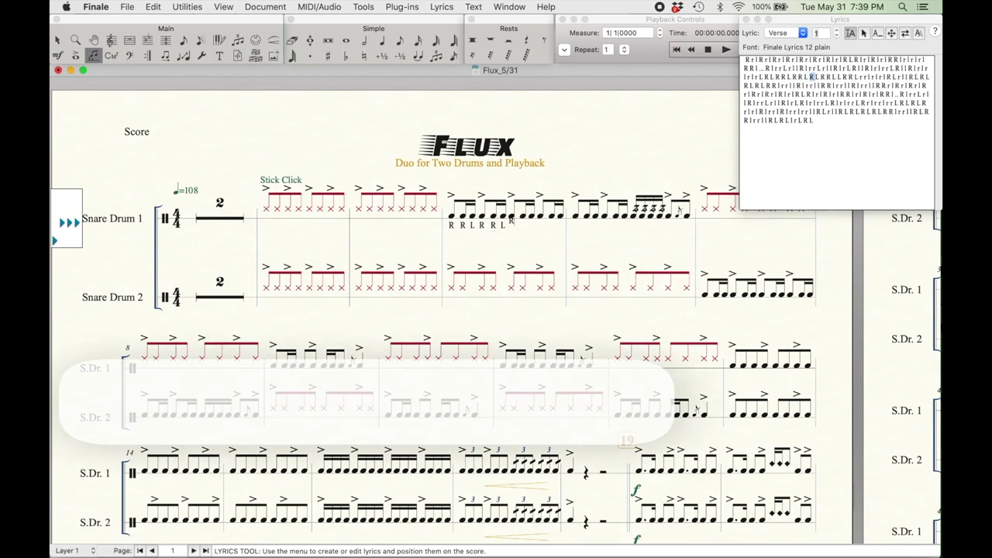
text( R L R L)
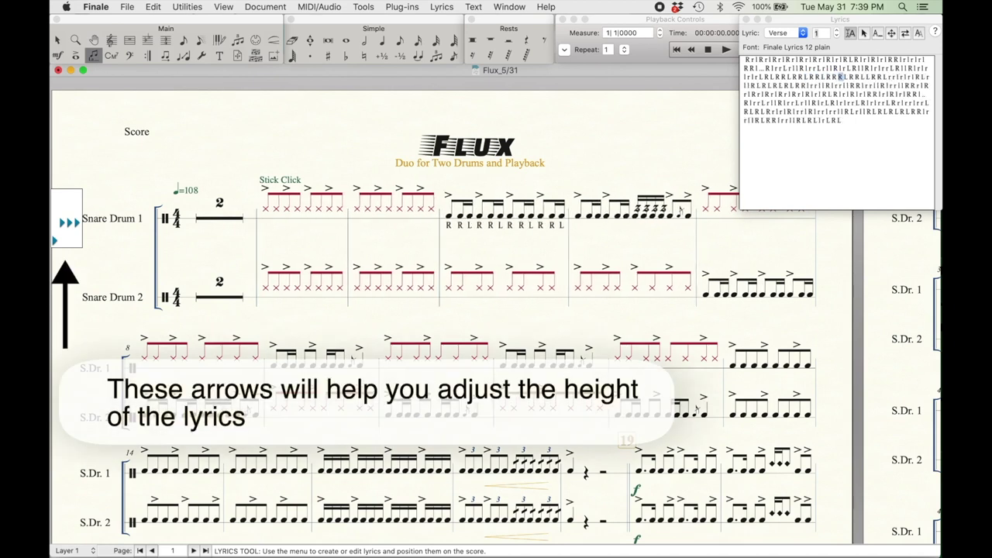
text( R R L R L R R L R L R R)
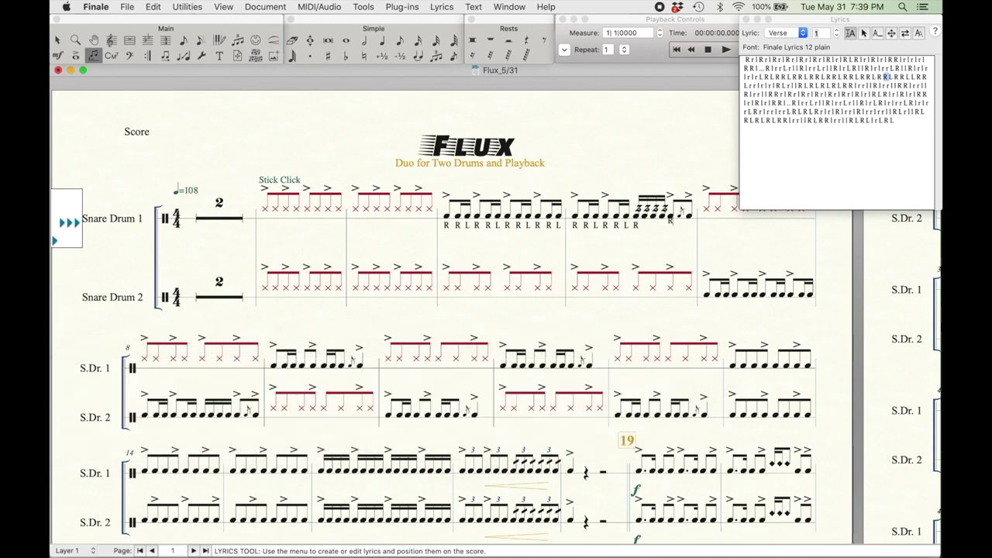
text( L)
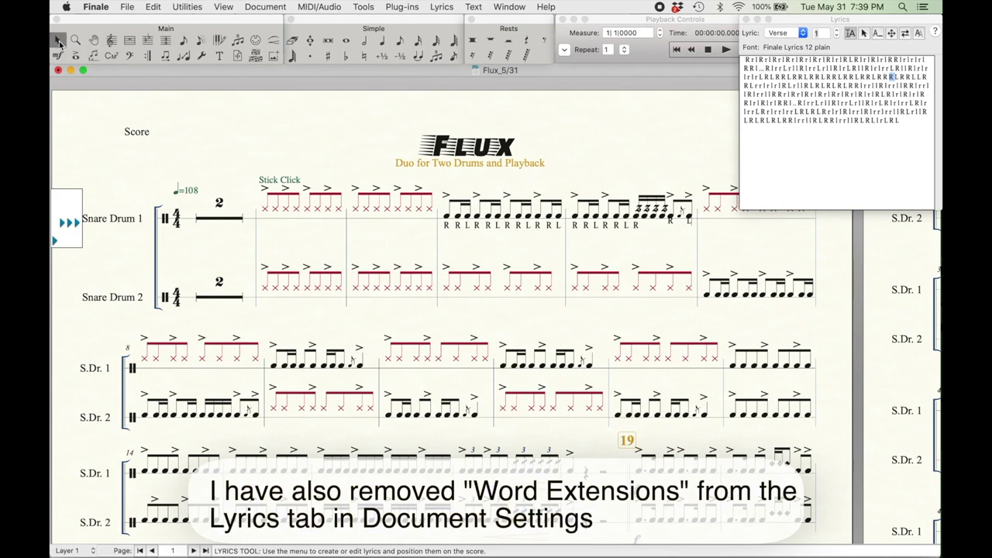
click(56, 40)
click(459, 222)
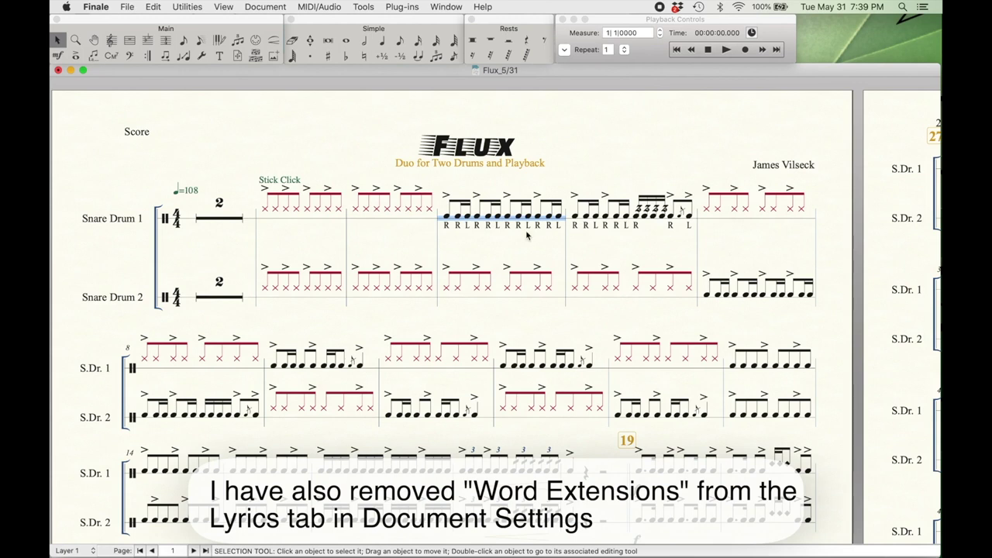
Move the first sticking measure to the next system and back so the system breaks after it
click(437, 234)
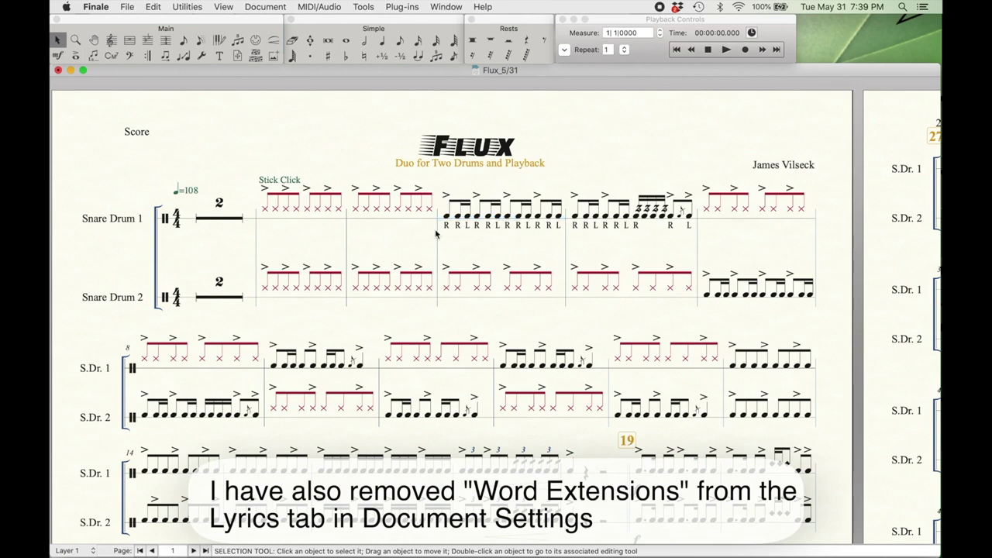
click(492, 225)
key(Down)
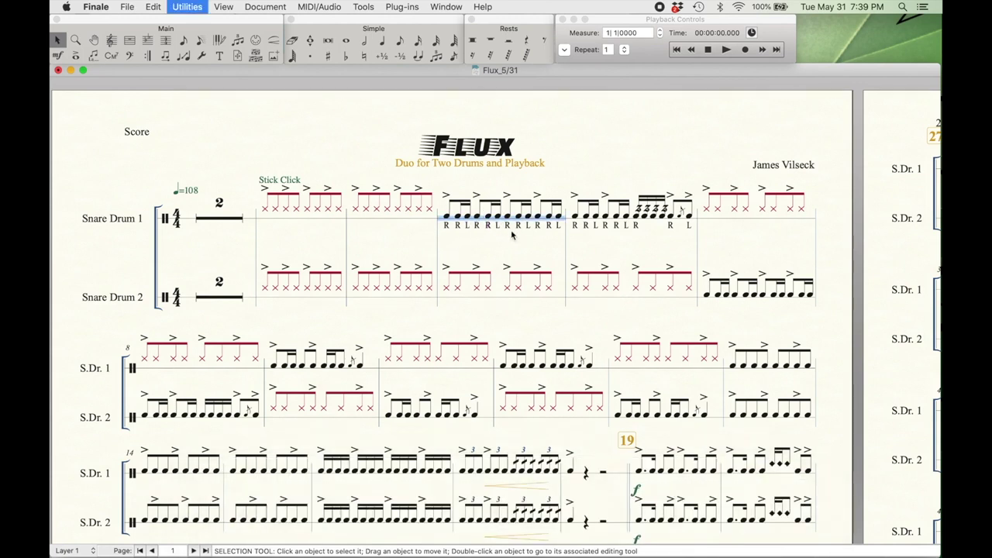
key(Up)
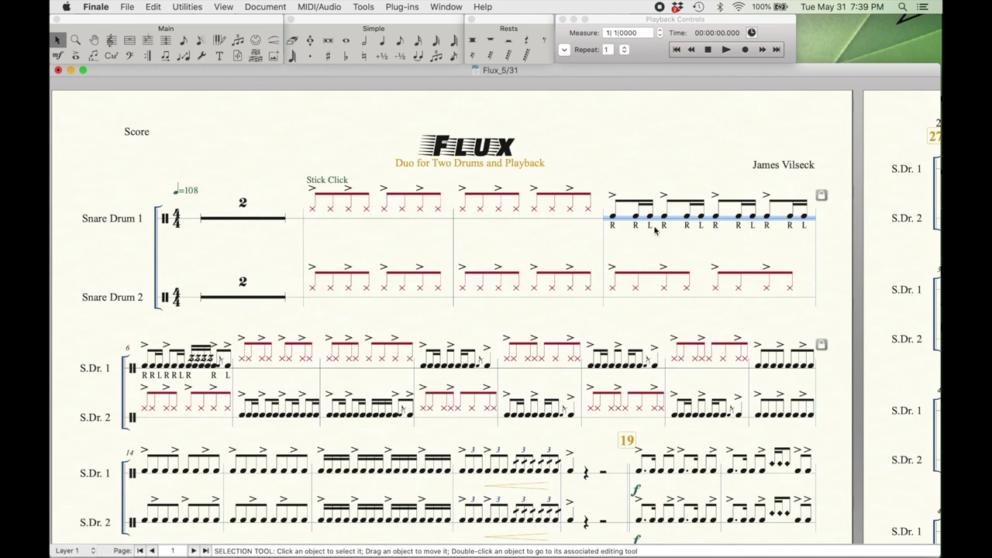
Place Stick Click expressions above the sticking measure, then delete the added duplicates
click(58, 59)
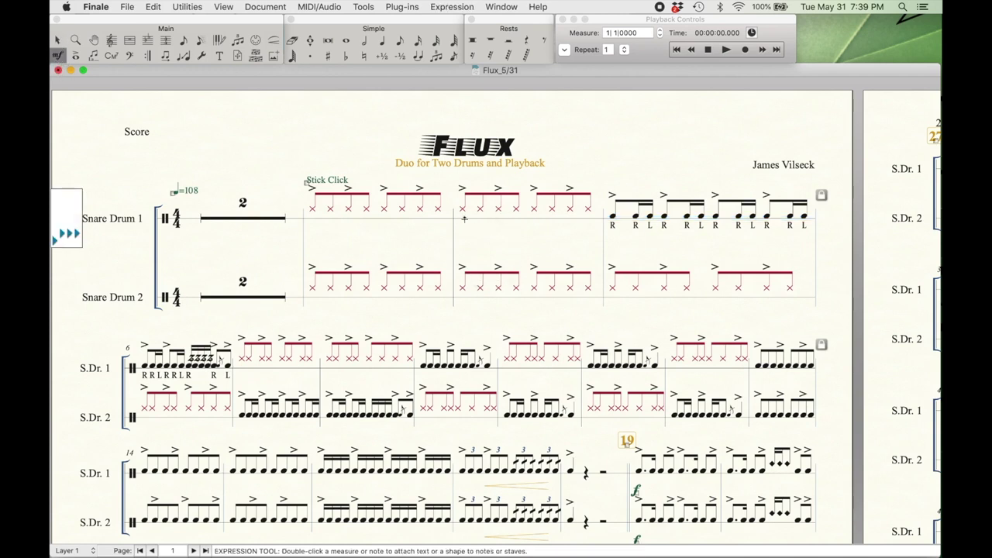
double_click(514, 281)
click(543, 199)
click(646, 321)
double_click(480, 204)
click(545, 194)
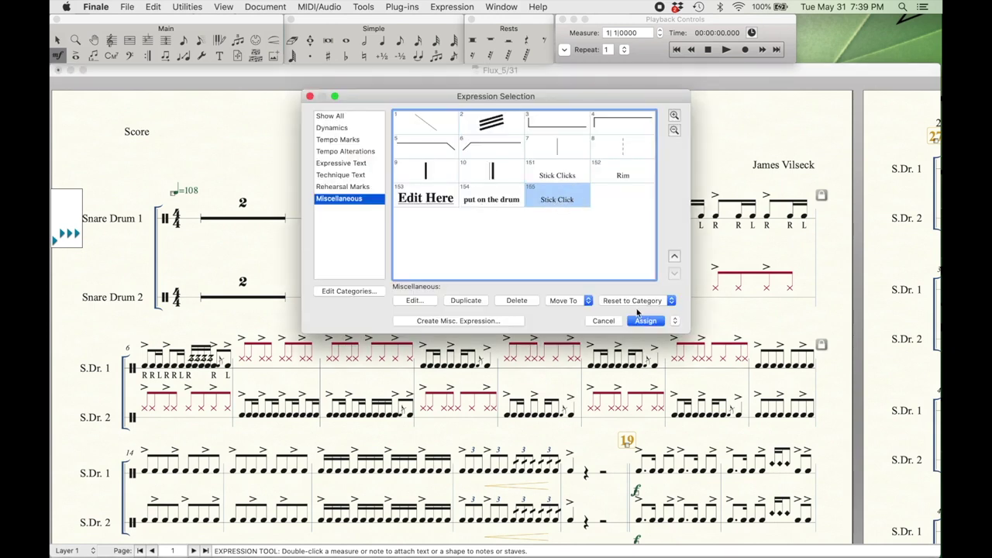
click(645, 319)
key(Delete)
key(Delete)
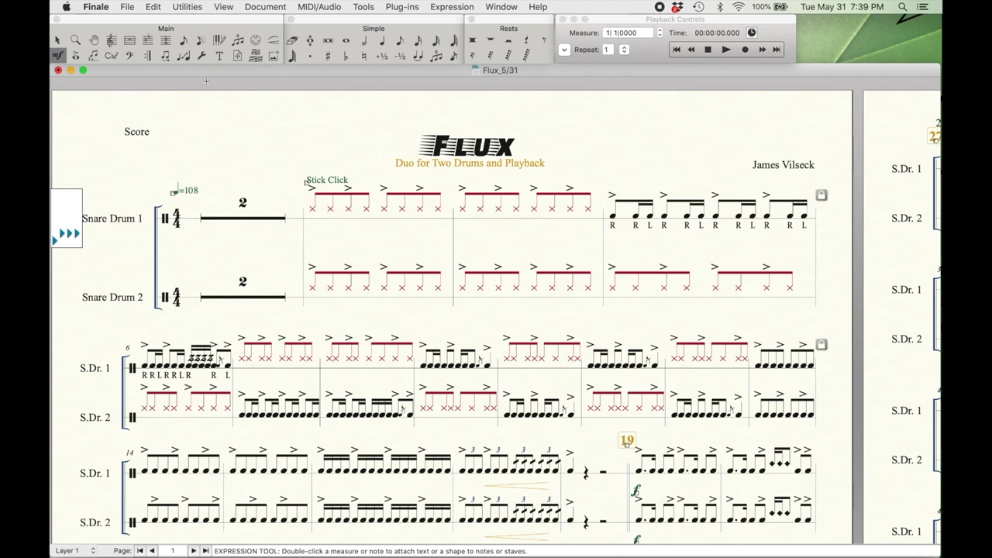
click(220, 56)
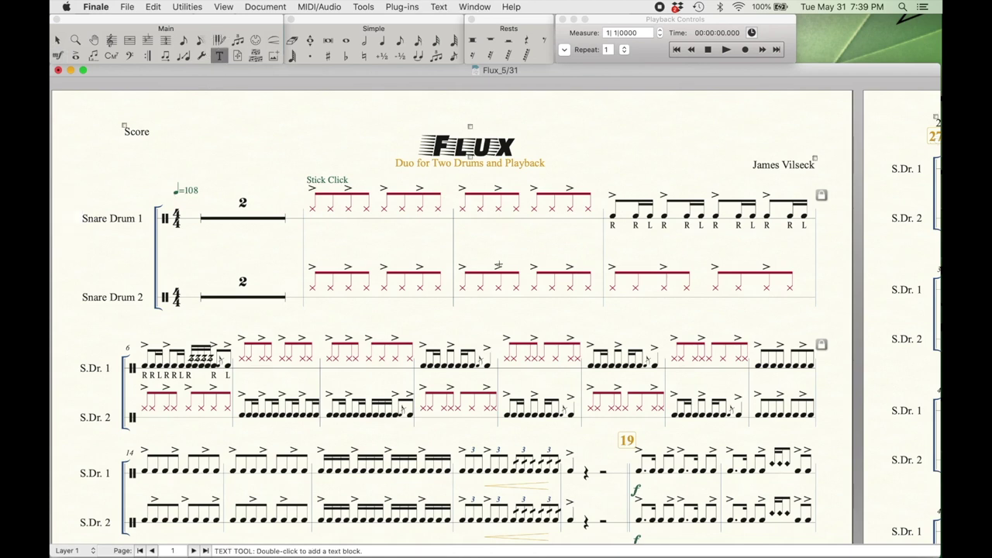
double_click(461, 228)
text(R   L   R   )
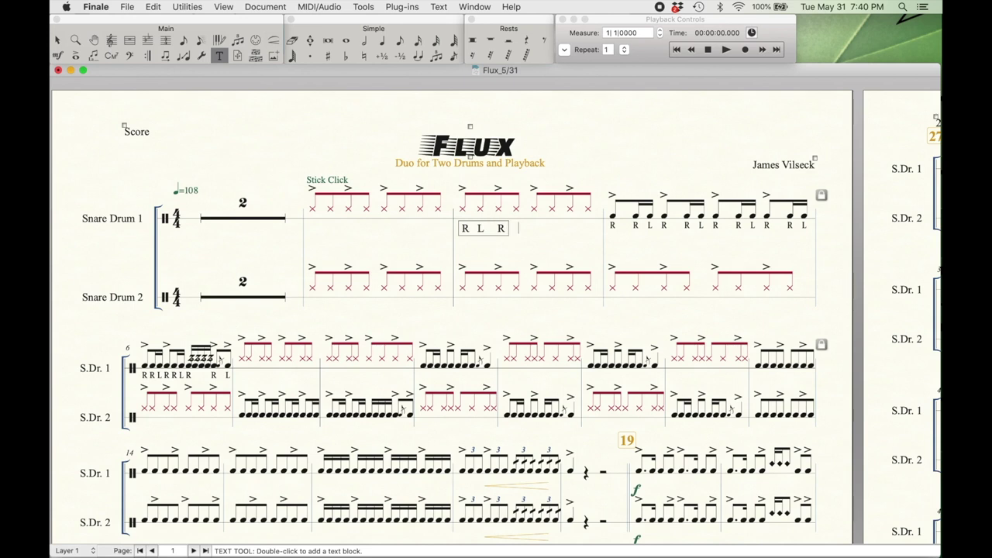
text(L)
click(62, 40)
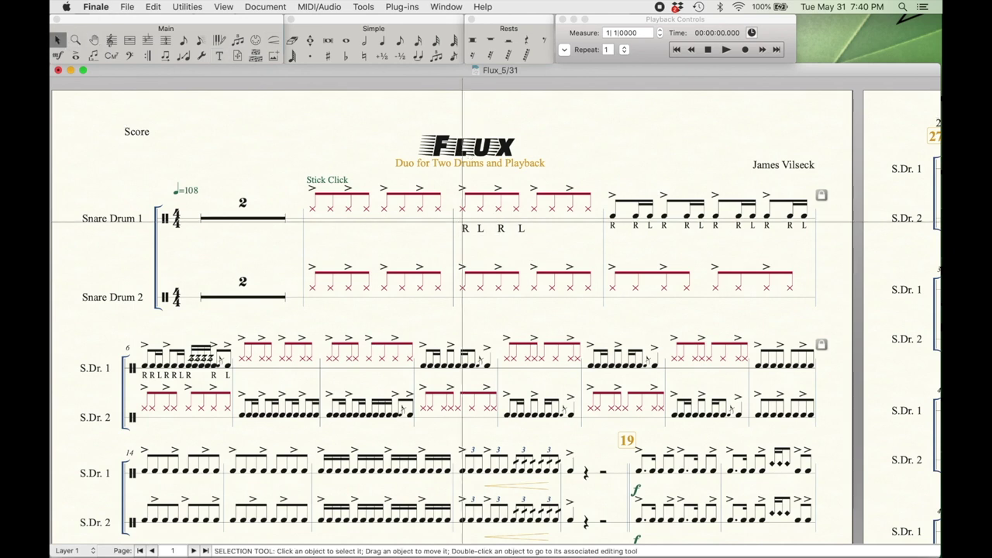
click(500, 233)
key(Delete)
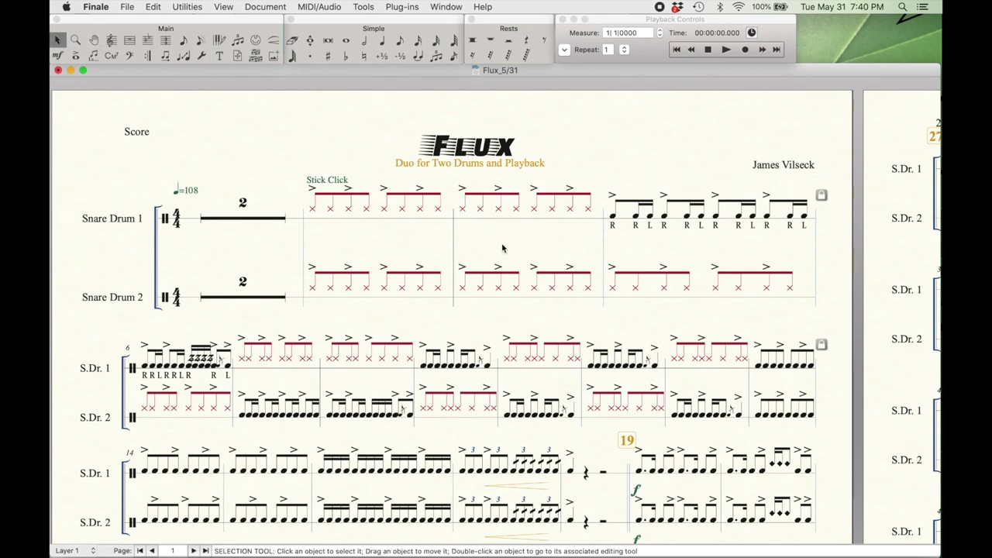